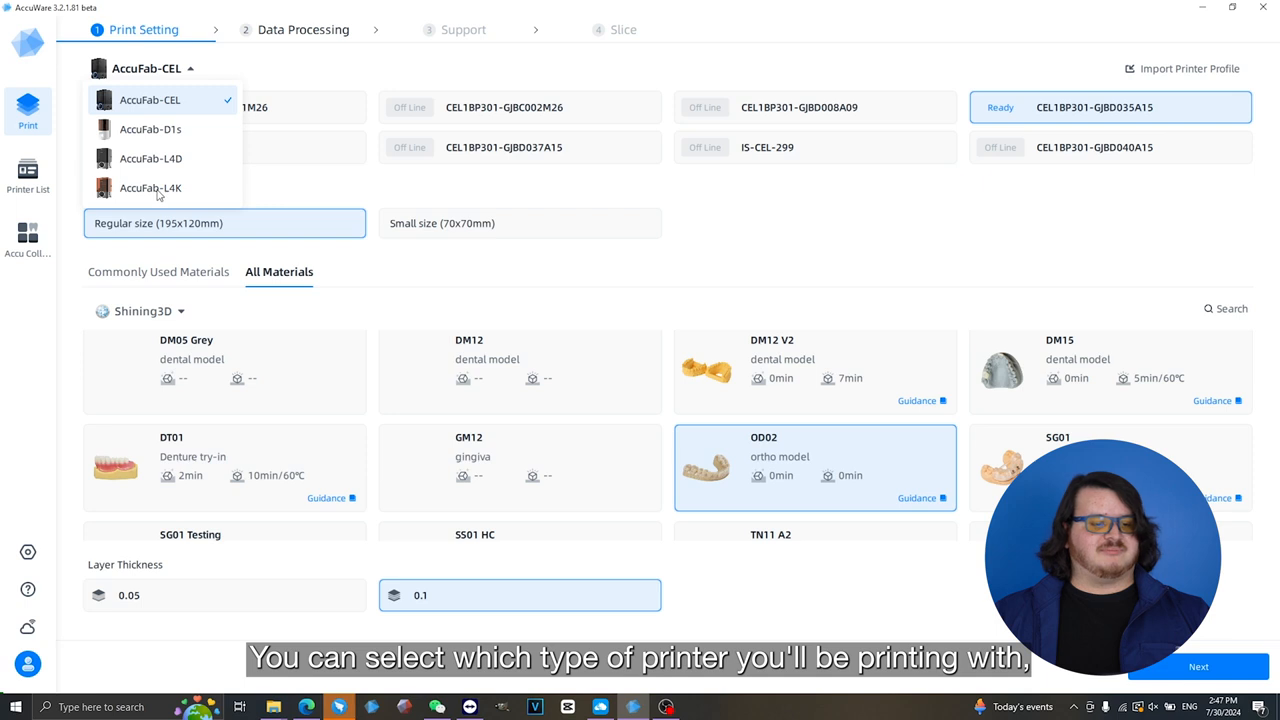
# - Choose AccuFab-CEL as the printer type and check the USB and network options for importing a printer profile
pyautogui.click(164, 110)
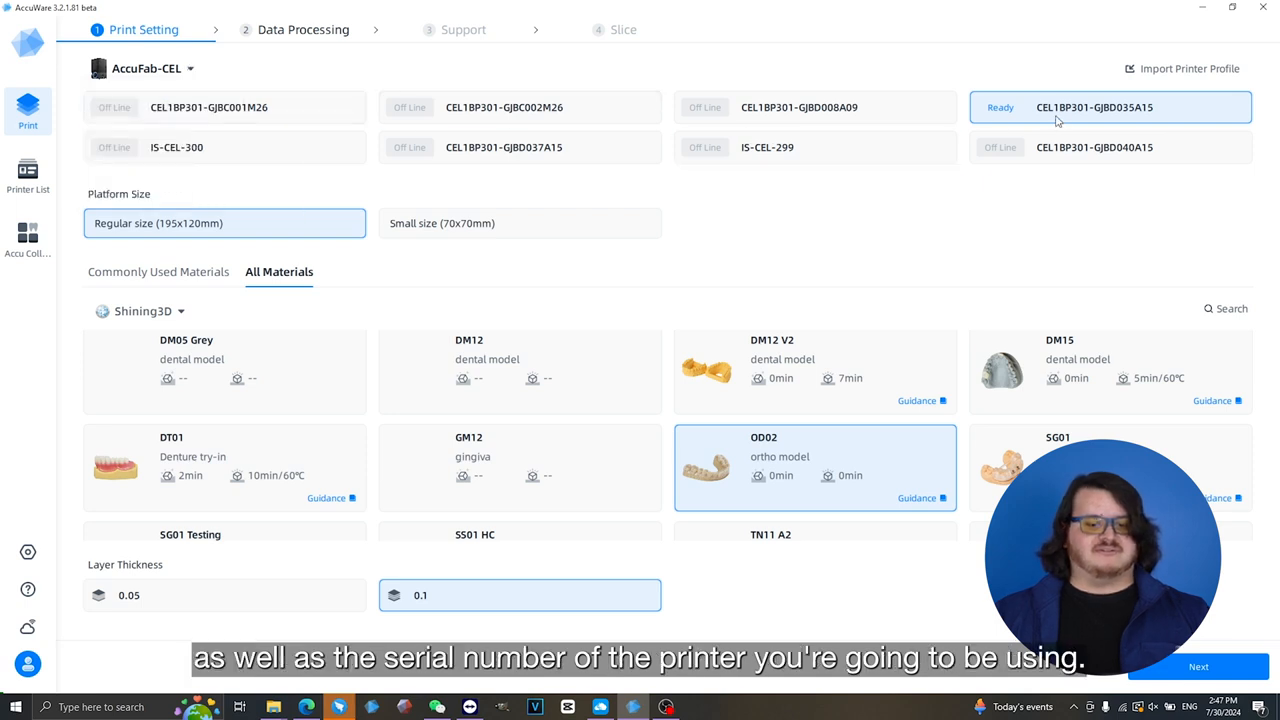
pyautogui.click(1168, 72)
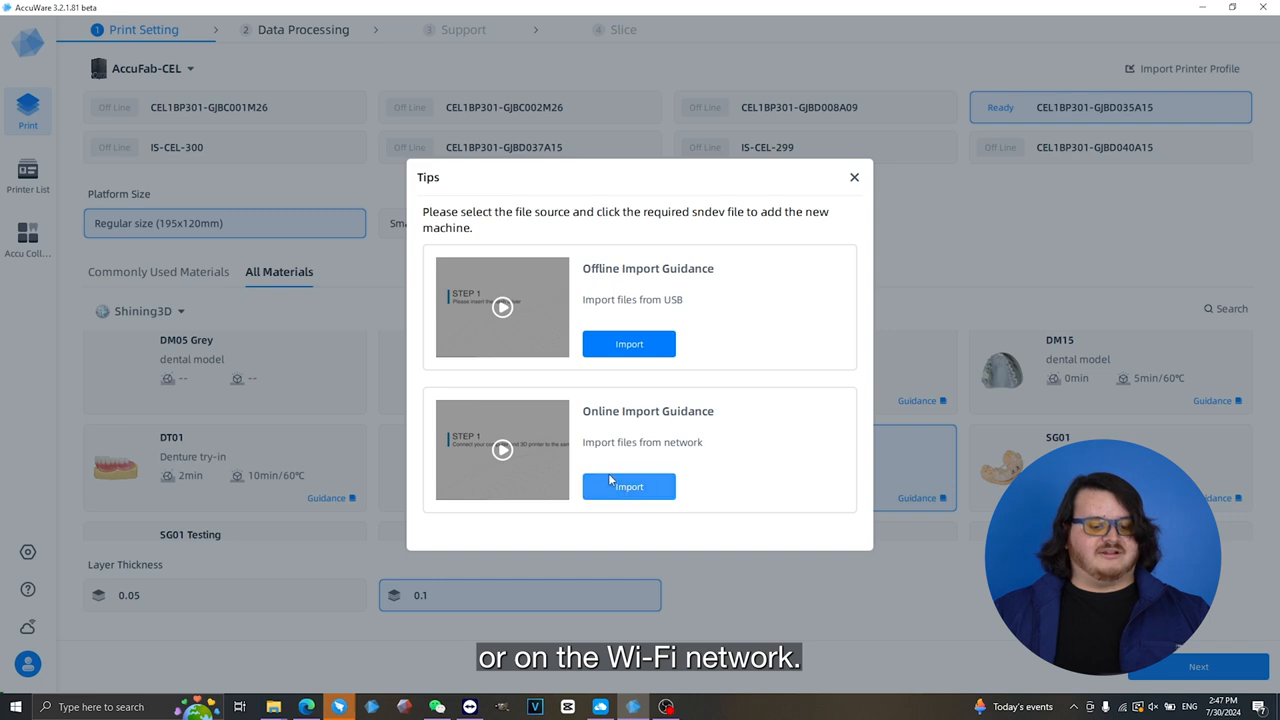
pyautogui.click(854, 177)
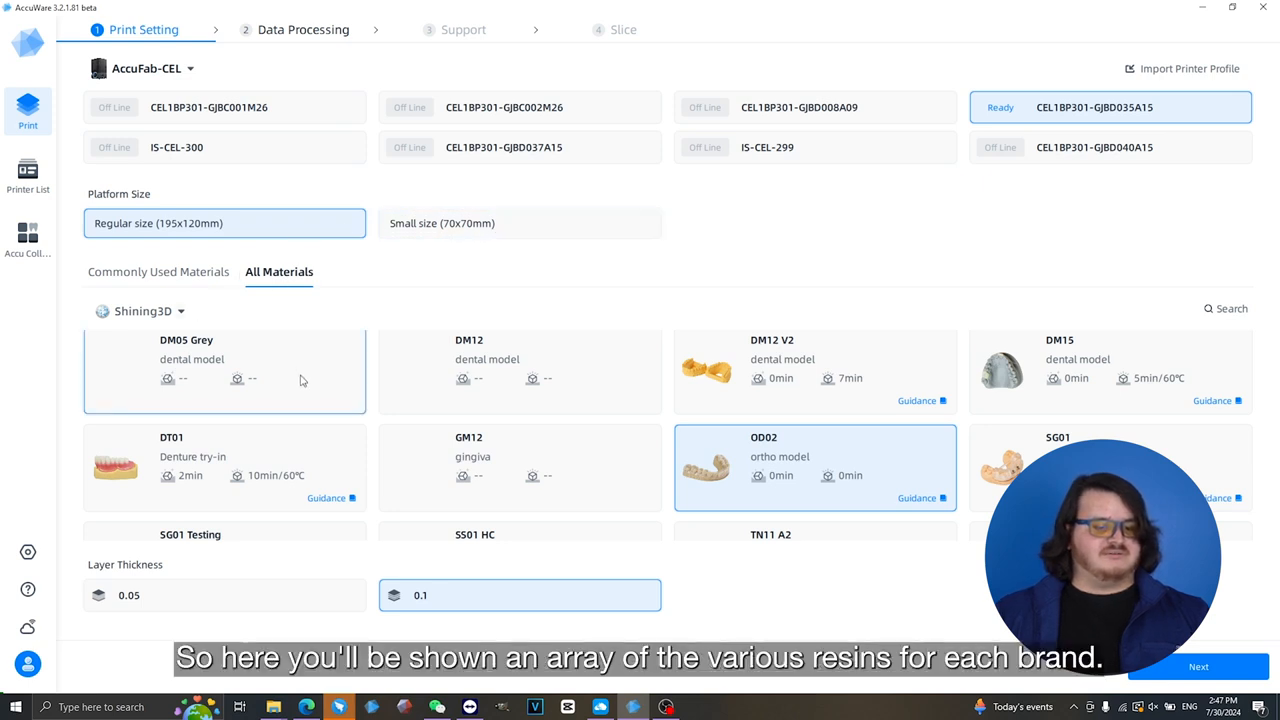
# - Browse the Shining3D resins and check which other material brands are available
pyautogui.scroll(-2, 320, 415)
pyautogui.scroll(2, 594, 491)
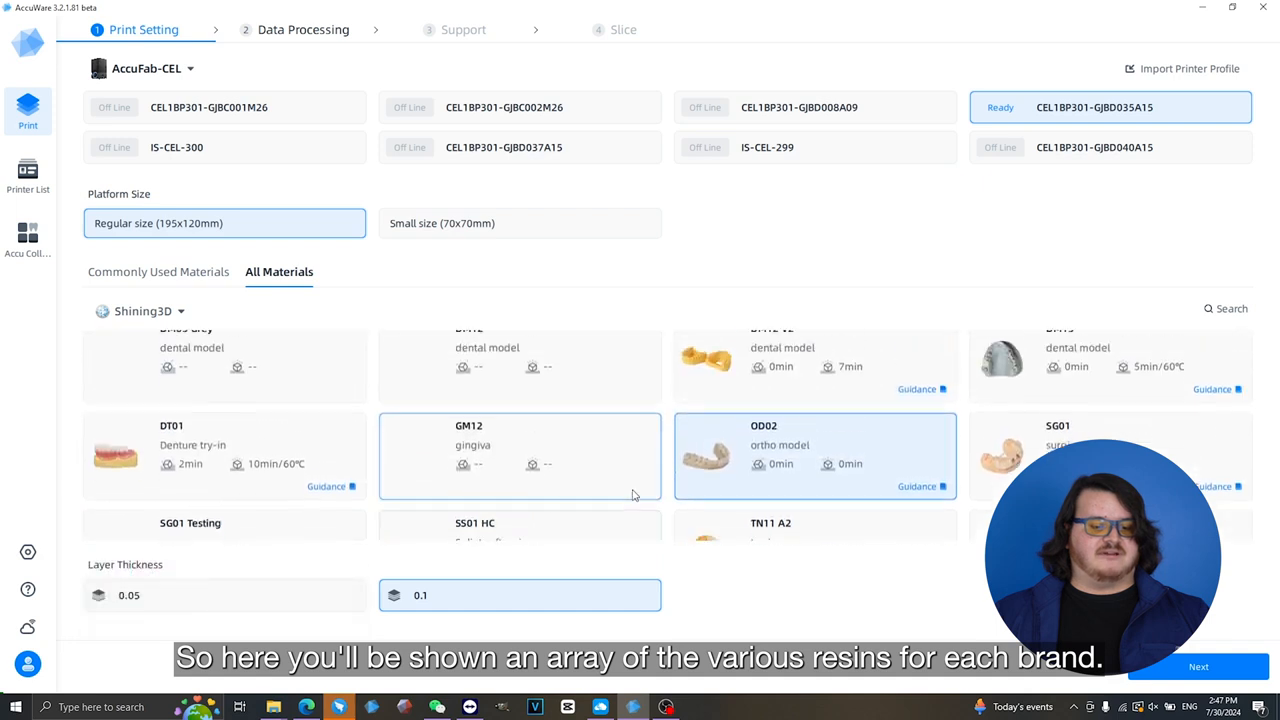
pyautogui.click(181, 314)
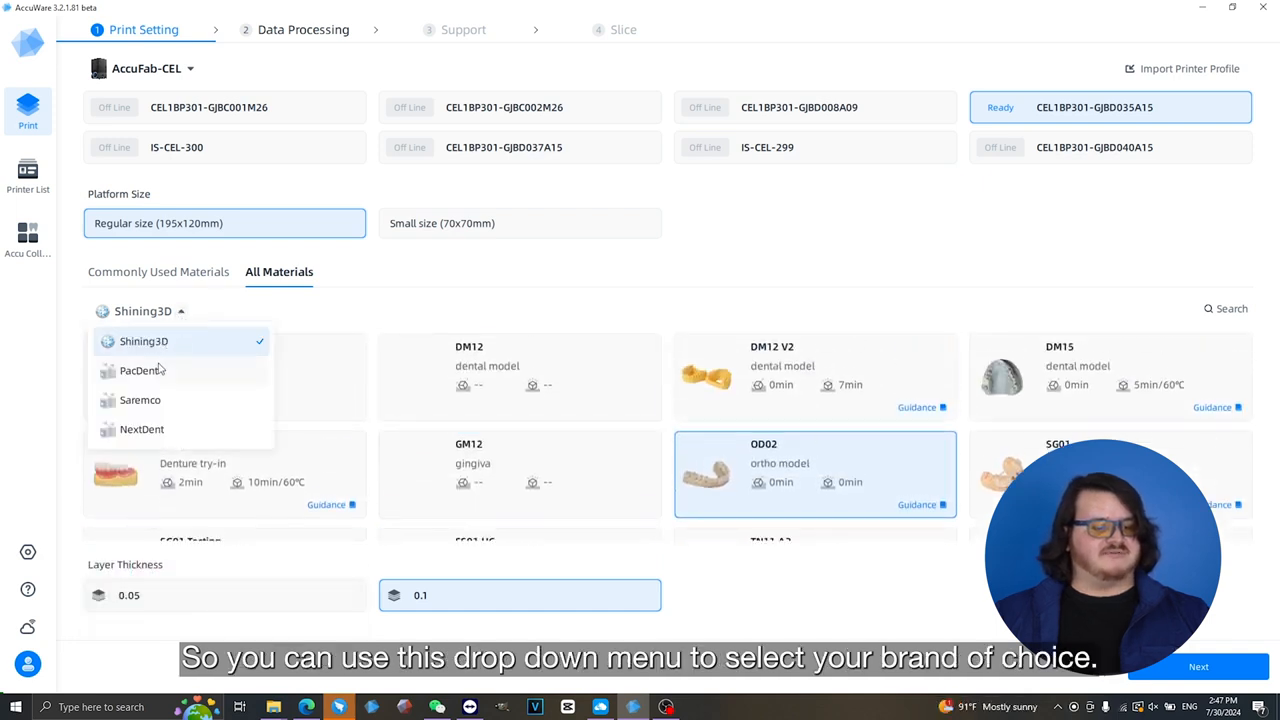
pyautogui.click(176, 315)
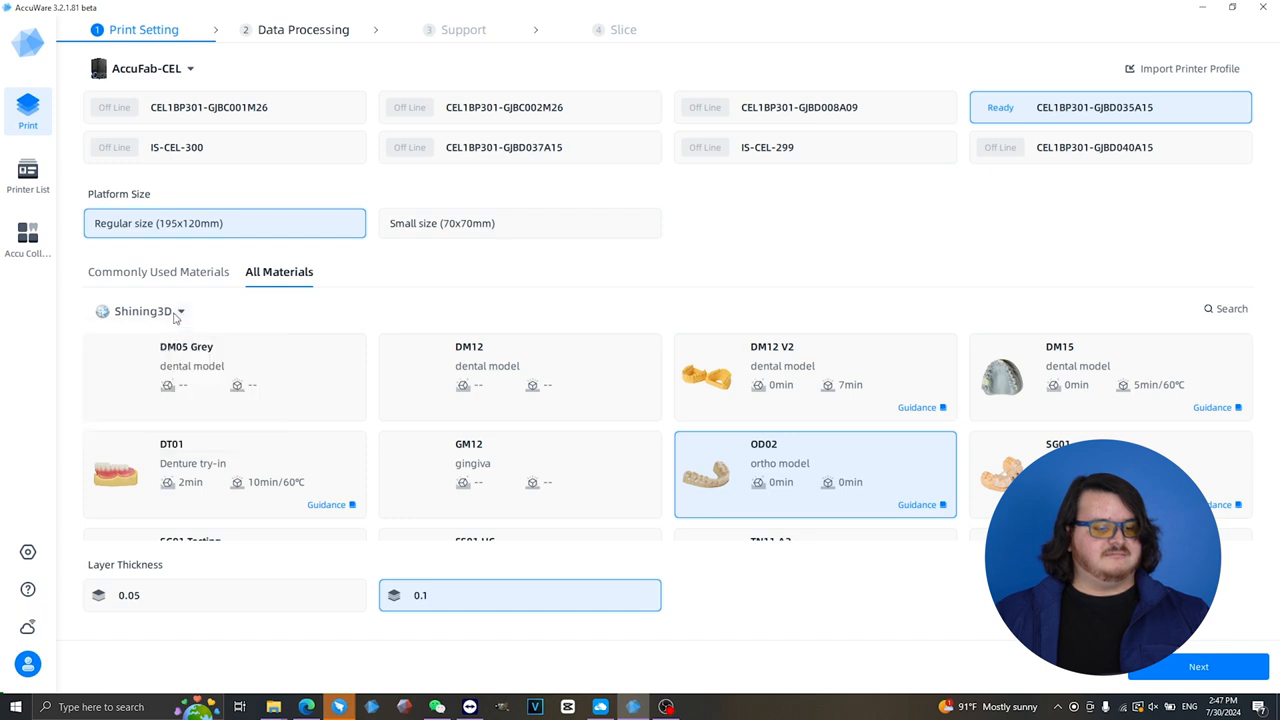
pyautogui.scroll(-1, 797, 434)
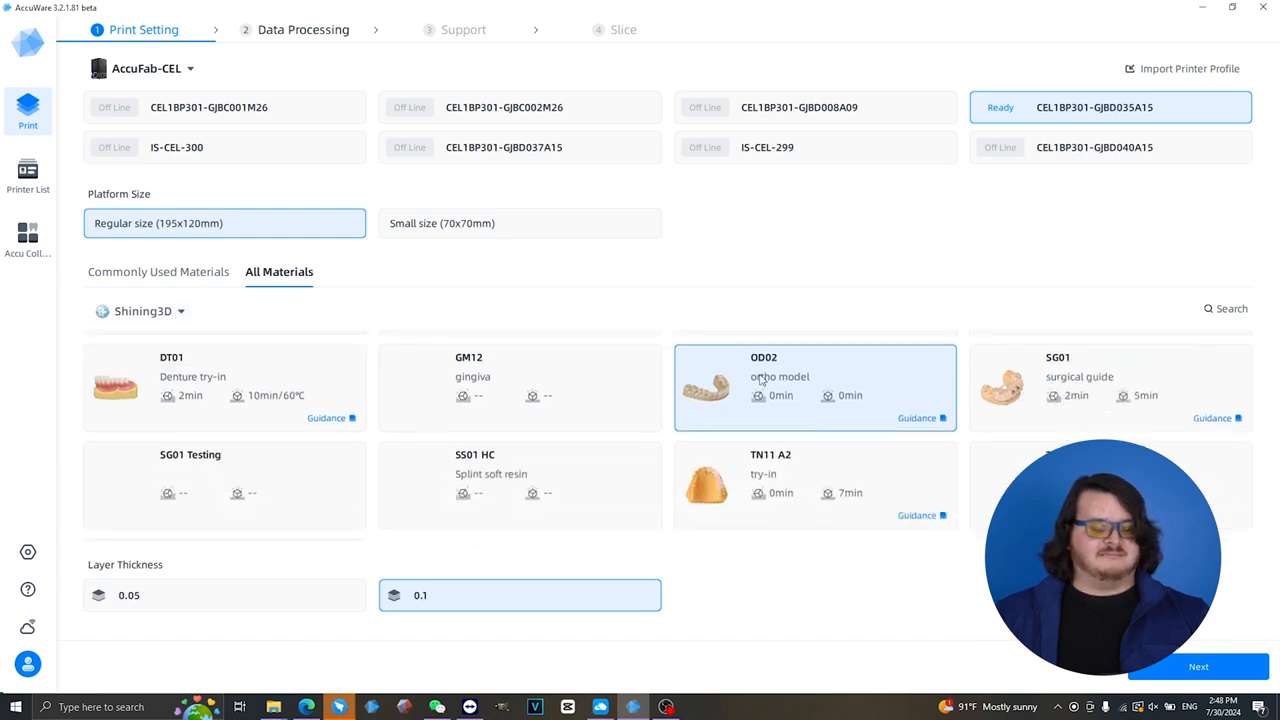
pyautogui.scroll(1, 755, 398)
# - Read the guidance for the OD02 ortho model resin, including its design, slice and post-processing information
pyautogui.moveTo(922, 513)
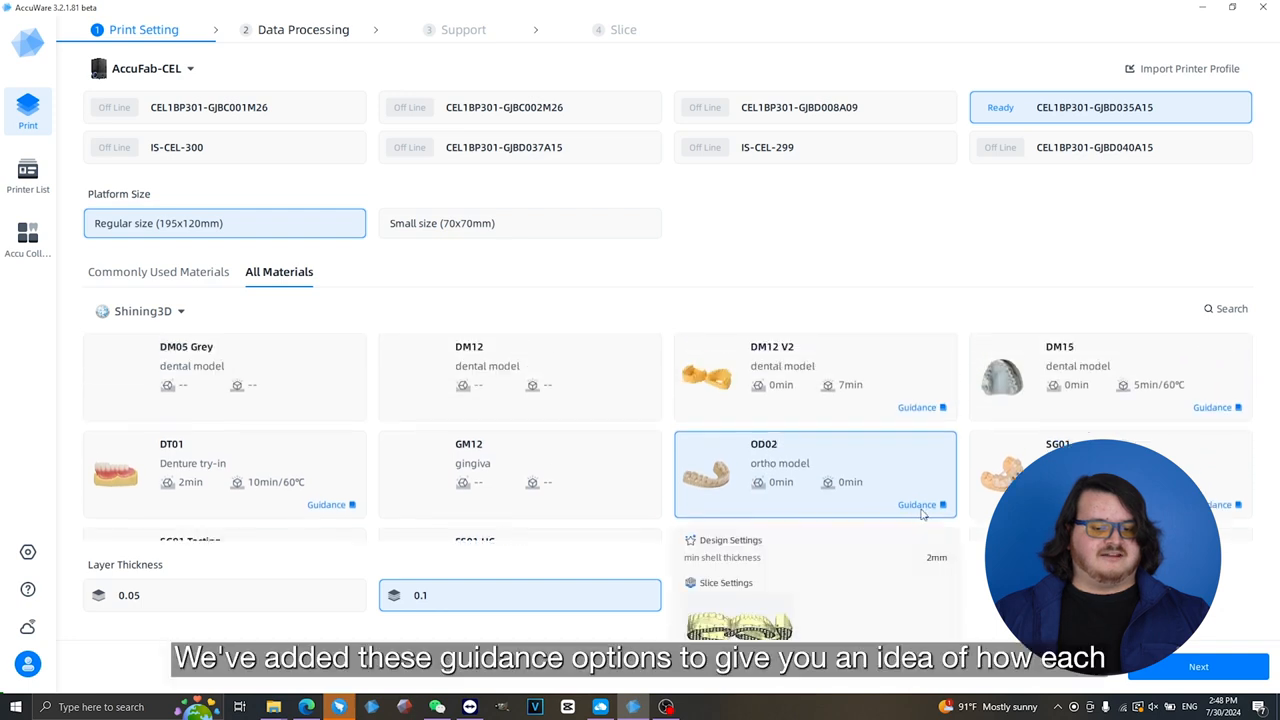
pyautogui.scroll(-1, 927, 514)
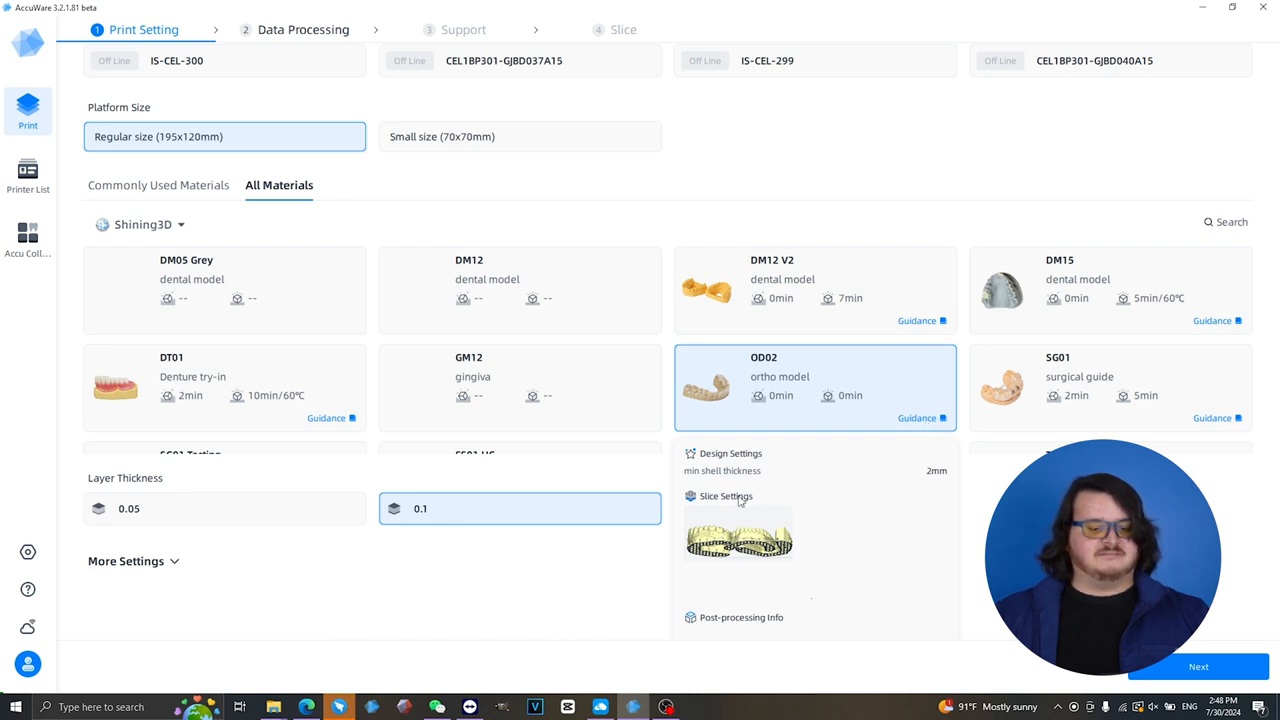
pyautogui.scroll(1, 808, 376)
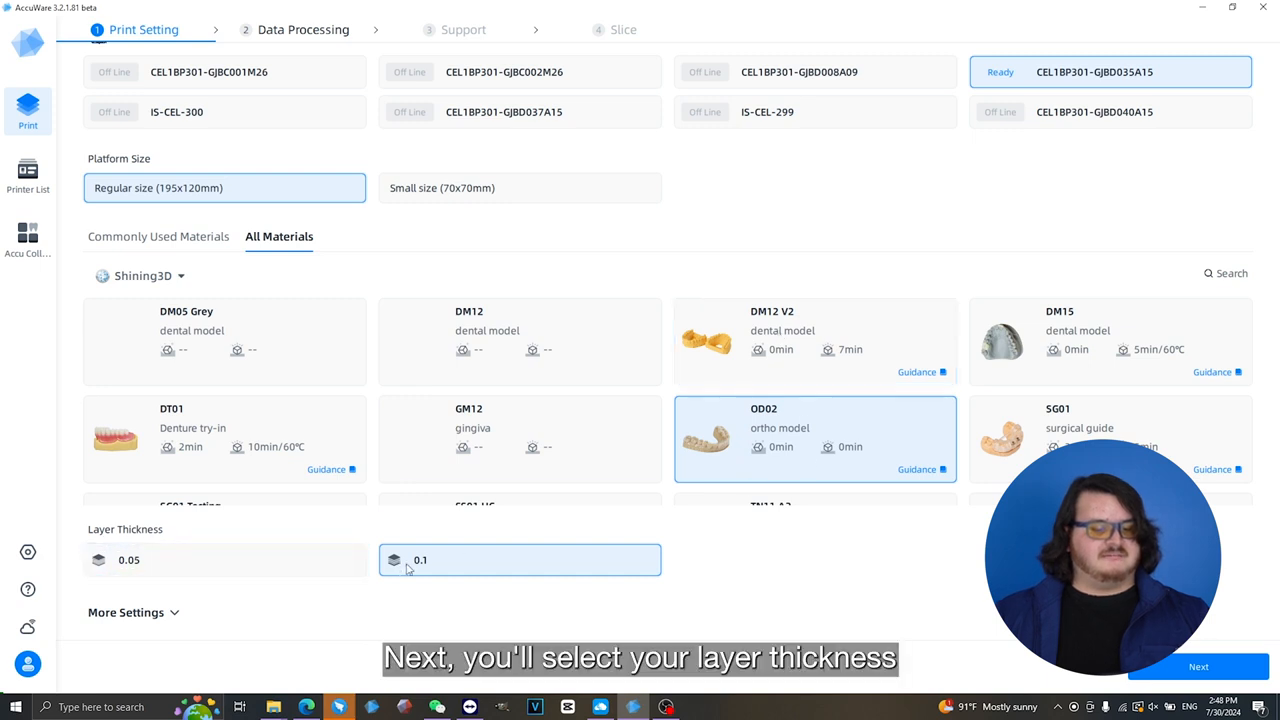
# - Review the additional rotation and compensation settings and the list of commonly used materials
pyautogui.click(168, 616)
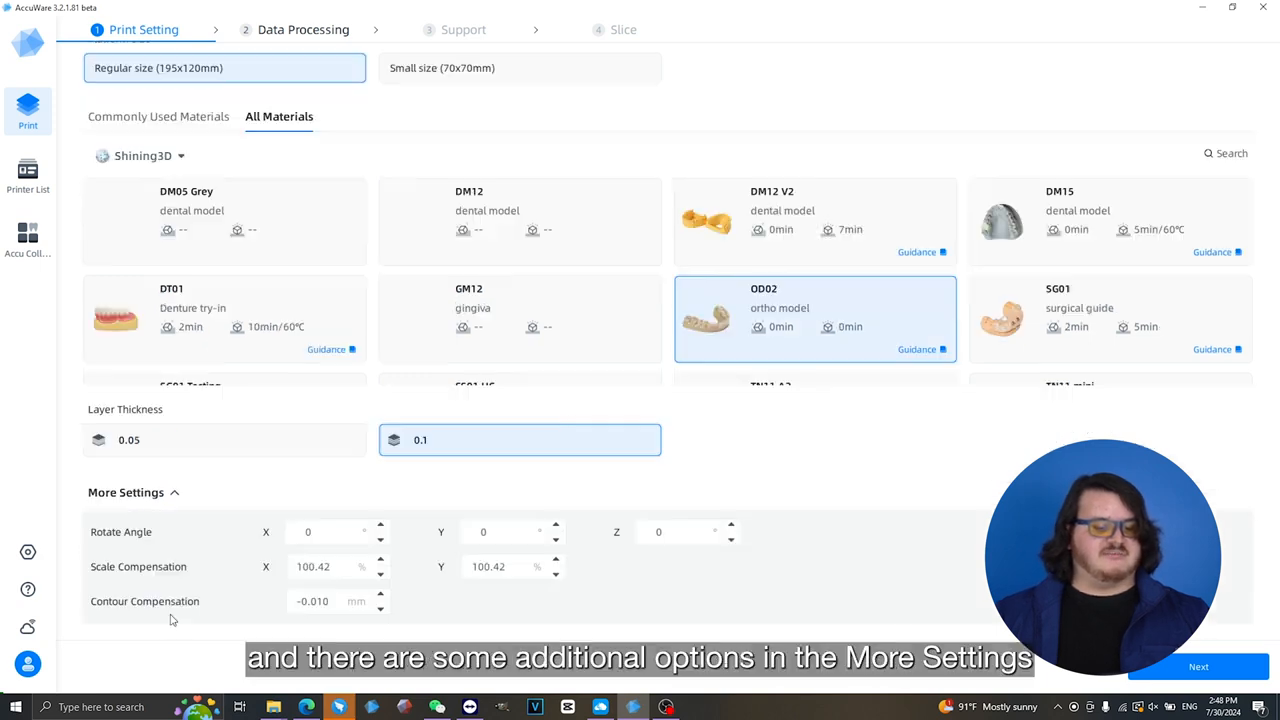
pyautogui.click(170, 497)
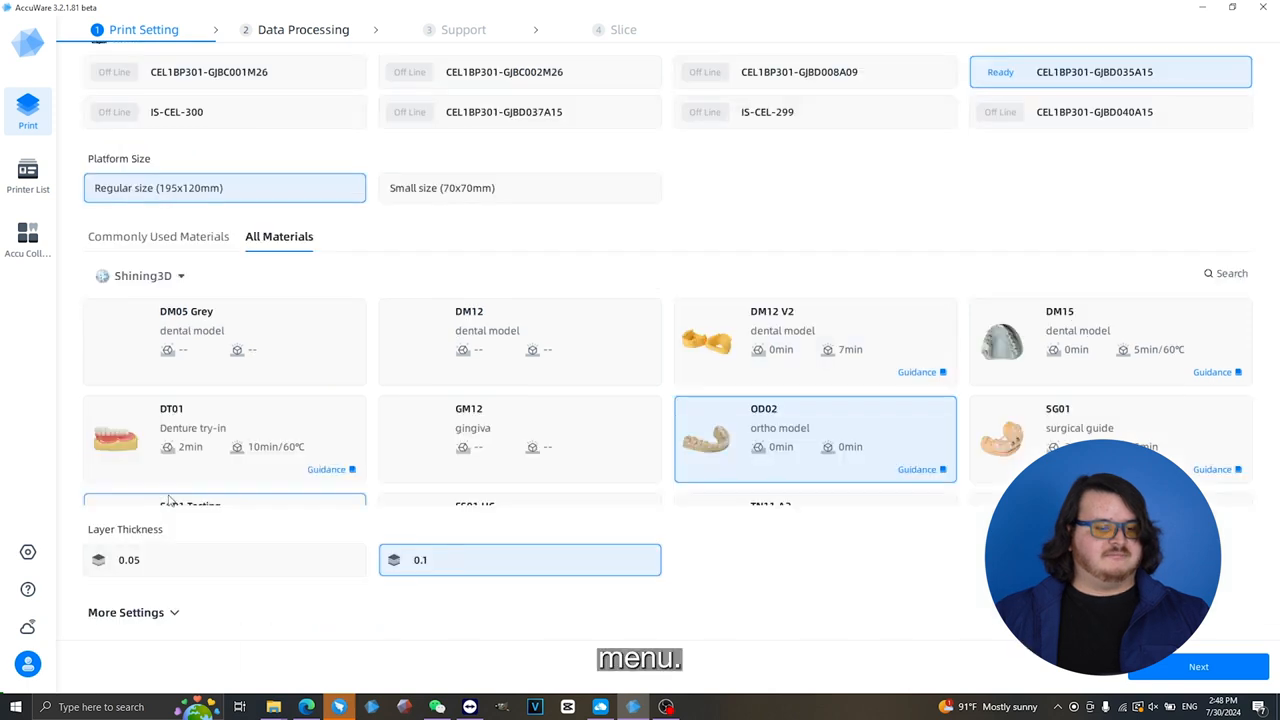
pyautogui.click(200, 240)
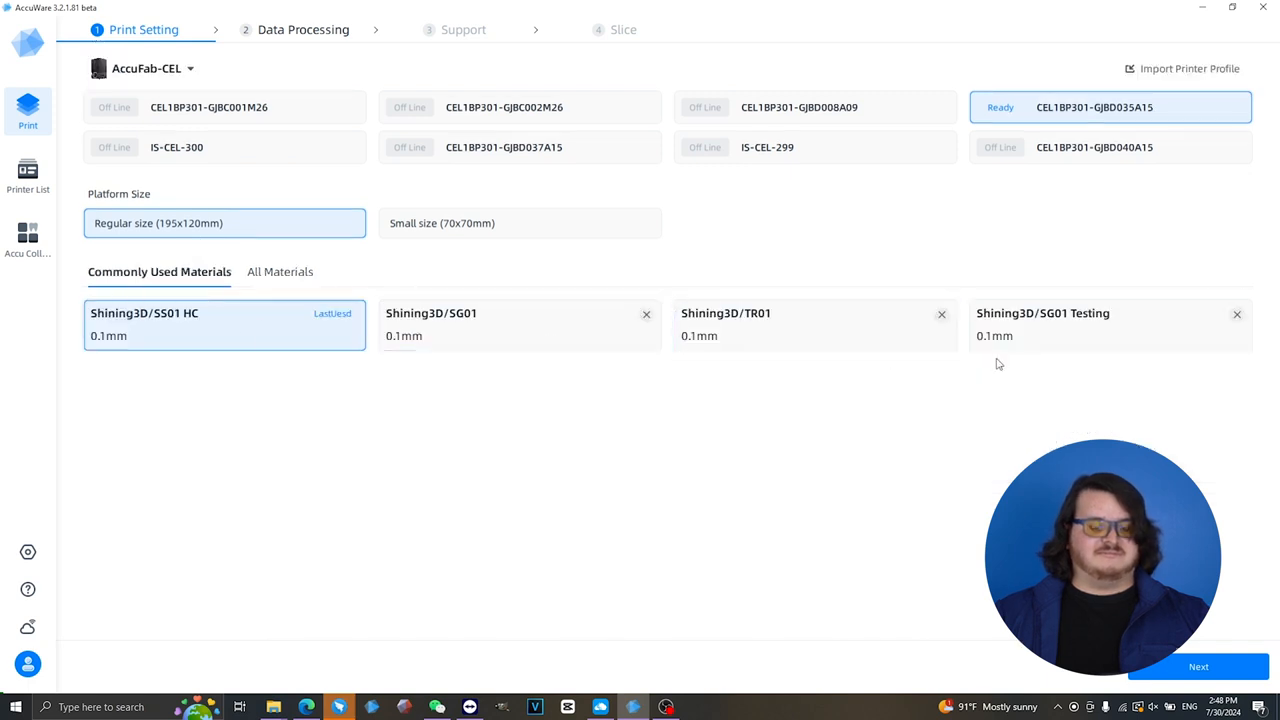
# - Select the OD02 ortho model resin from all Shining3D materials and proceed with the print settings
pyautogui.click(282, 276)
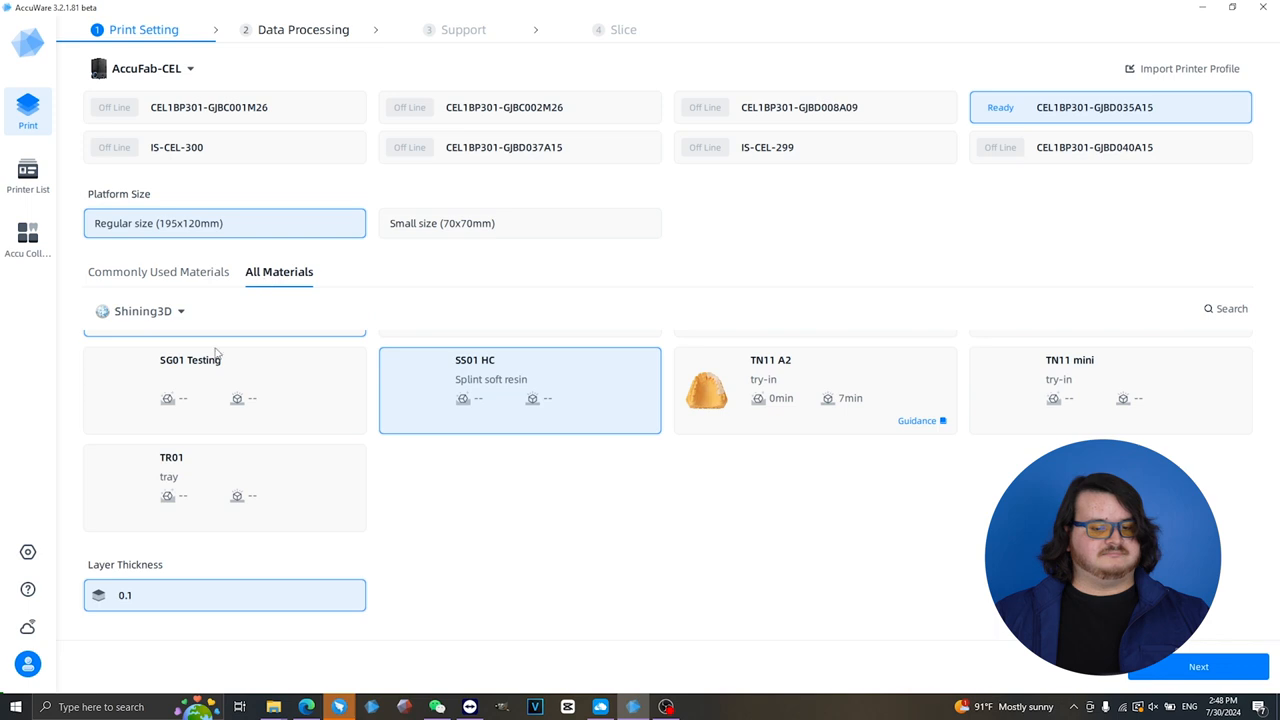
pyautogui.scroll(3, 546, 486)
pyautogui.scroll(-1, 785, 440)
pyautogui.click(785, 440)
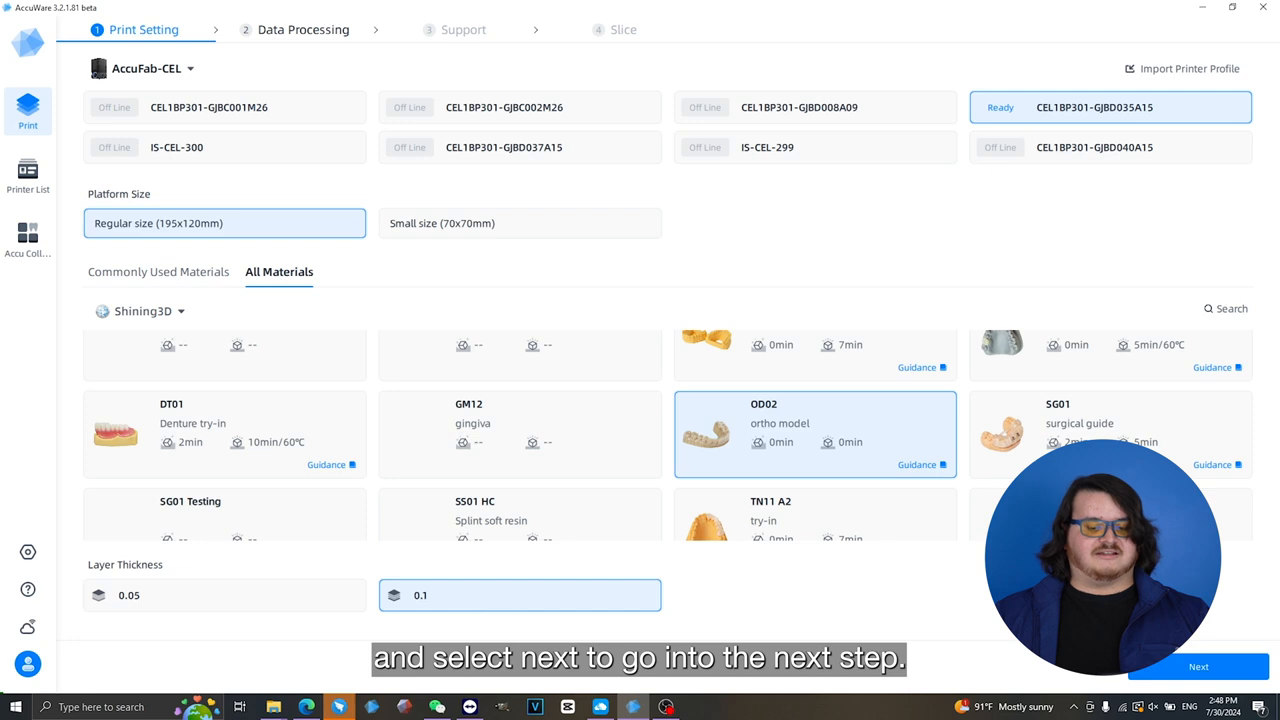
pyautogui.click(1186, 668)
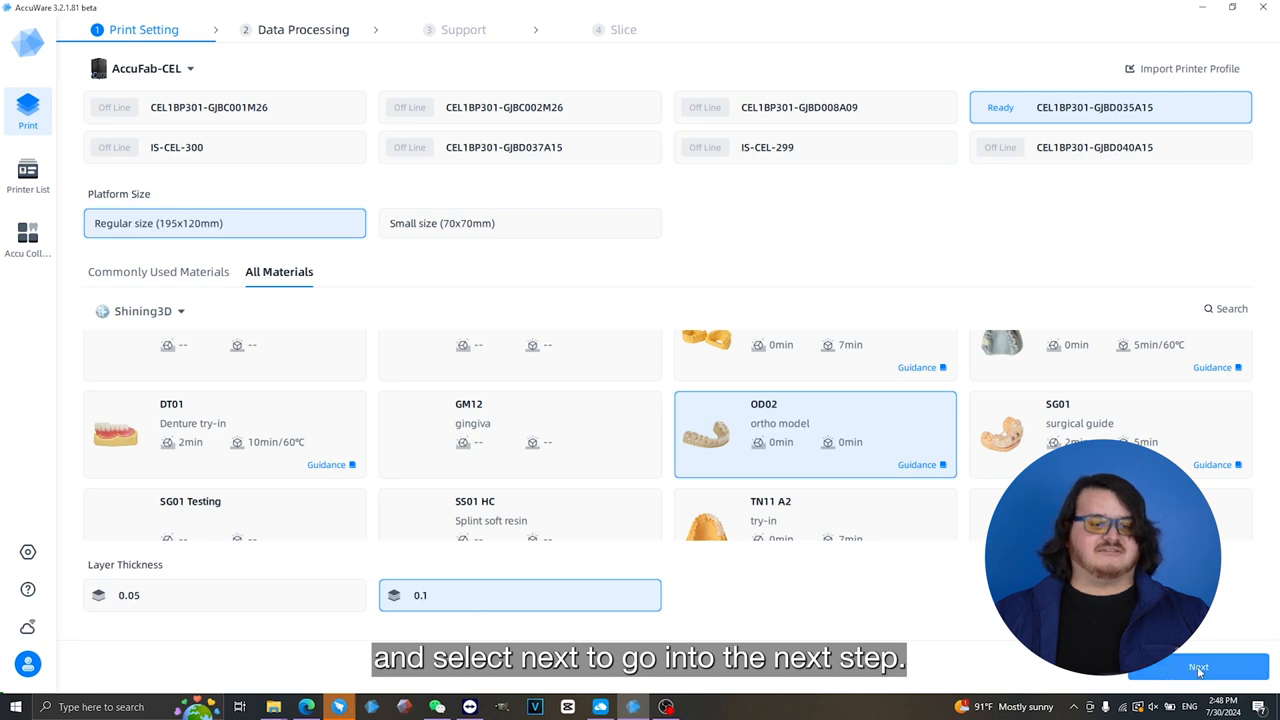
# - Review the pending jobs of printer L4K1AP310-GJBB019B21 in the printer list, and open the collection of dental design modules
pyautogui.click(28, 172)
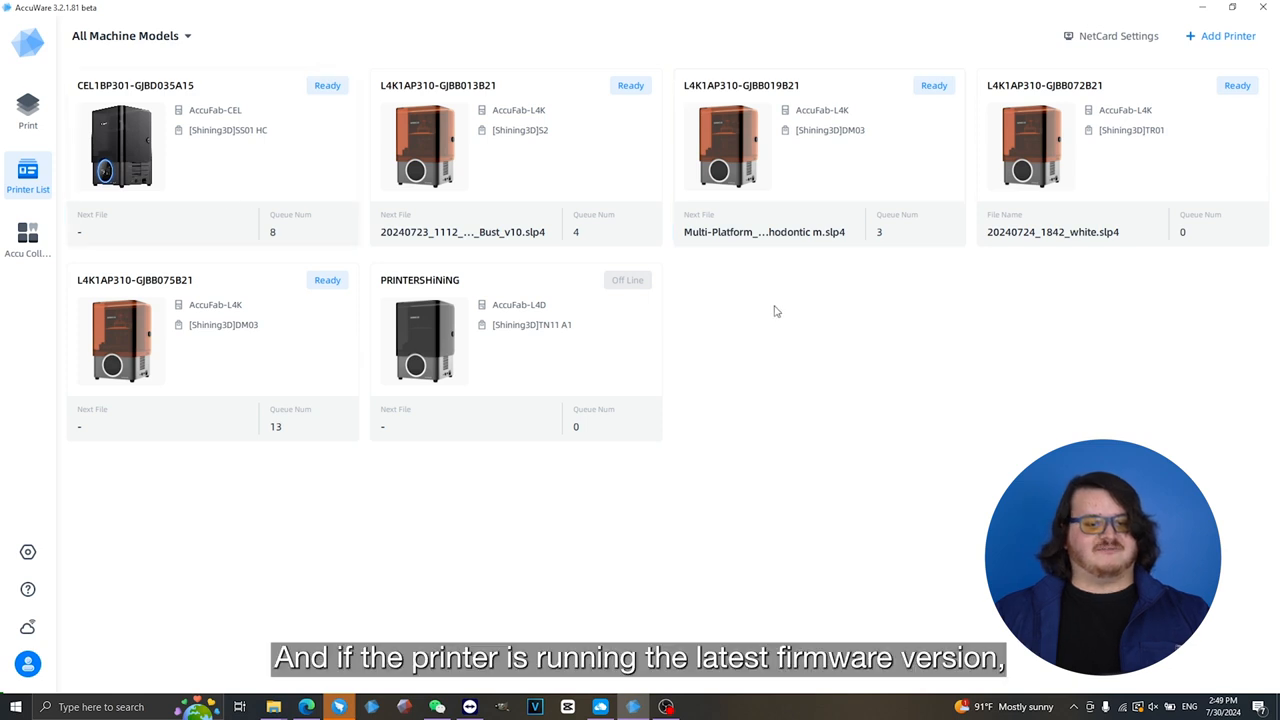
pyautogui.click(802, 182)
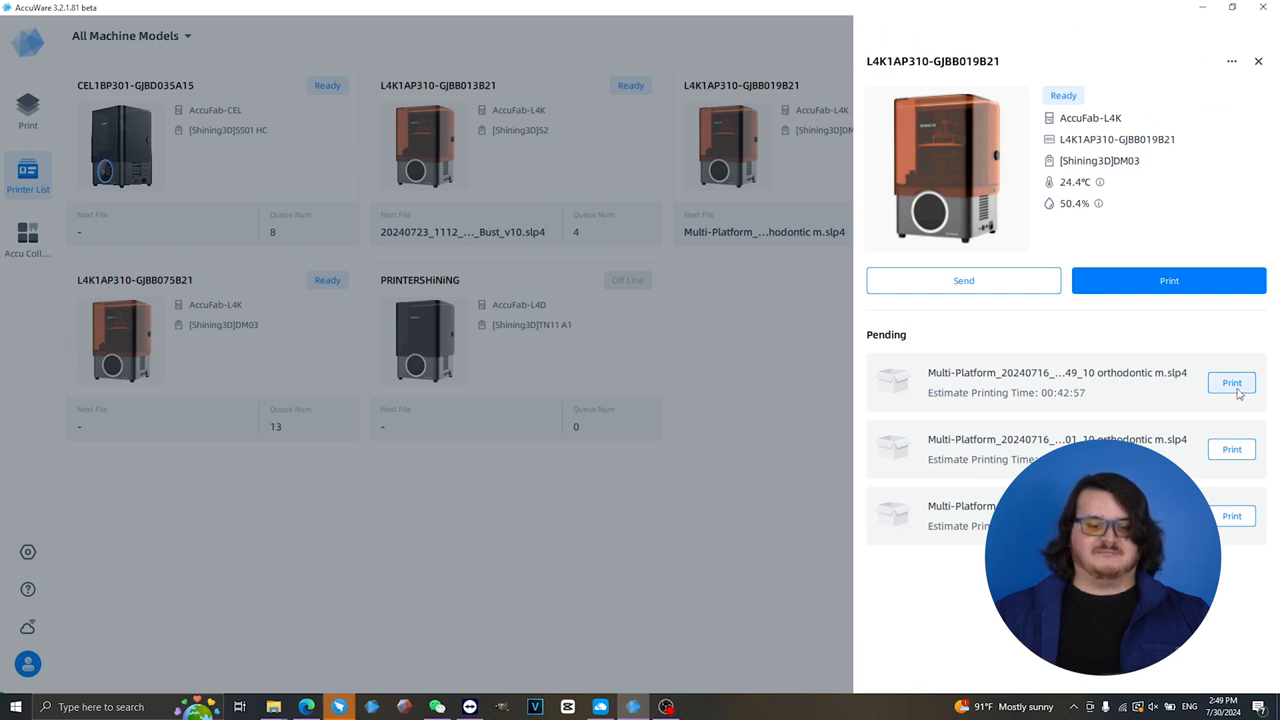
pyautogui.click(1258, 63)
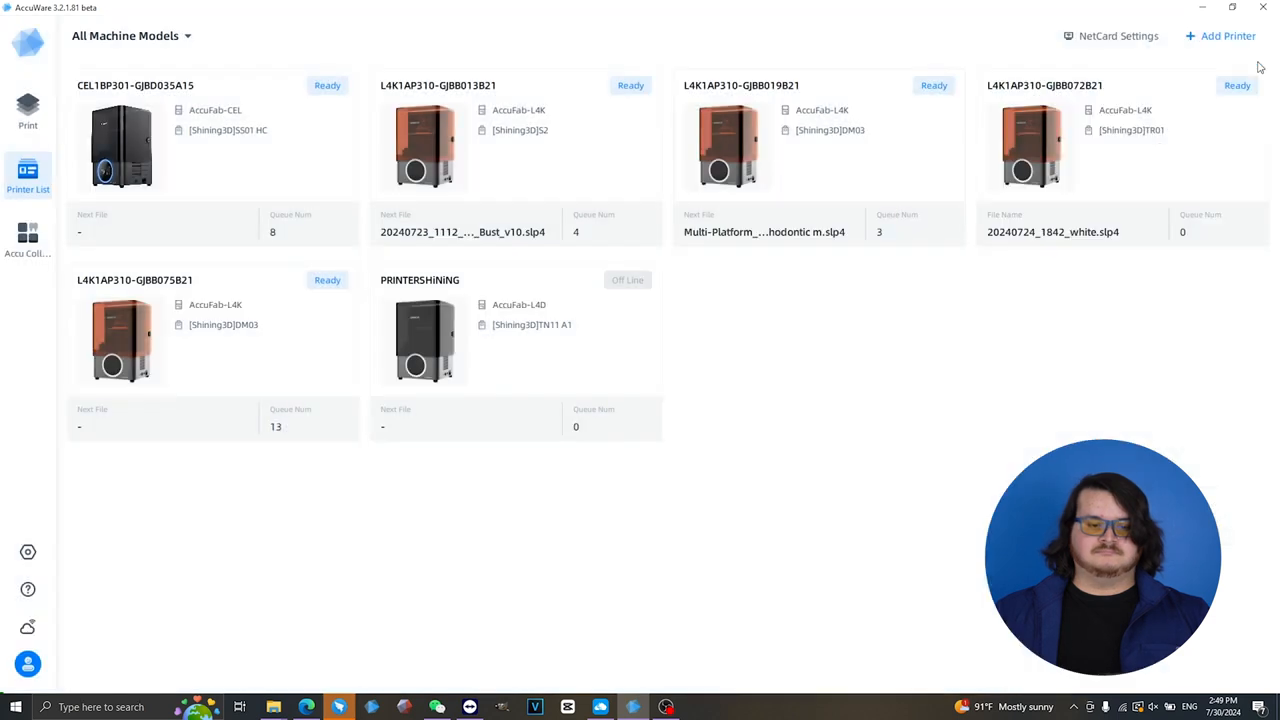
pyautogui.click(22, 238)
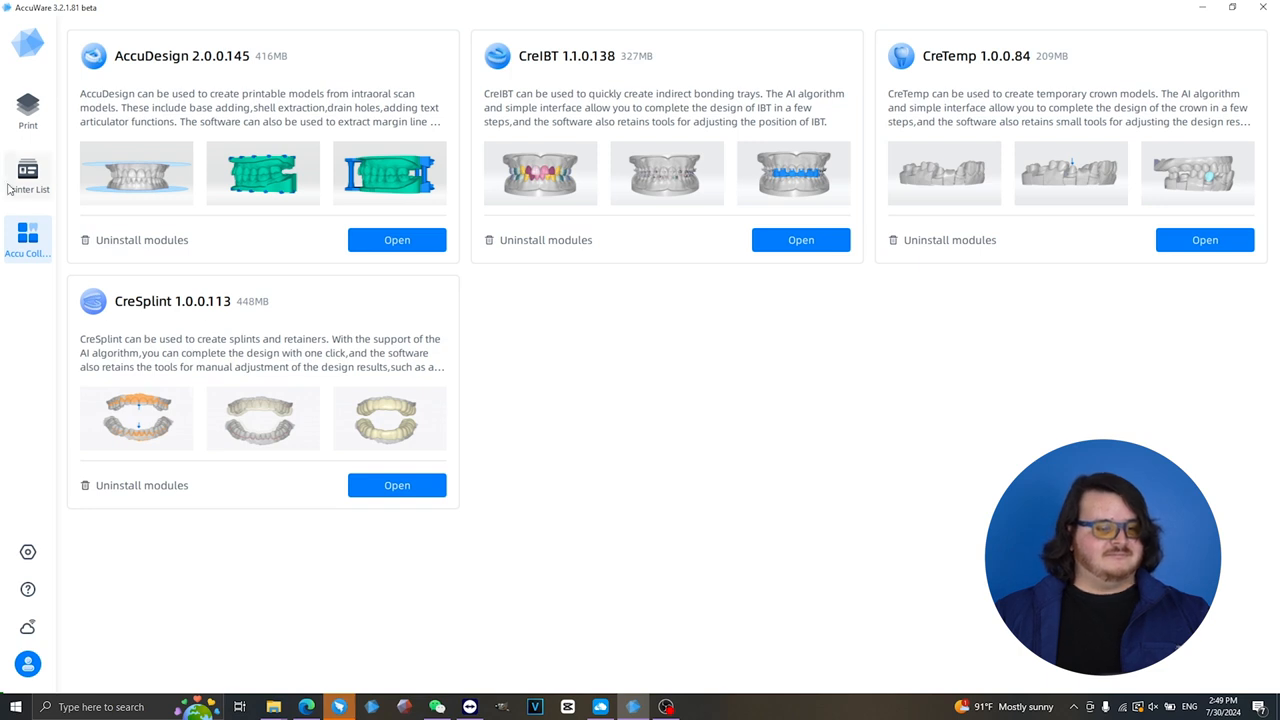
# - Inspect the material parameters of [Shining3D]OD02-0.1 in the Material Manager found in the software settings
pyautogui.click(29, 553)
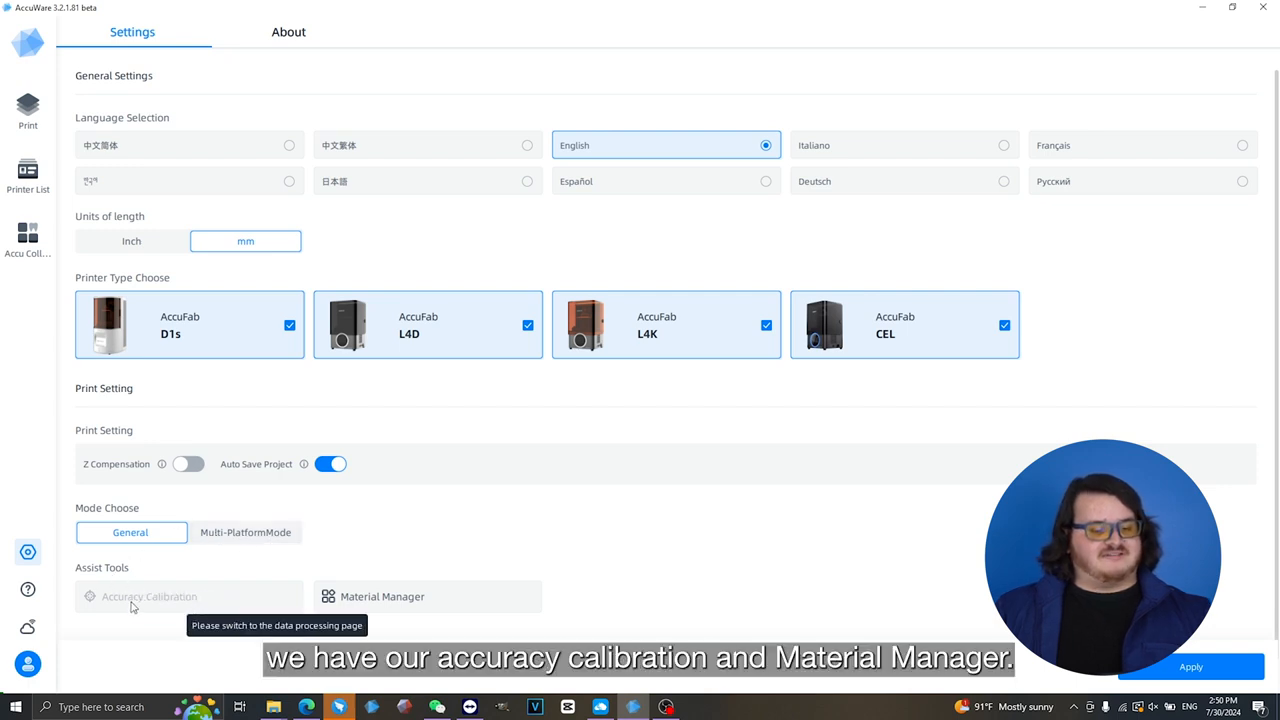
pyautogui.click(403, 590)
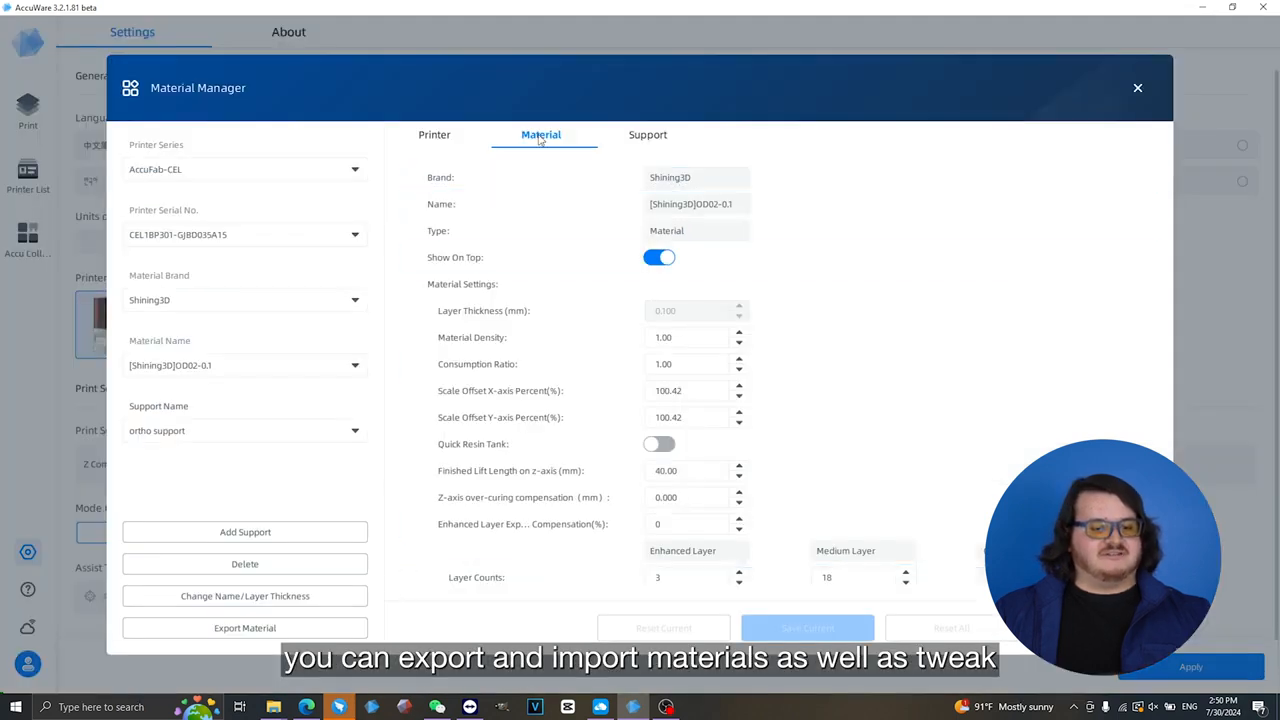
pyautogui.scroll(-3, 586, 240)
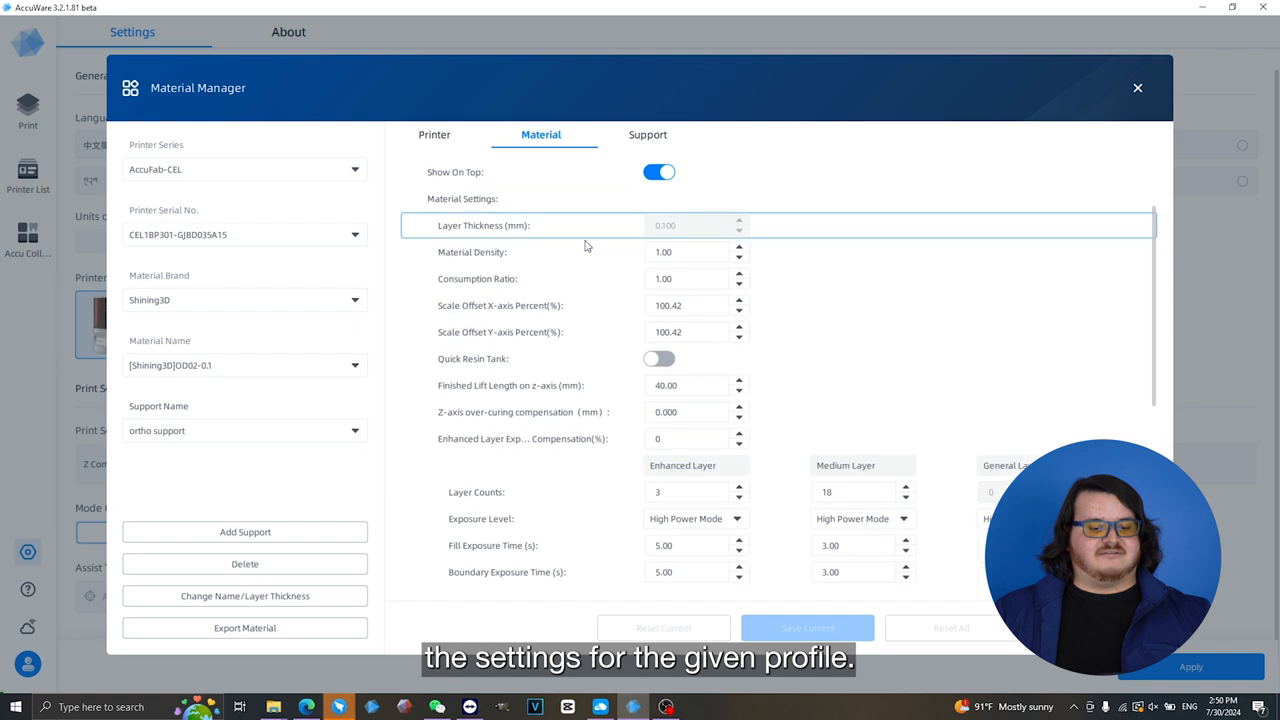
pyautogui.scroll(-2, 594, 264)
pyautogui.scroll(5, 620, 370)
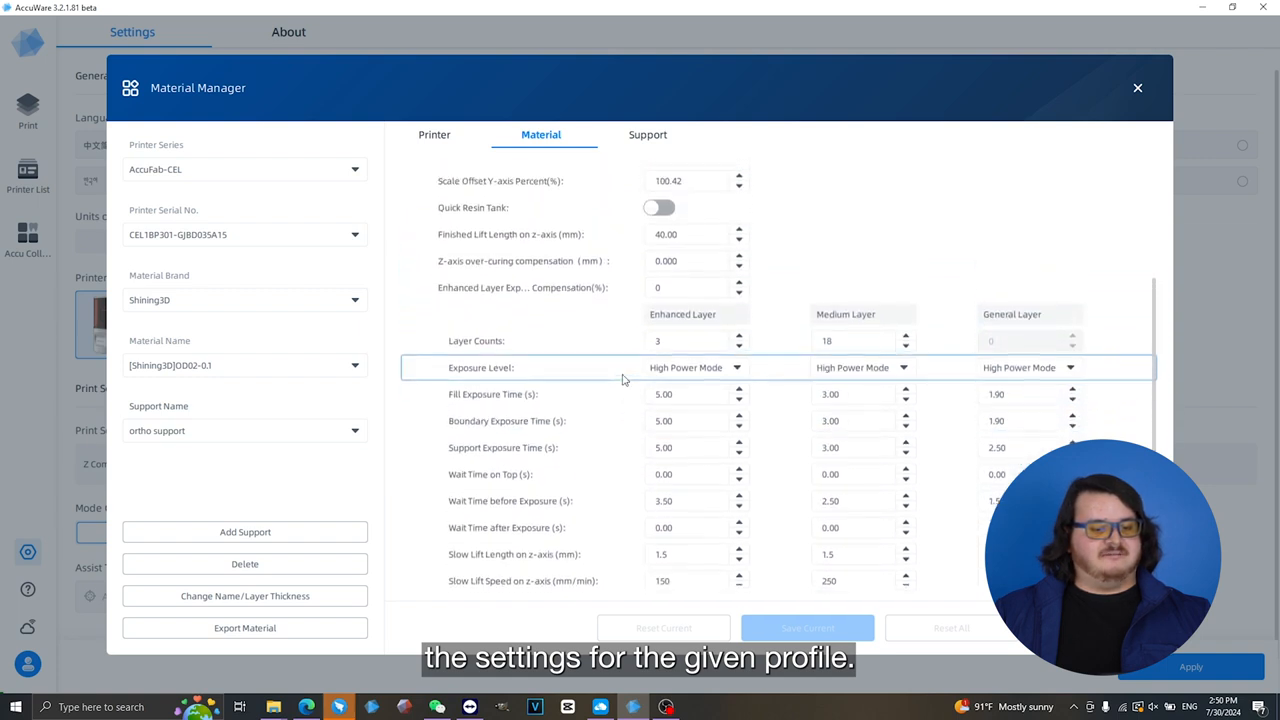
pyautogui.scroll(2, 622, 379)
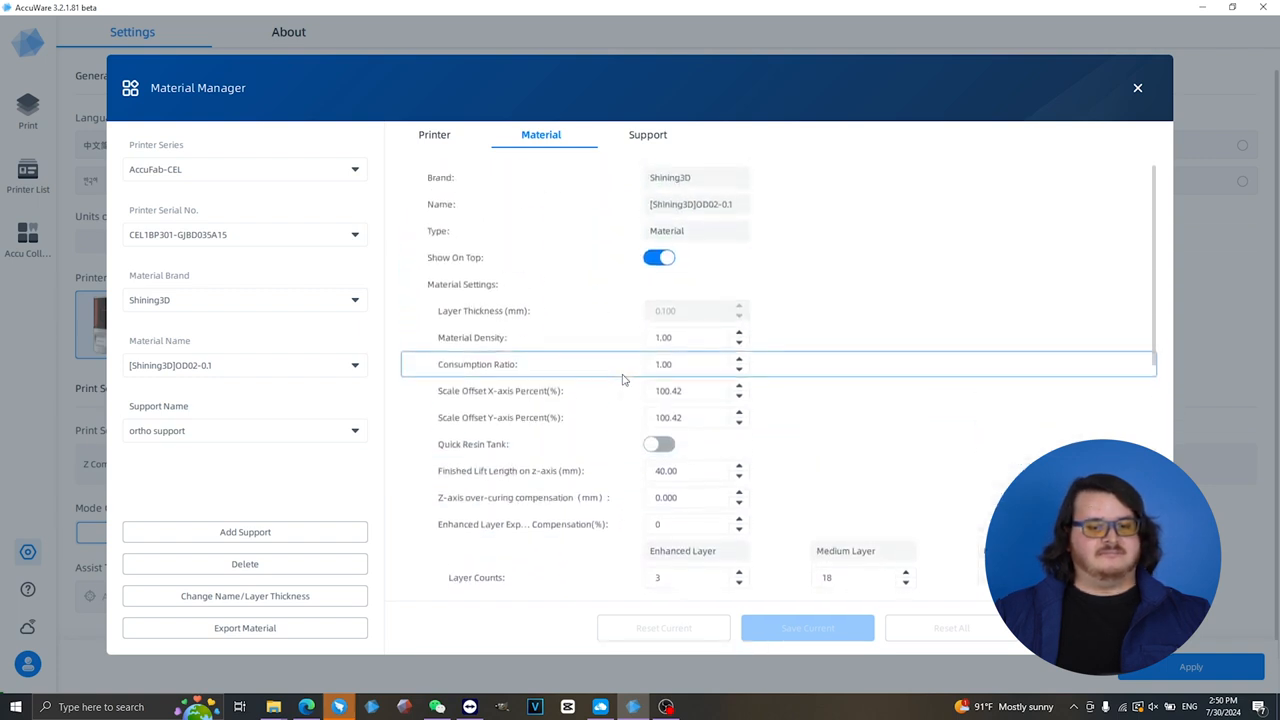
pyautogui.click(1137, 88)
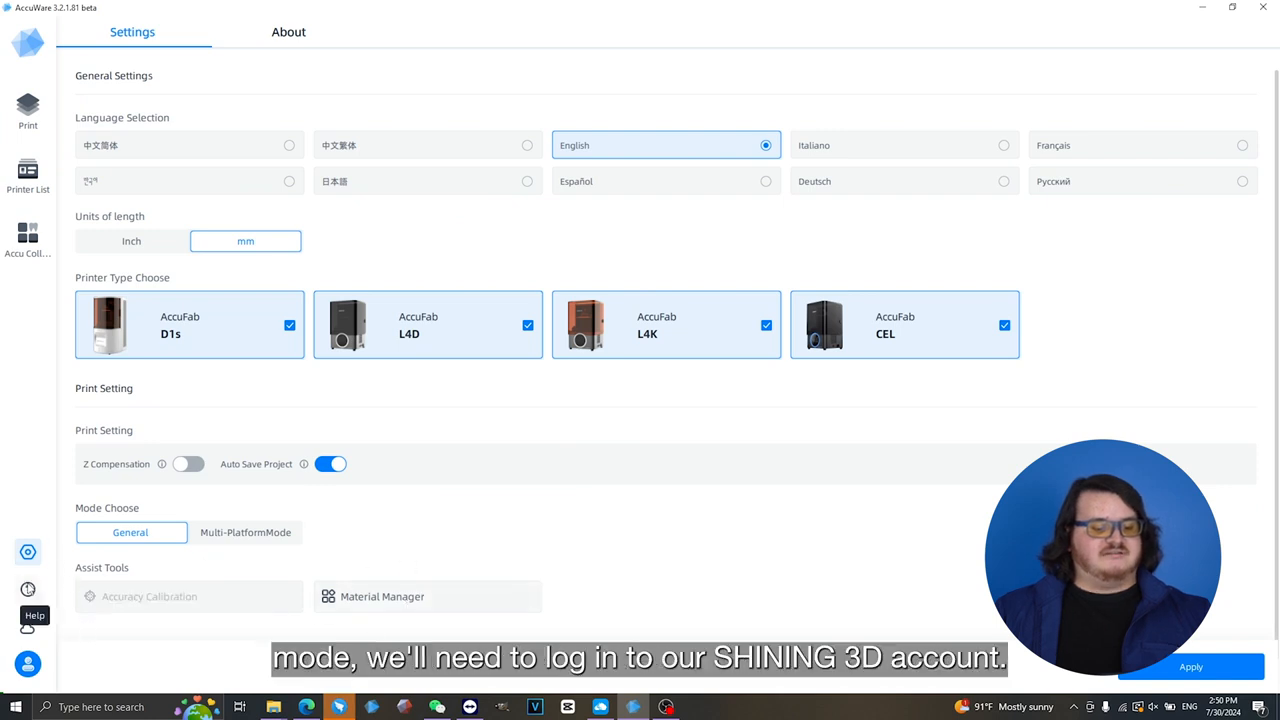
# - Check the Passport account entry, then switch to the Shining 3D Dental Cloud website and sign in
pyautogui.click(28, 664)
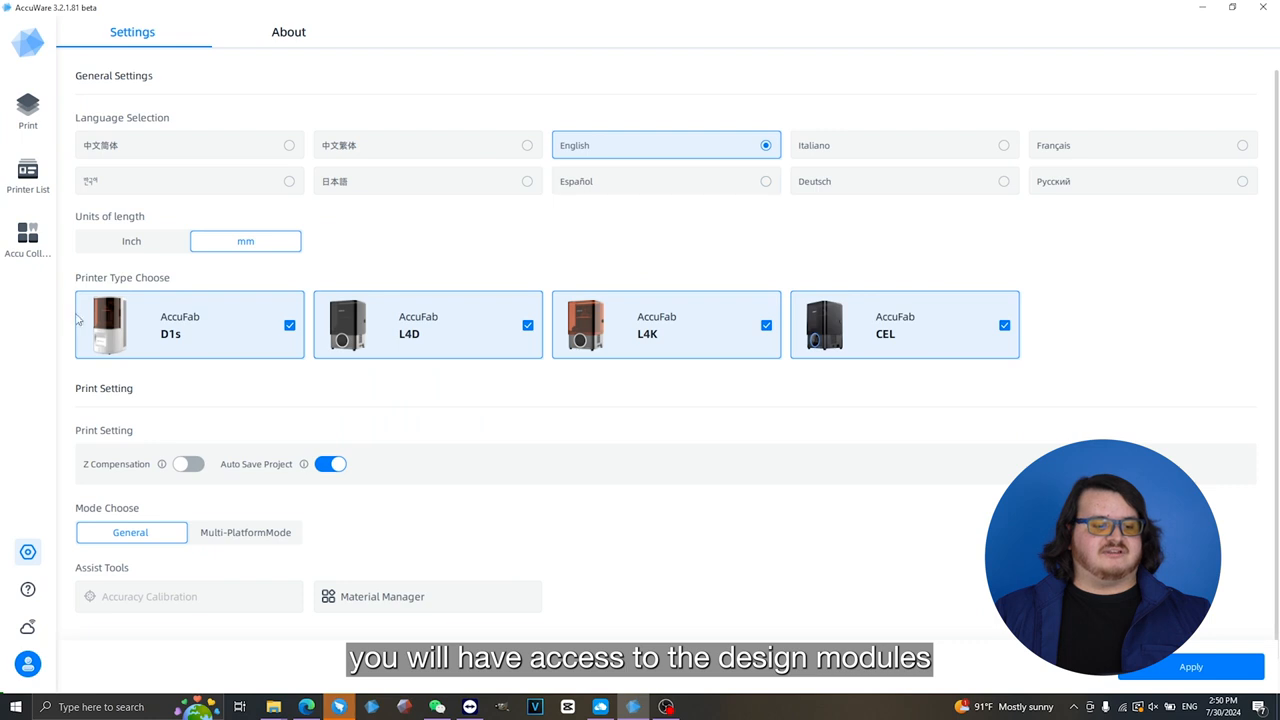
pyautogui.click(28, 630)
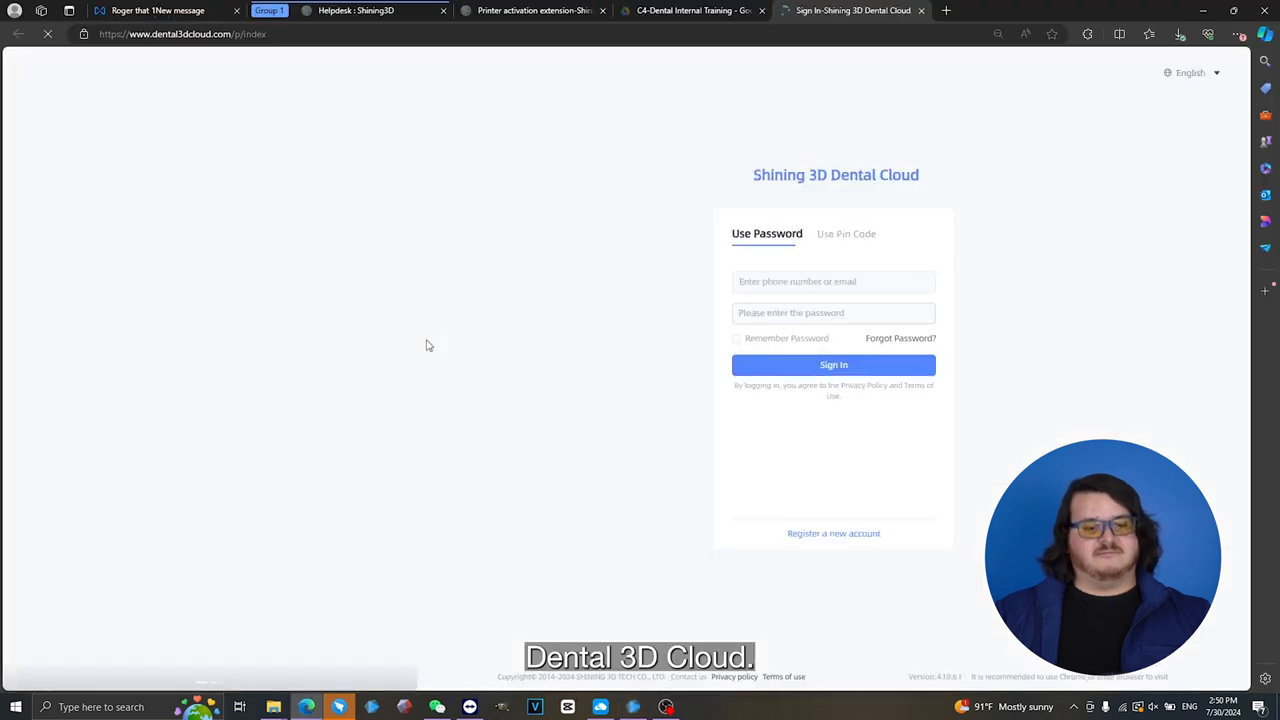
pyautogui.click(874, 365)
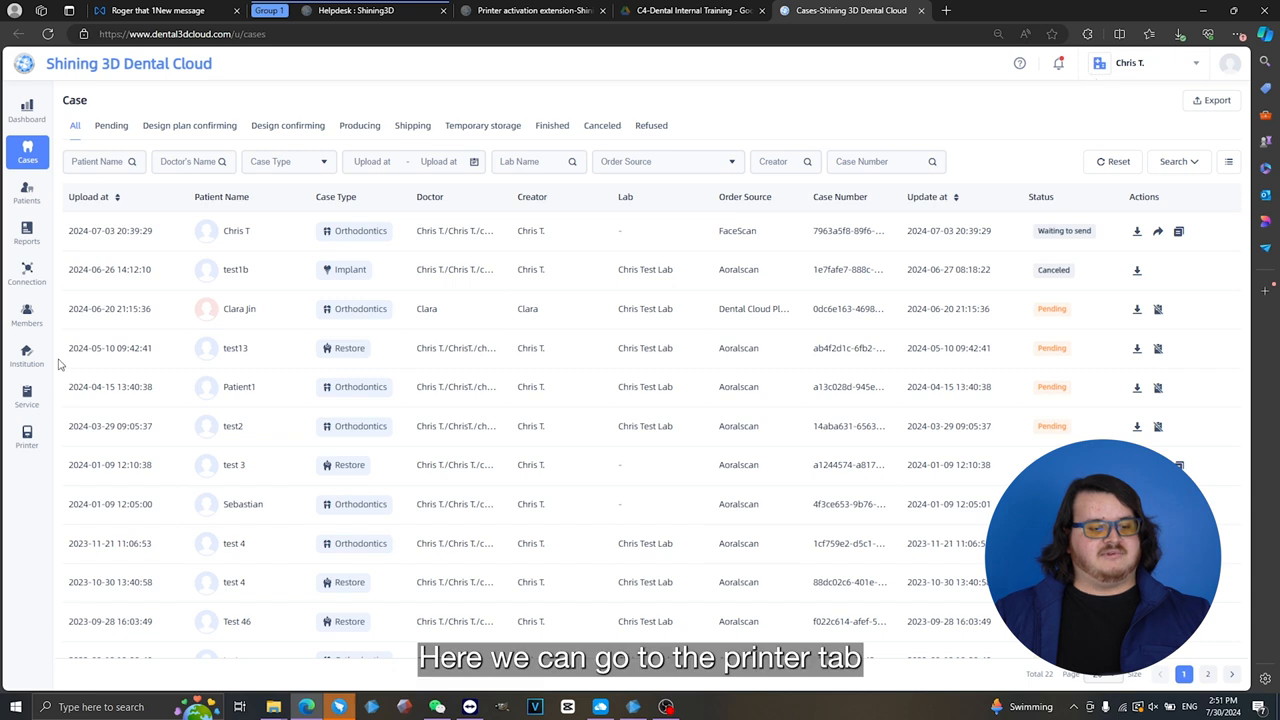
# - Review the cloud account's printer list, print queue and printing usage overview
pyautogui.click(27, 438)
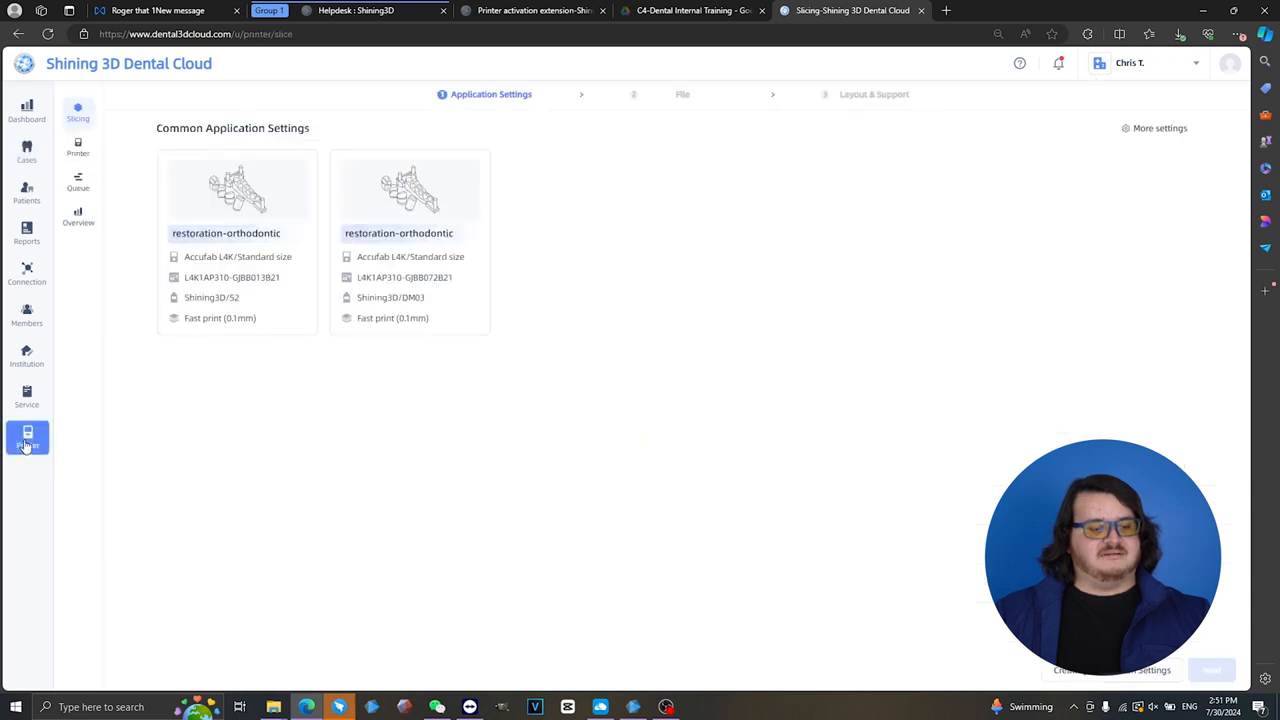
pyautogui.click(77, 147)
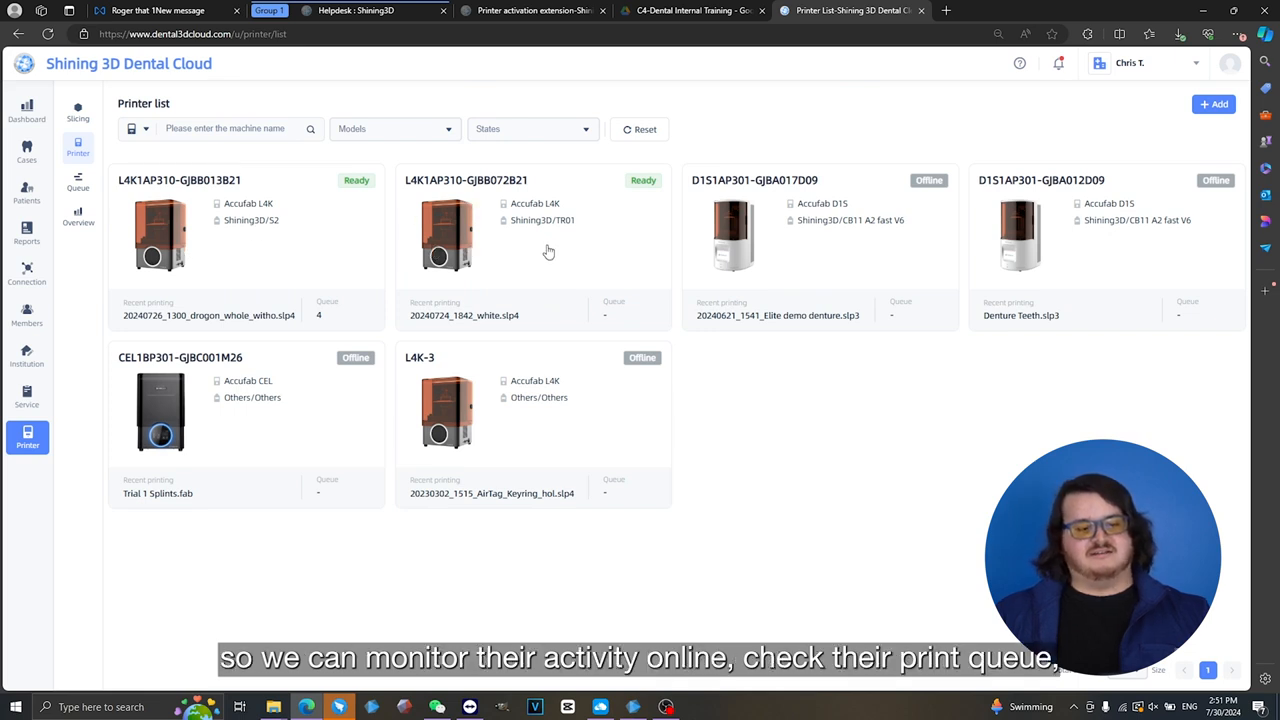
pyautogui.click(82, 180)
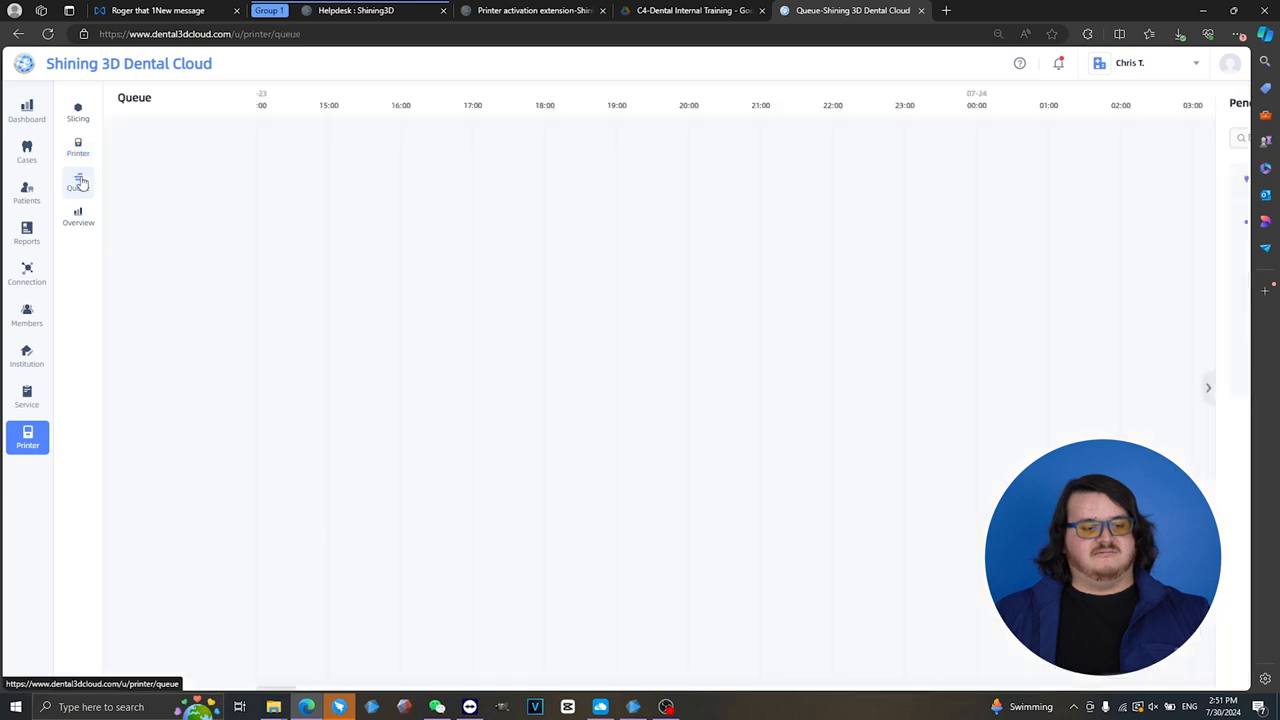
pyautogui.click(79, 215)
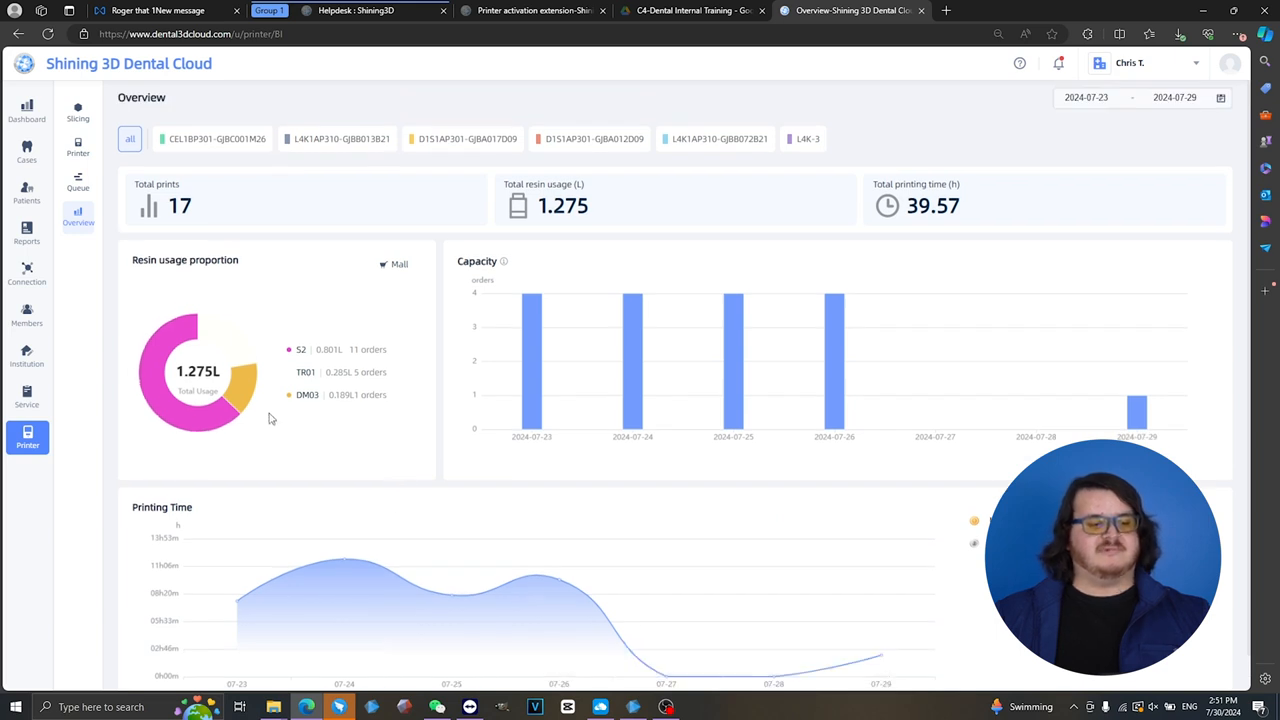
# - Open the slicing page of the Dental Cloud printer section
pyautogui.click(78, 114)
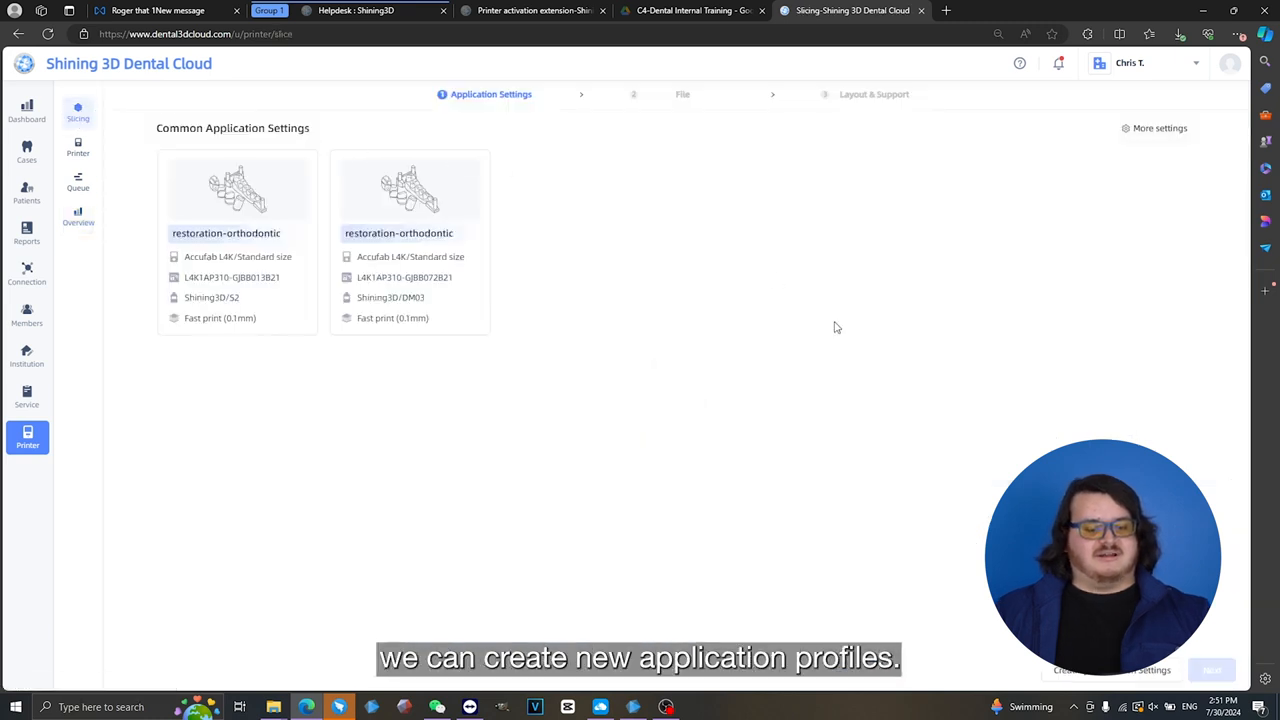
# - Try out new application settings for a splint on the Accufab CEL with Shining3D SS01 HC resin, and close them without creating the profile
pyautogui.click(1082, 676)
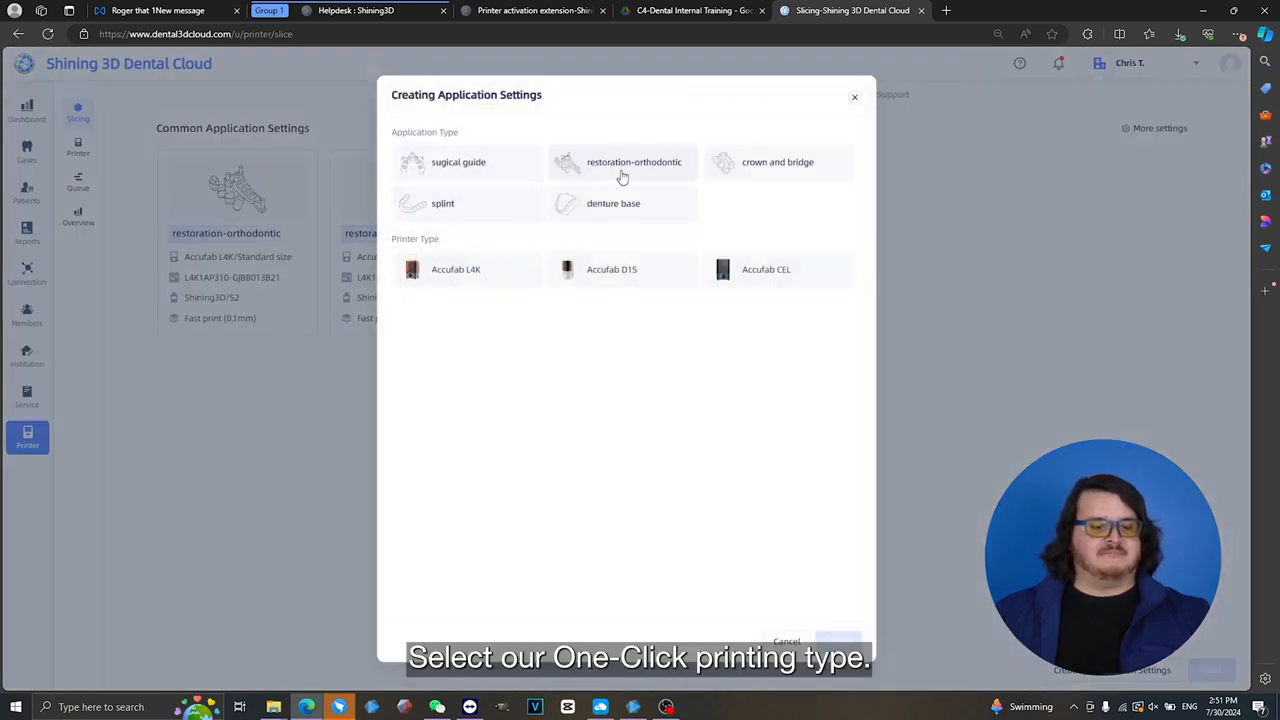
pyautogui.click(503, 208)
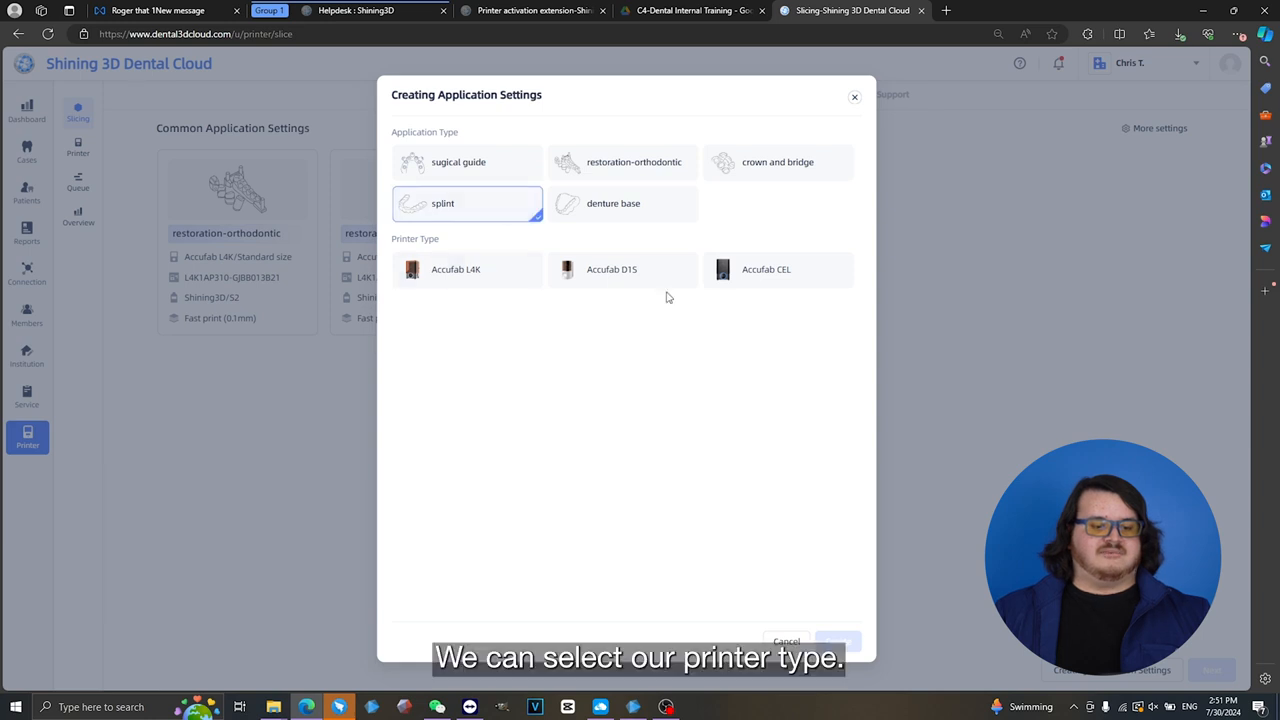
pyautogui.click(745, 284)
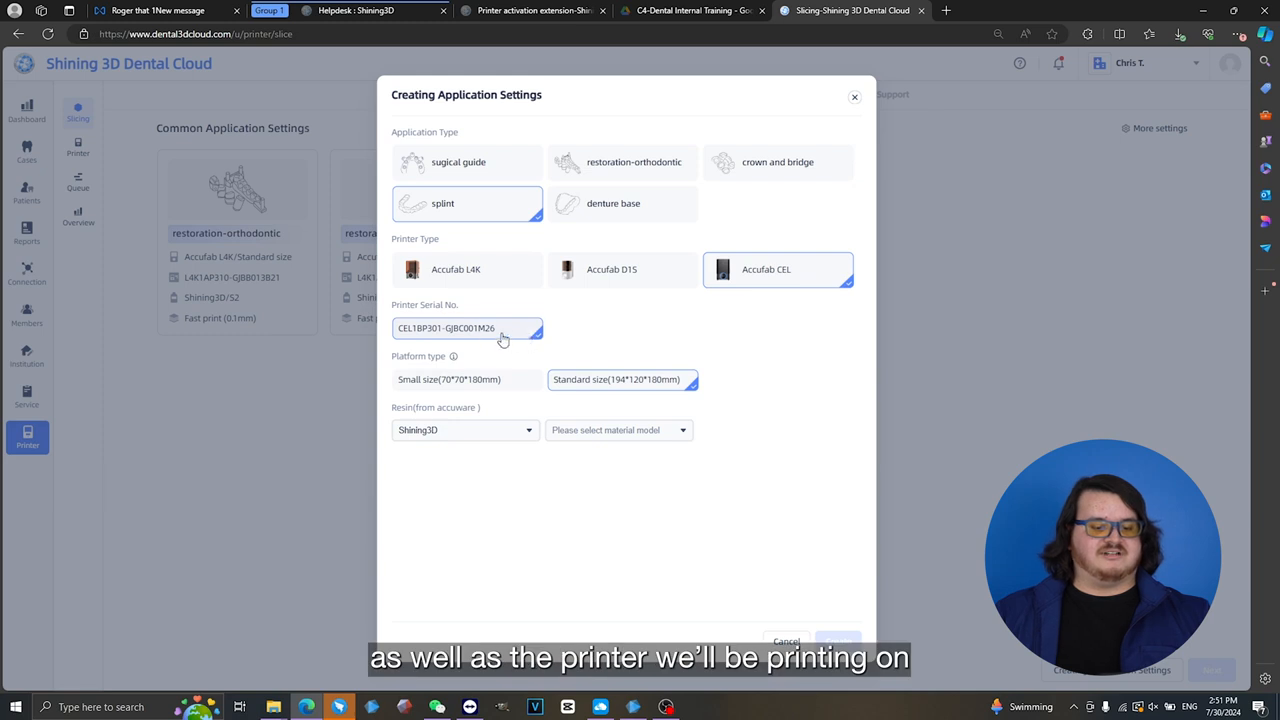
pyautogui.click(617, 432)
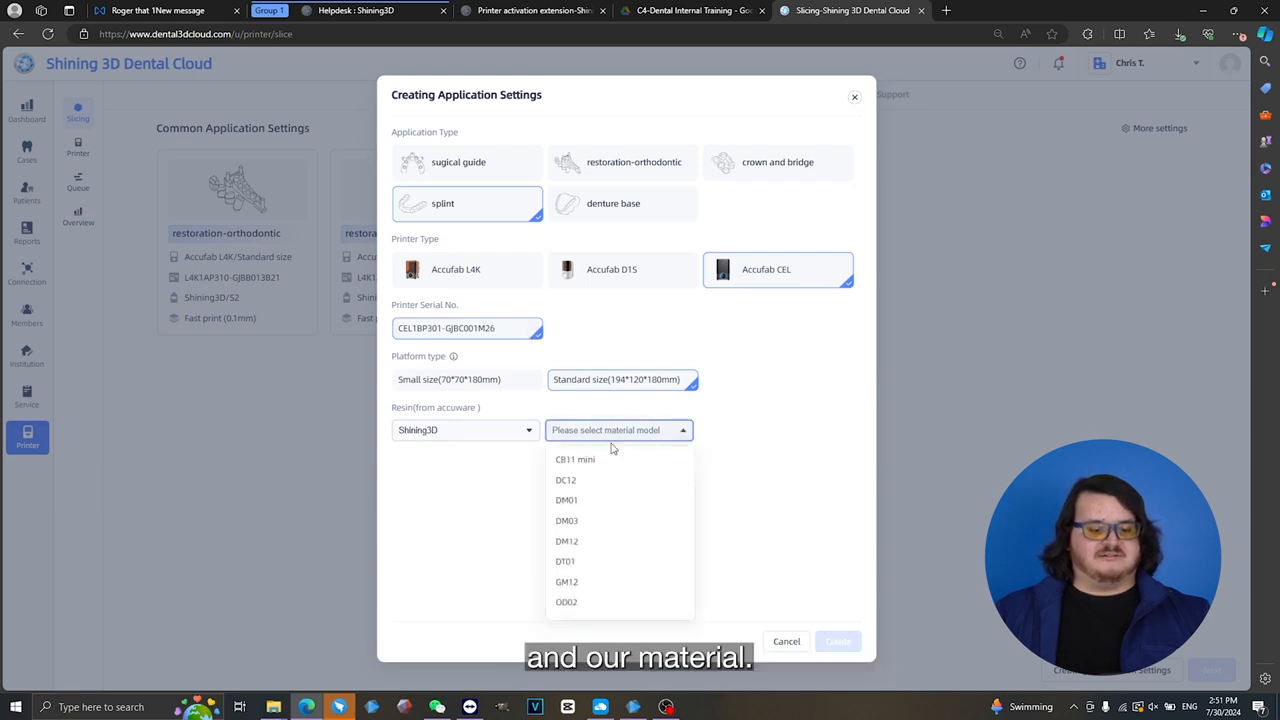
pyautogui.scroll(-2, 603, 520)
pyautogui.click(588, 543)
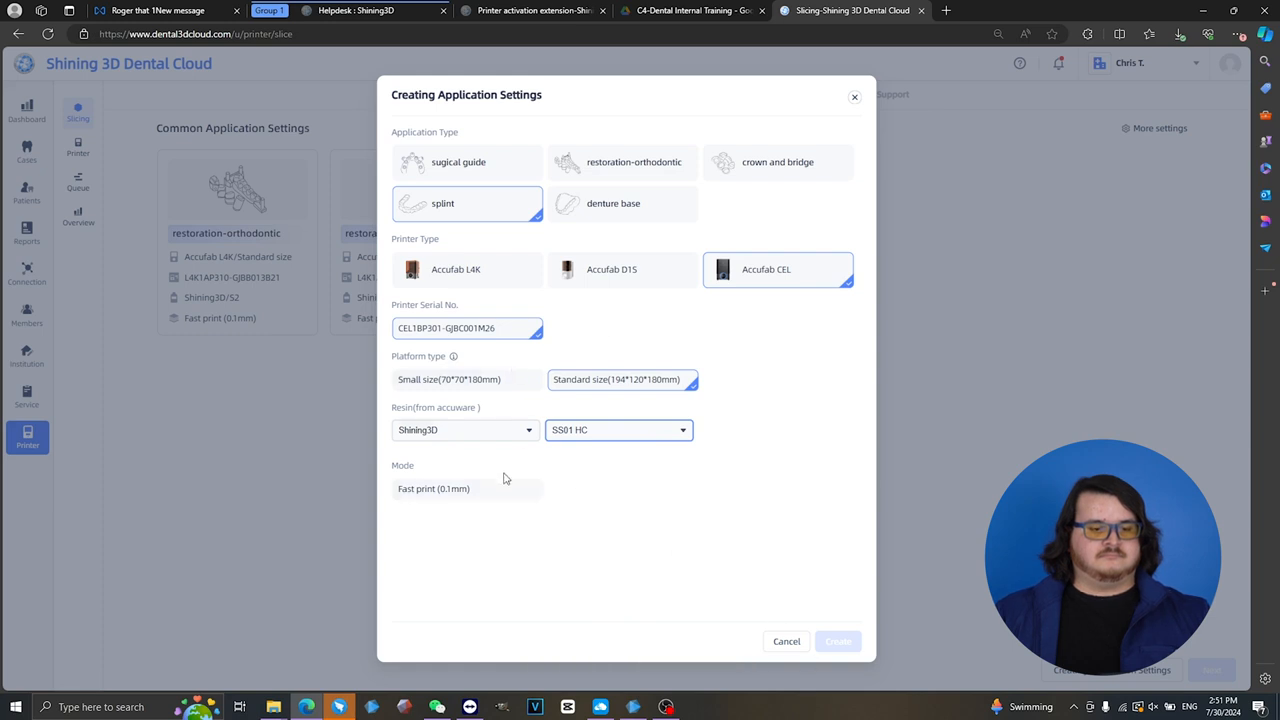
pyautogui.click(854, 96)
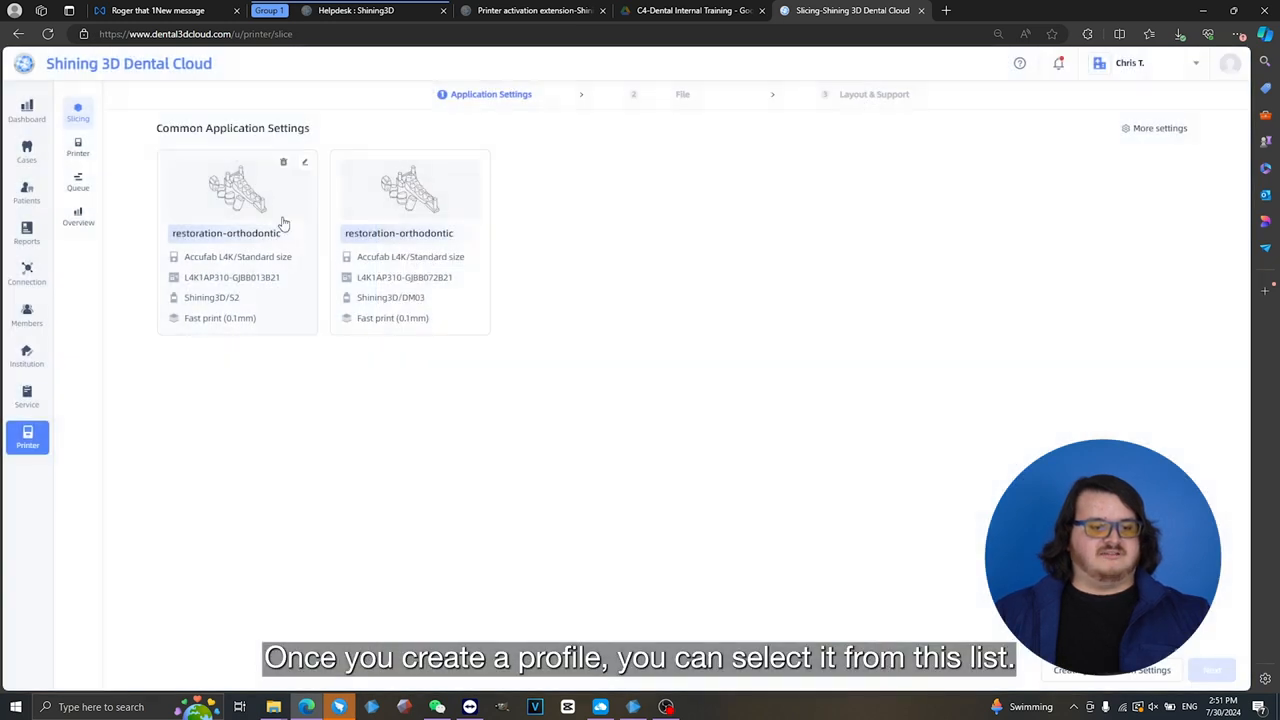
# - Choose the restoration-orthodontic profile with Shining3D/S2 resin and import the local file "10. orthodontic model (before treatment)"
pyautogui.click(238, 188)
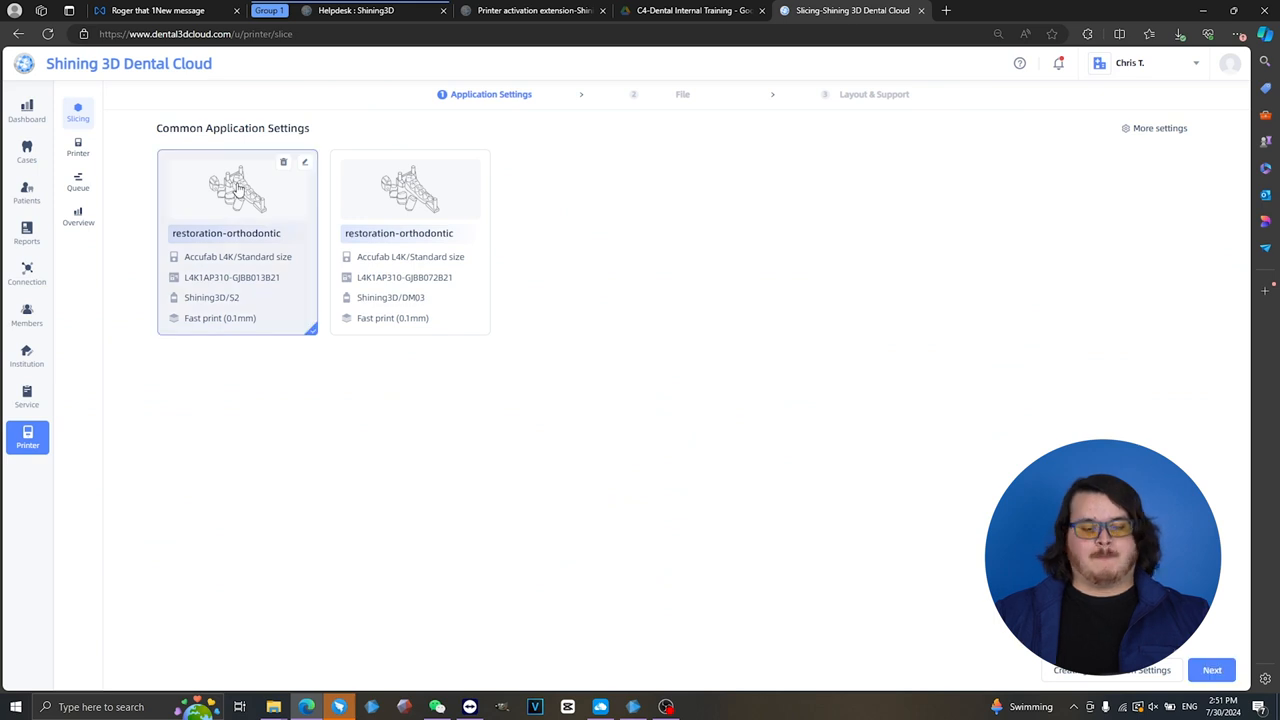
pyautogui.click(1212, 670)
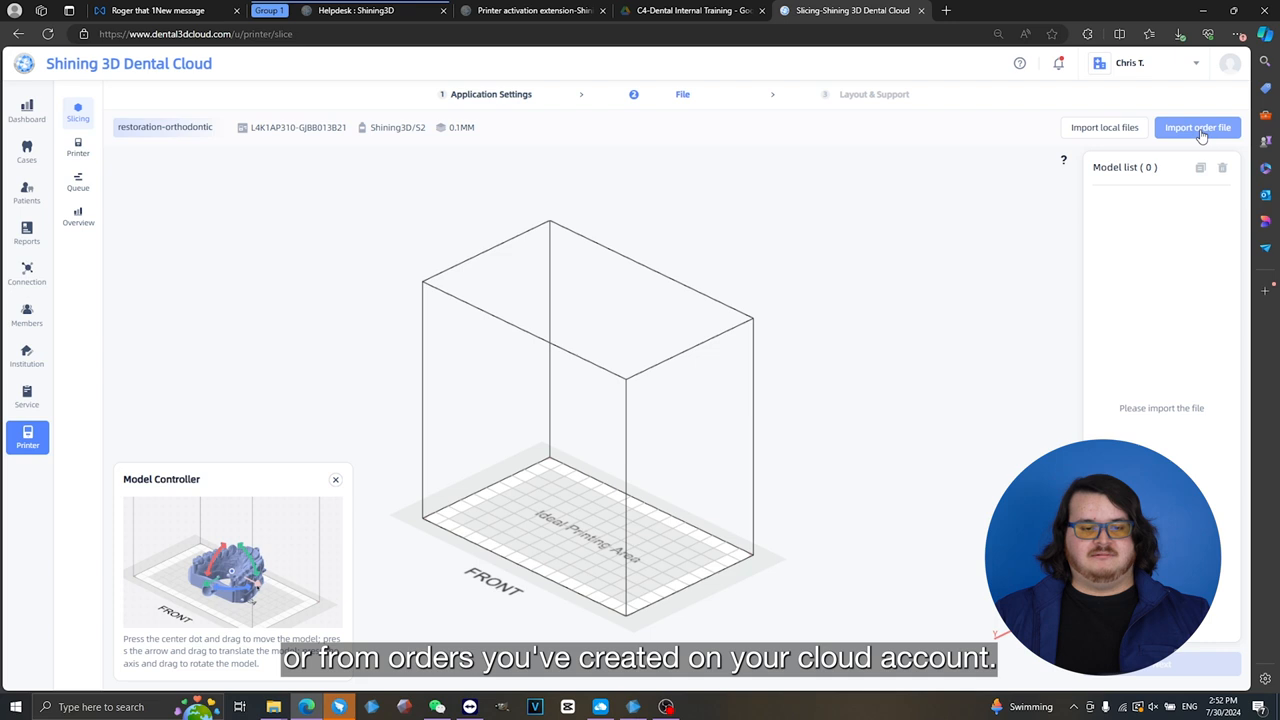
pyautogui.click(1104, 131)
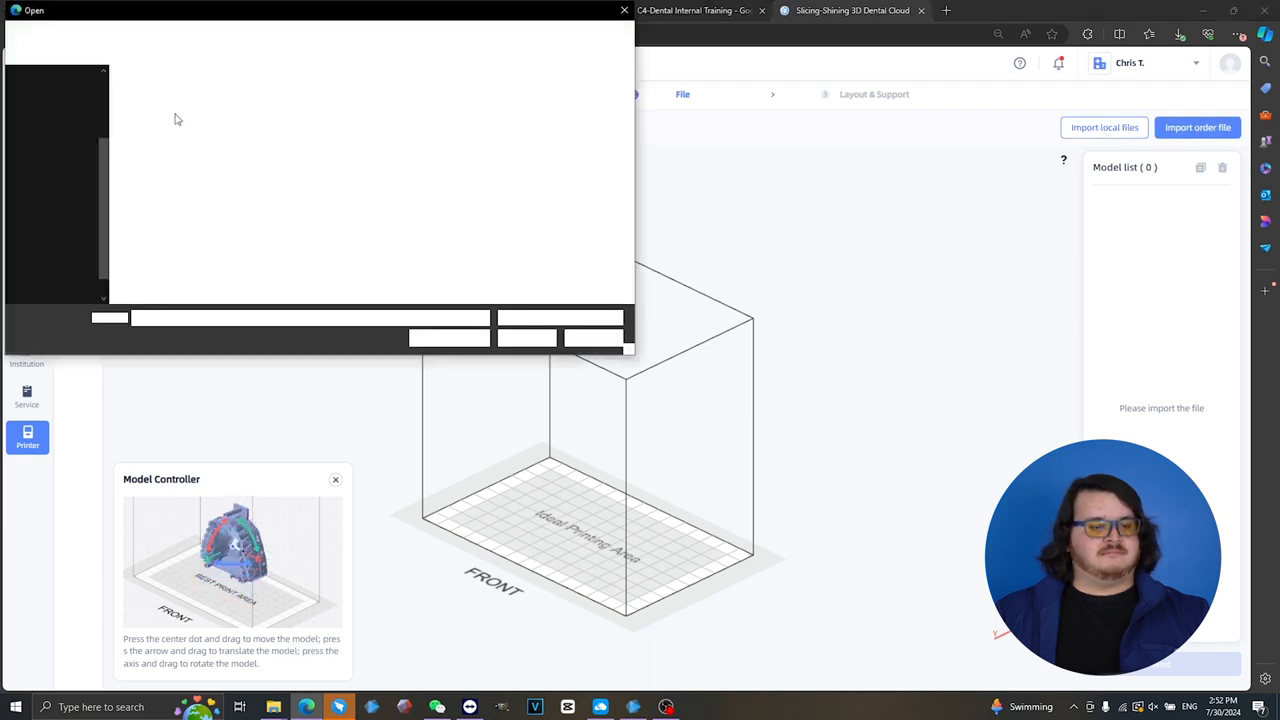
pyautogui.click(210, 108)
pyautogui.click(522, 337)
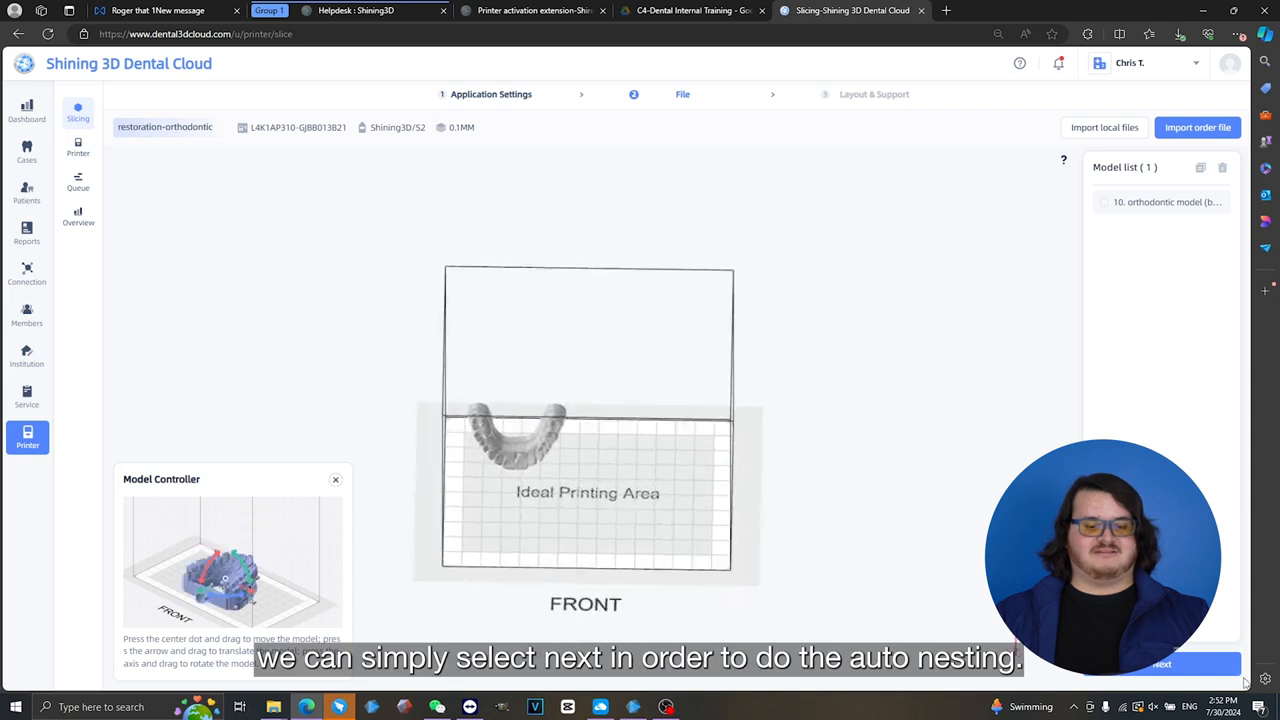
# - Run the automatic layout for the imported orthodontic model and inspect its placement on the platform
pyautogui.click(1160, 666)
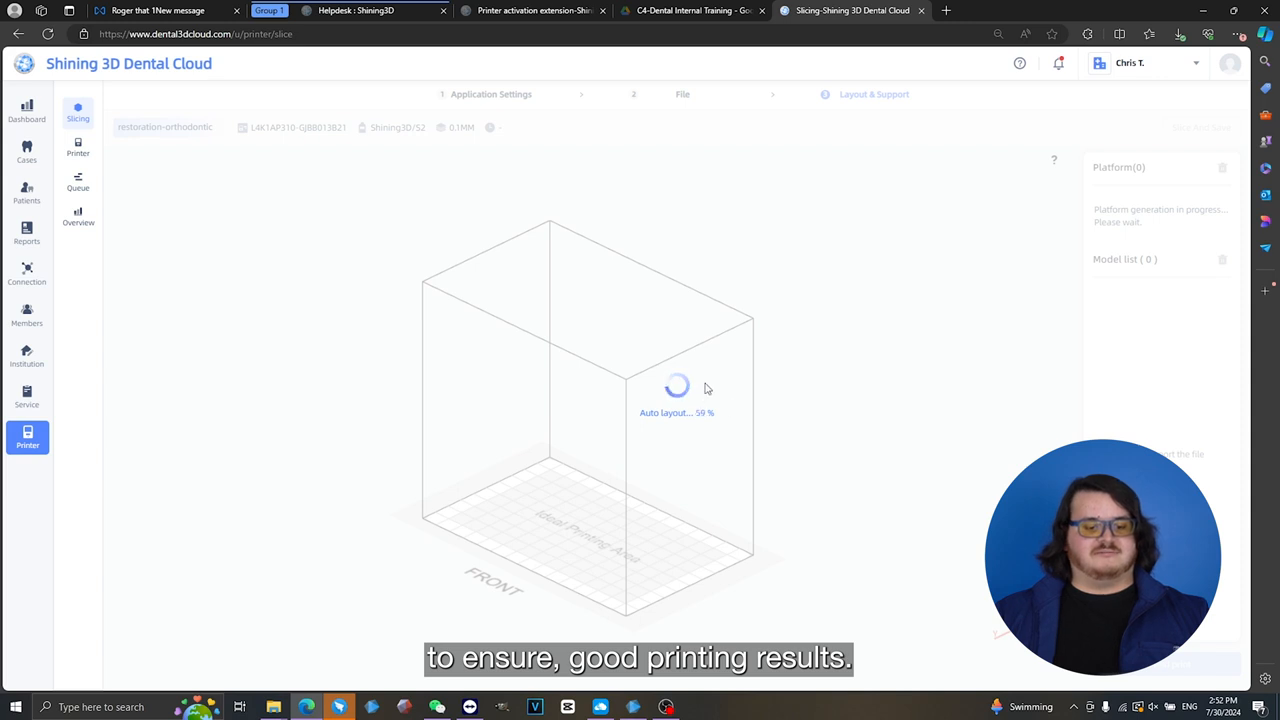
pyautogui.moveTo(667, 402); pyautogui.dragTo(647, 537)
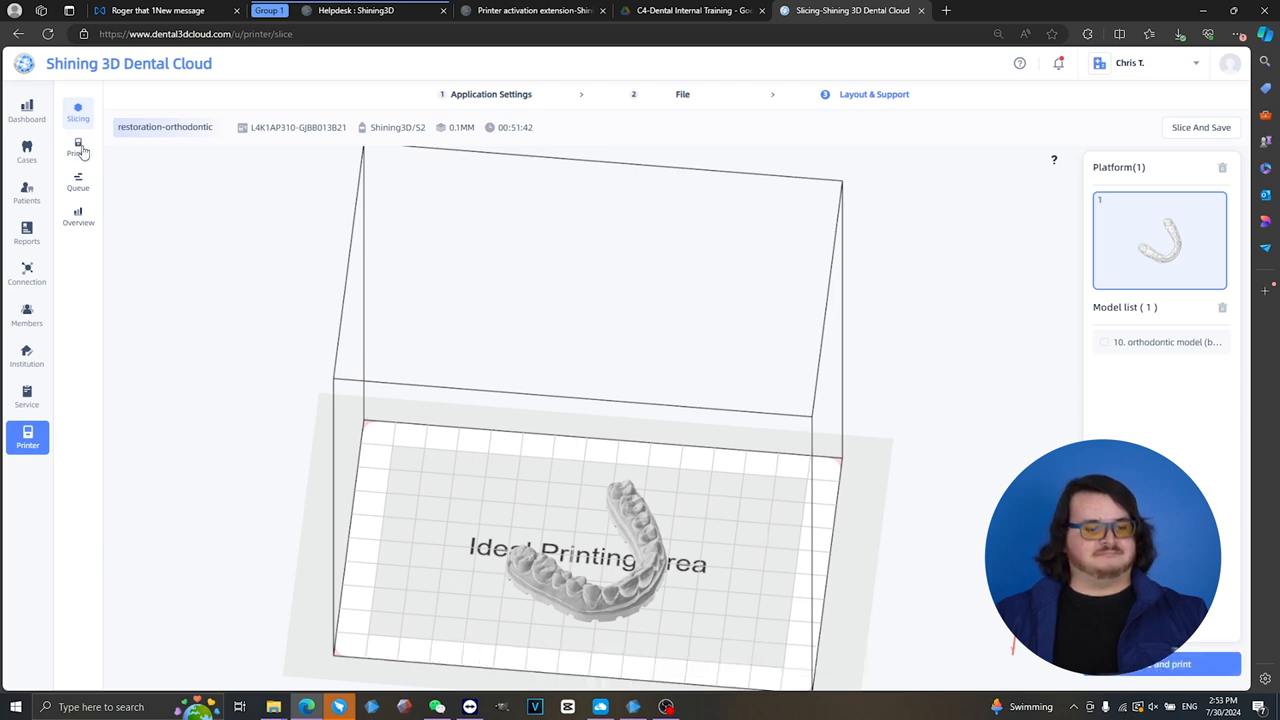
# - Switch to AccuWare, open its online help manual and view the Network Settings page of the Setup chapter
pyautogui.click(634, 710)
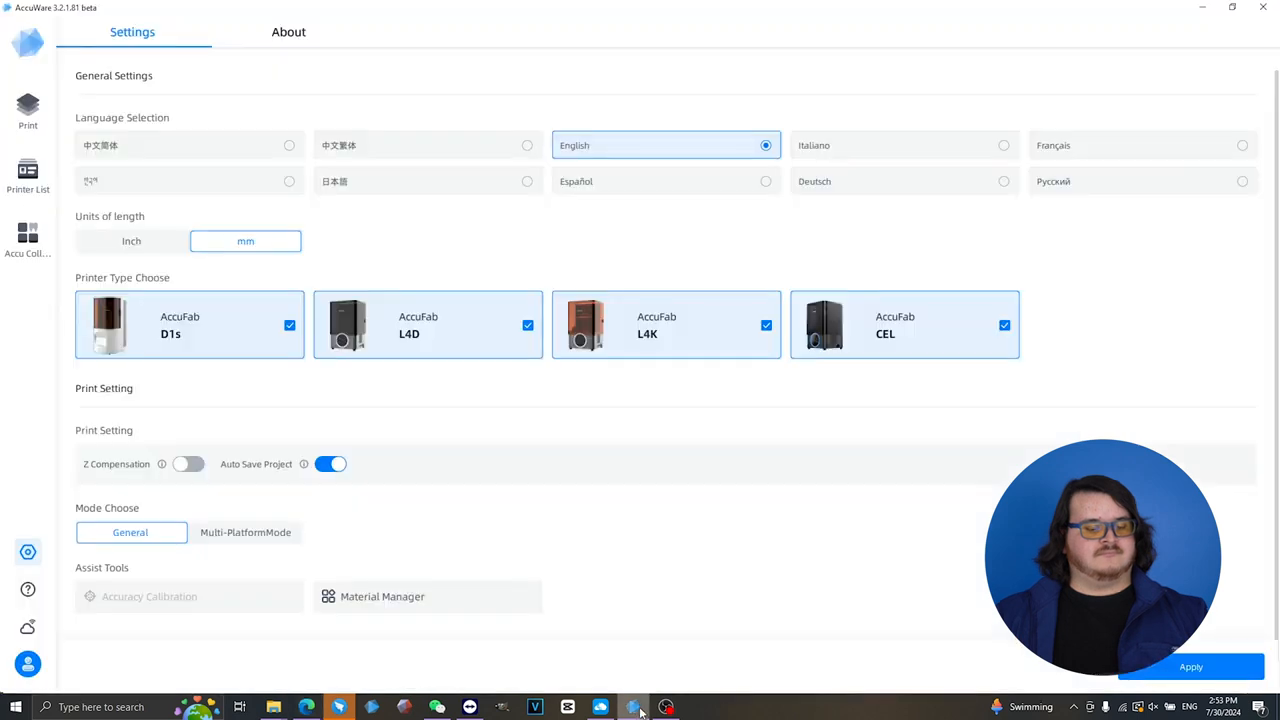
pyautogui.click(28, 592)
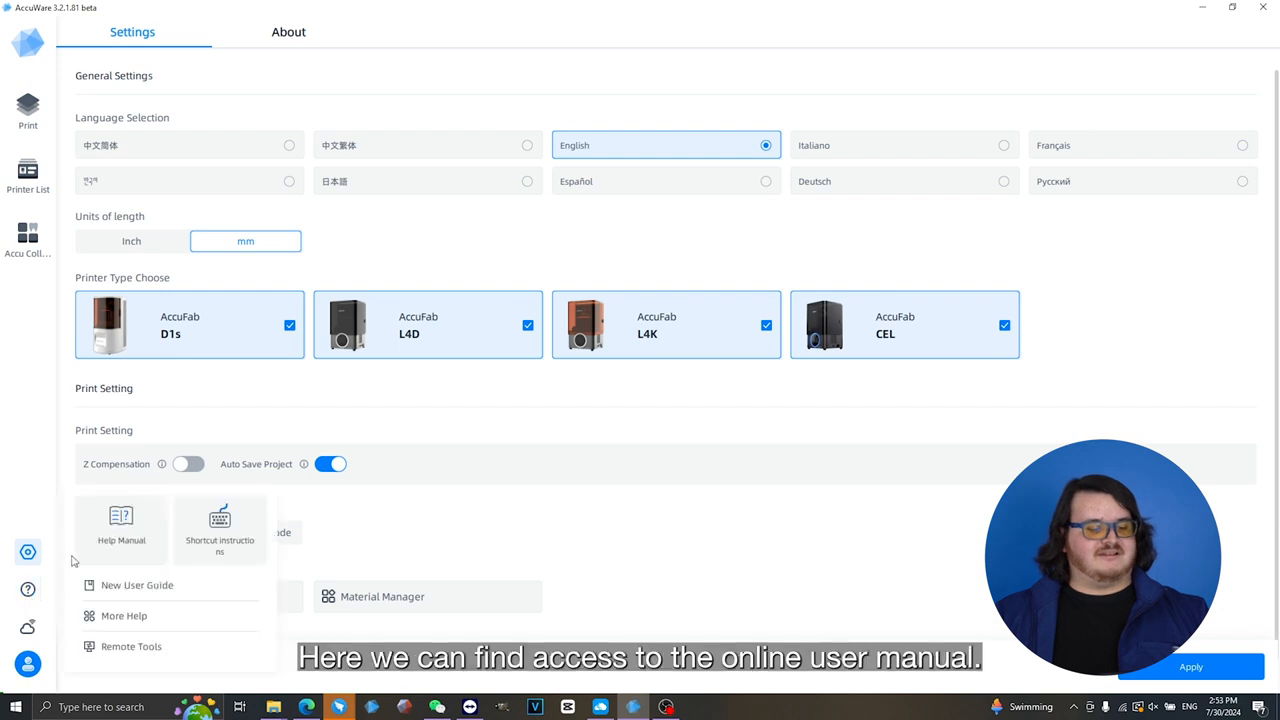
pyautogui.click(121, 525)
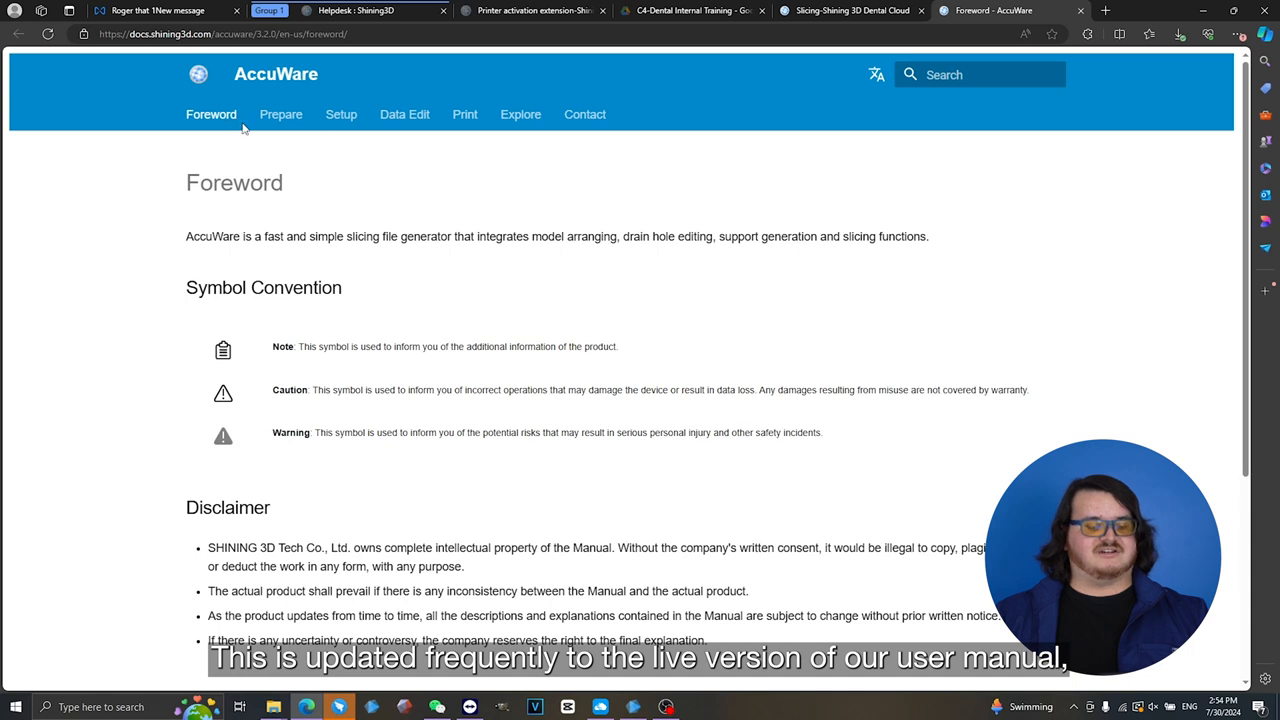
pyautogui.scroll(-5, 430, 160)
pyautogui.click(345, 118)
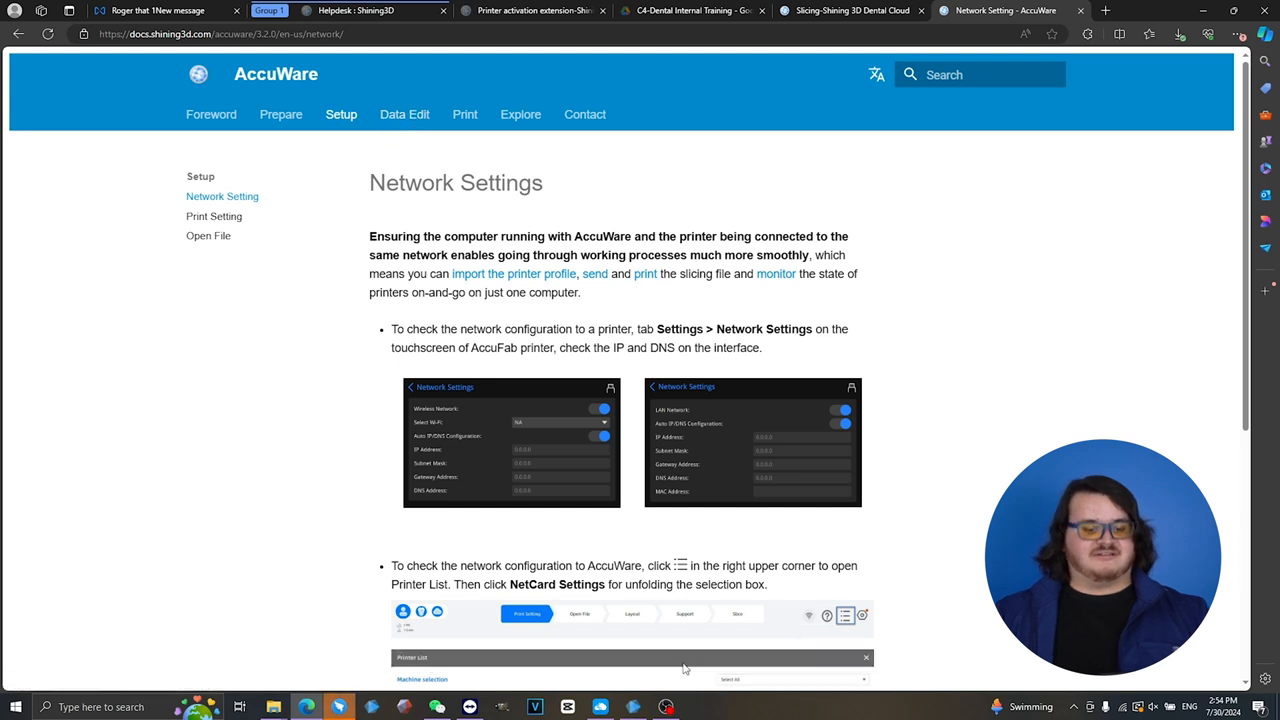
# - Switch back to AccuWare and review the shortcut instructions for camera views and model operations
pyautogui.click(633, 707)
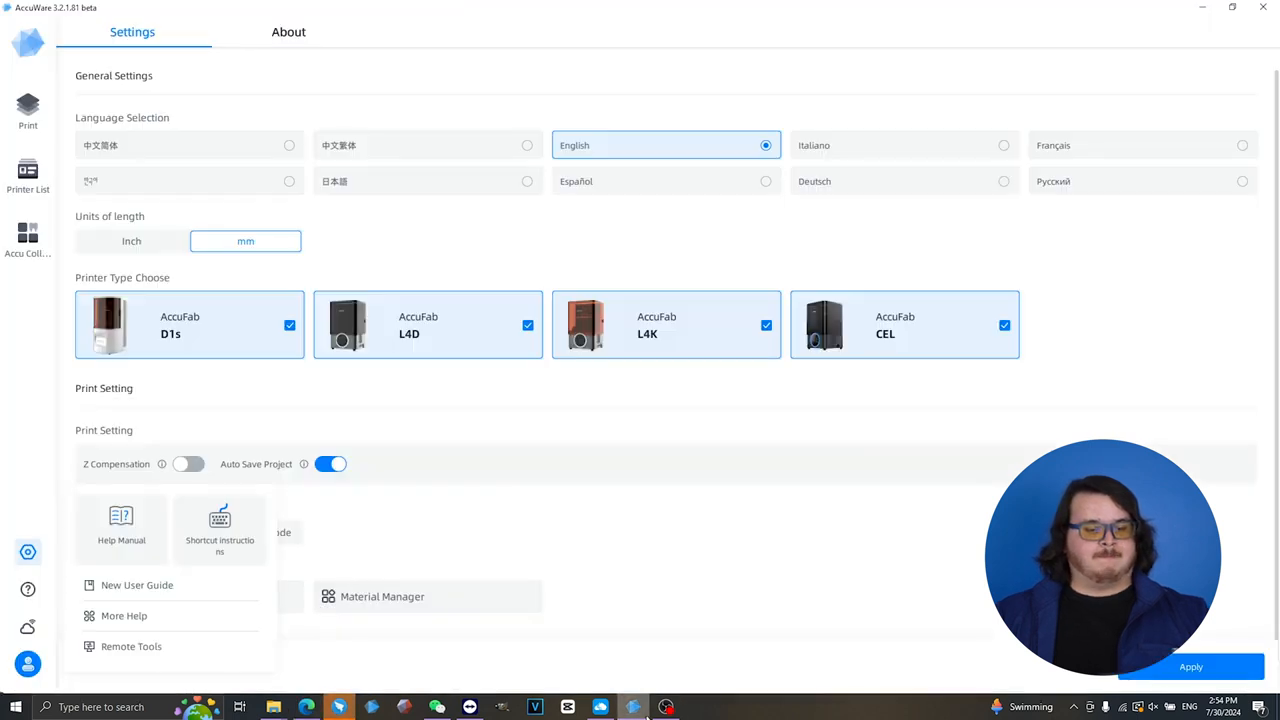
pyautogui.click(222, 530)
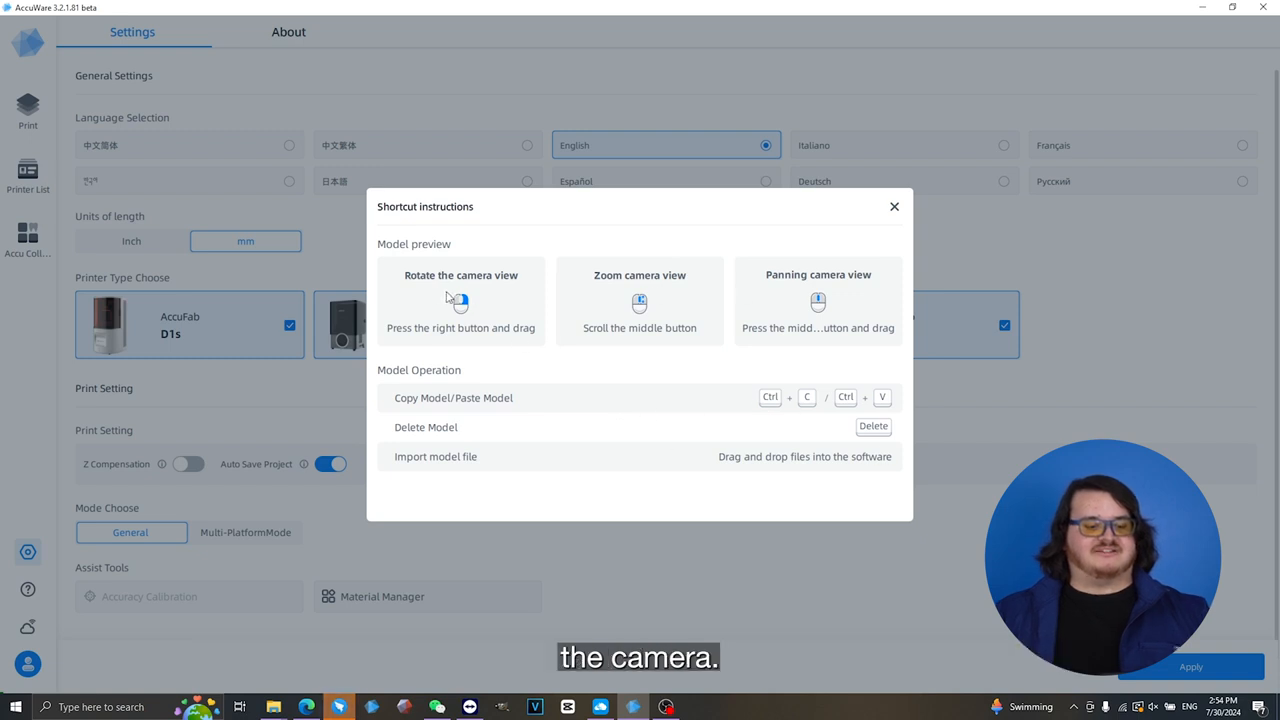
pyautogui.click(894, 207)
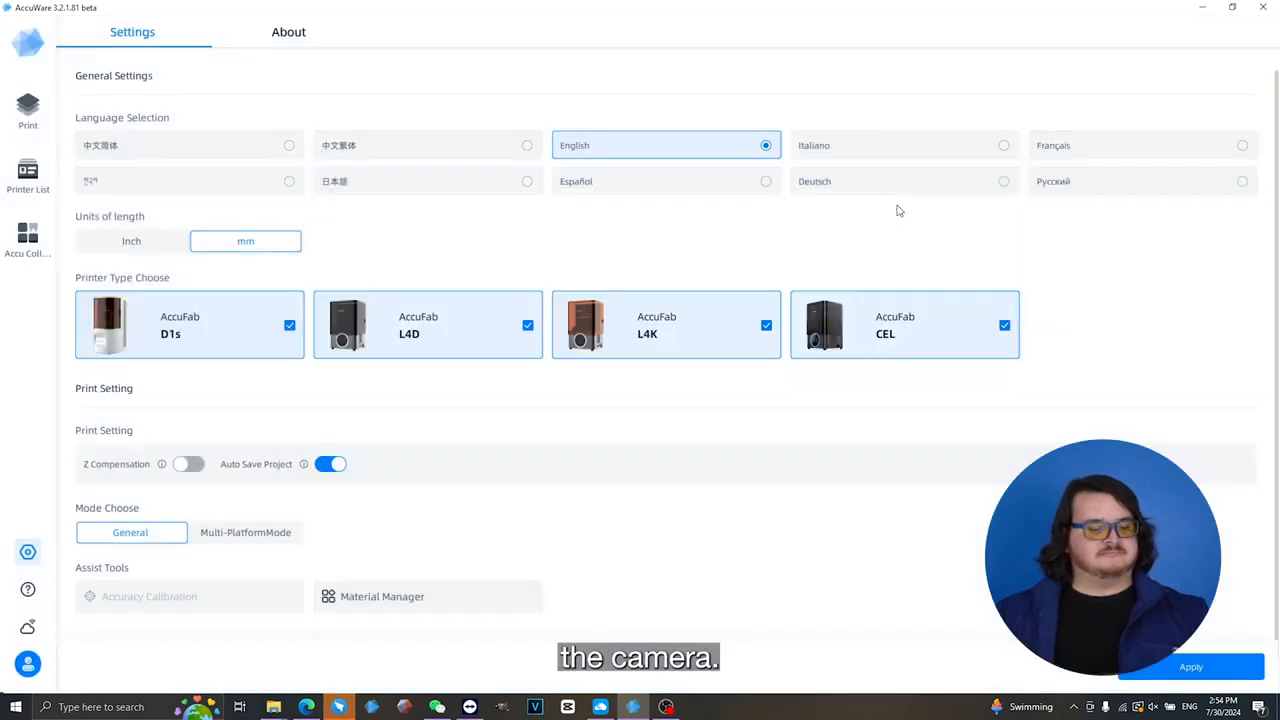
# - Start the New User Guide from the help options, step through it, and return to the print settings
pyautogui.click(23, 592)
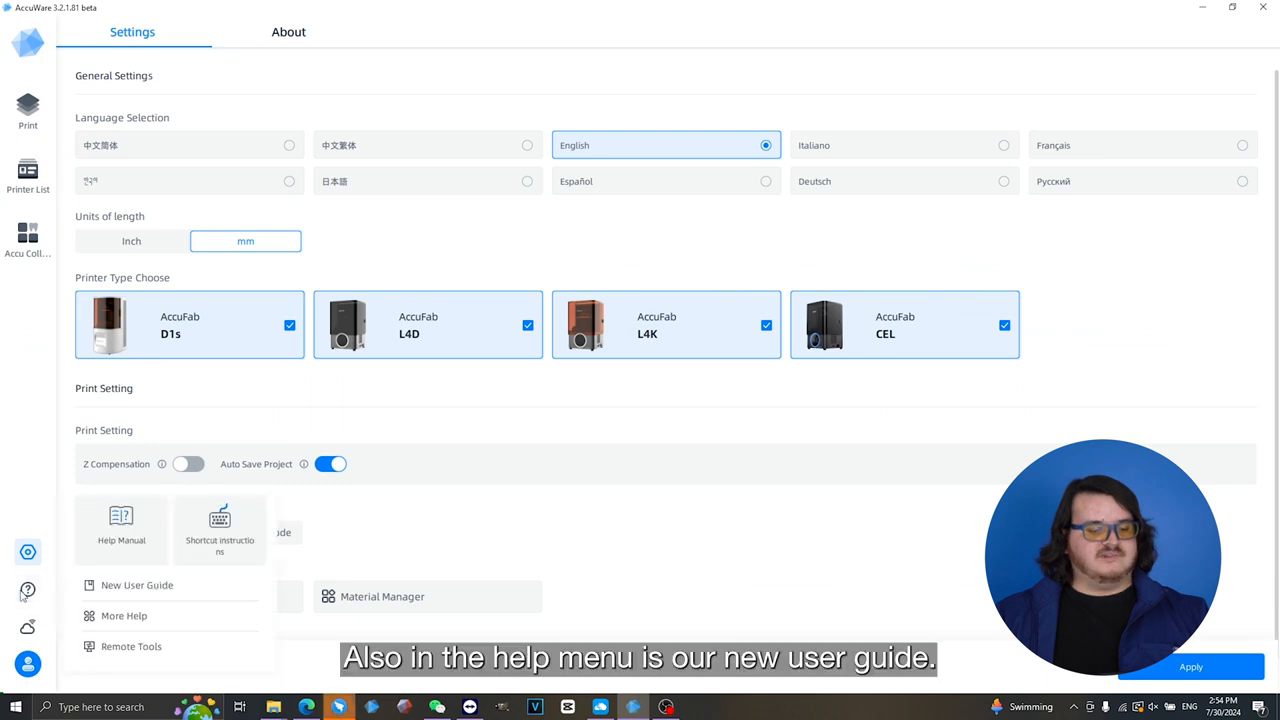
pyautogui.click(136, 586)
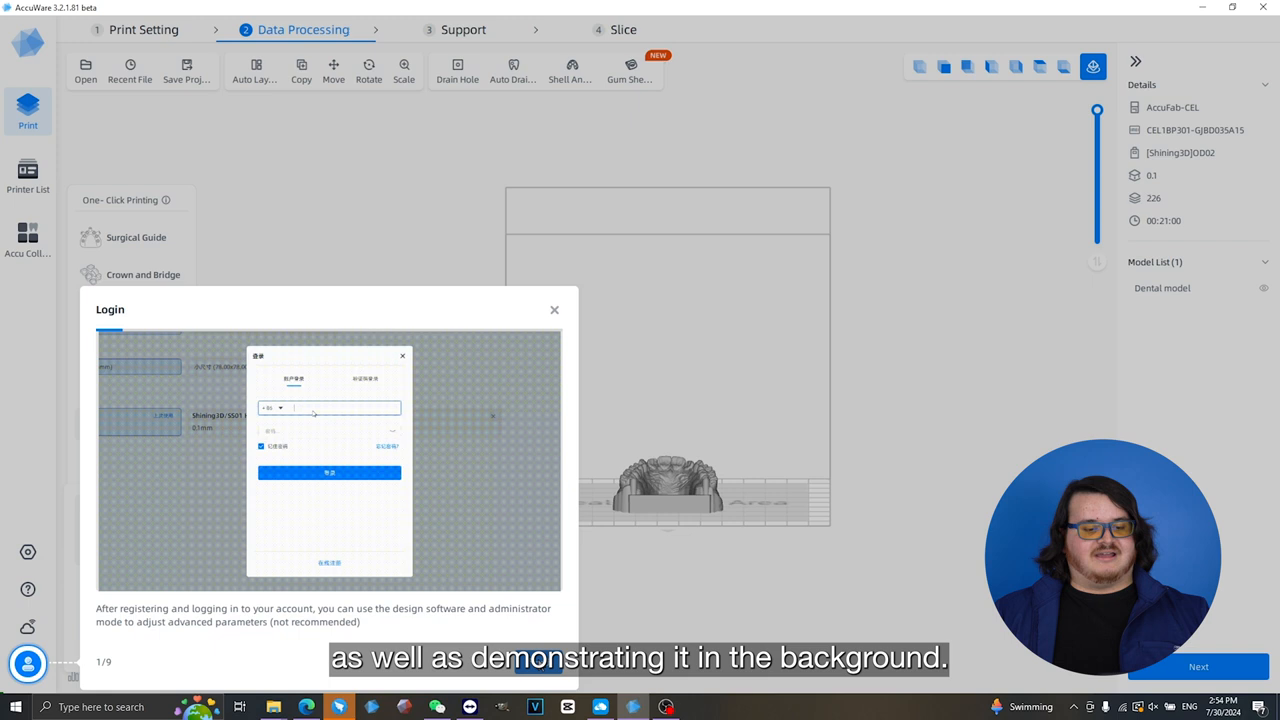
pyautogui.click(538, 666)
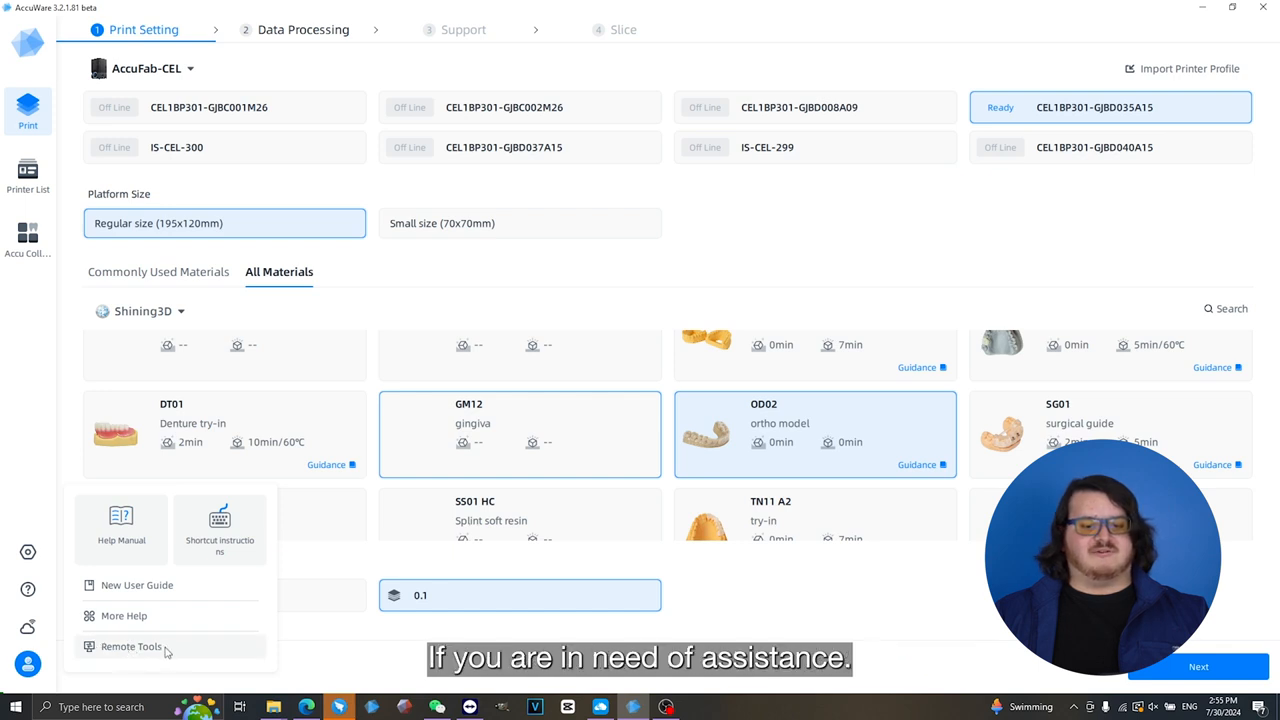
pyautogui.click(35, 385)
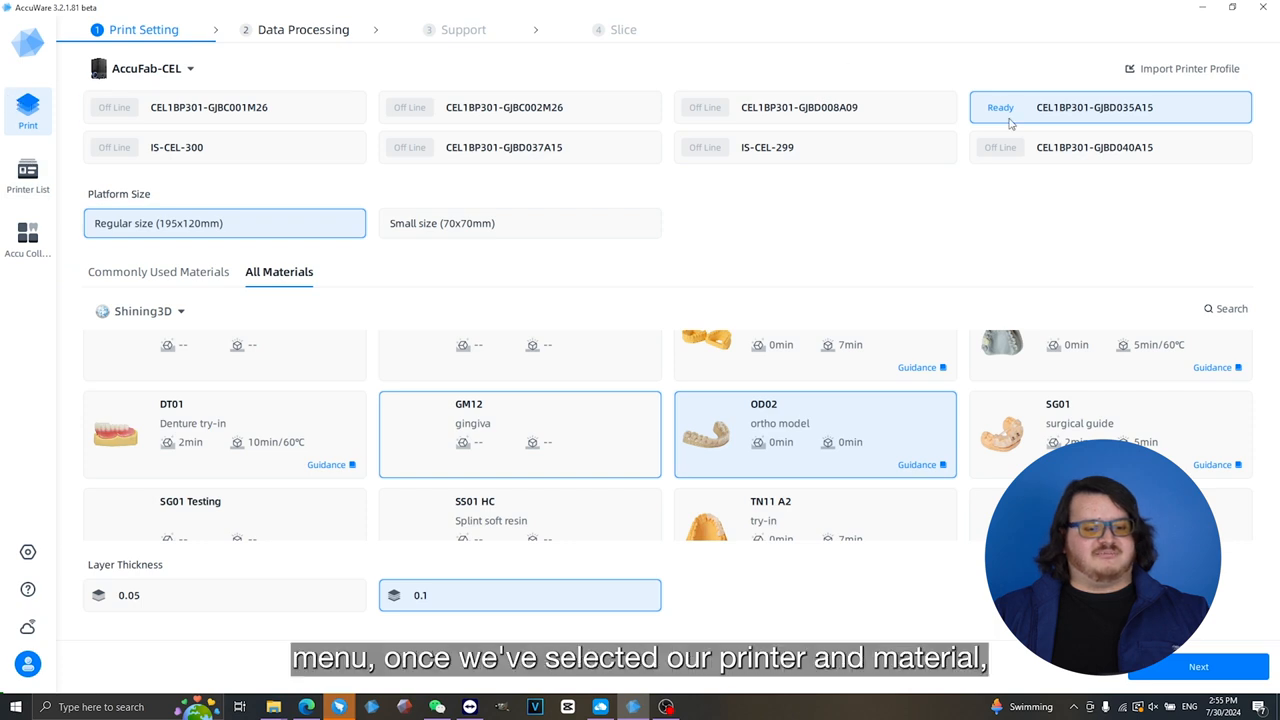
# - Proceed to data processing and open "10. orthodontic model (before treatment).stl" from the 11. Orthodontic Model folder
pyautogui.click(1190, 667)
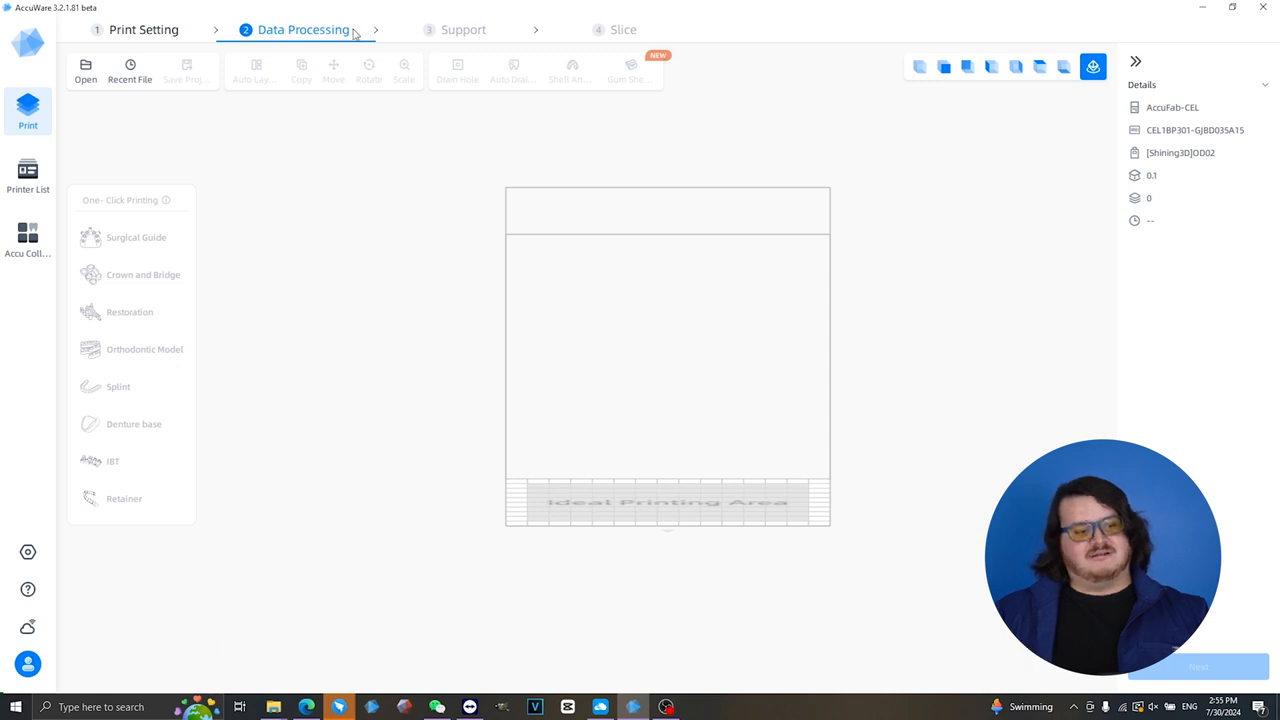
pyautogui.click(85, 70)
pyautogui.click(230, 122)
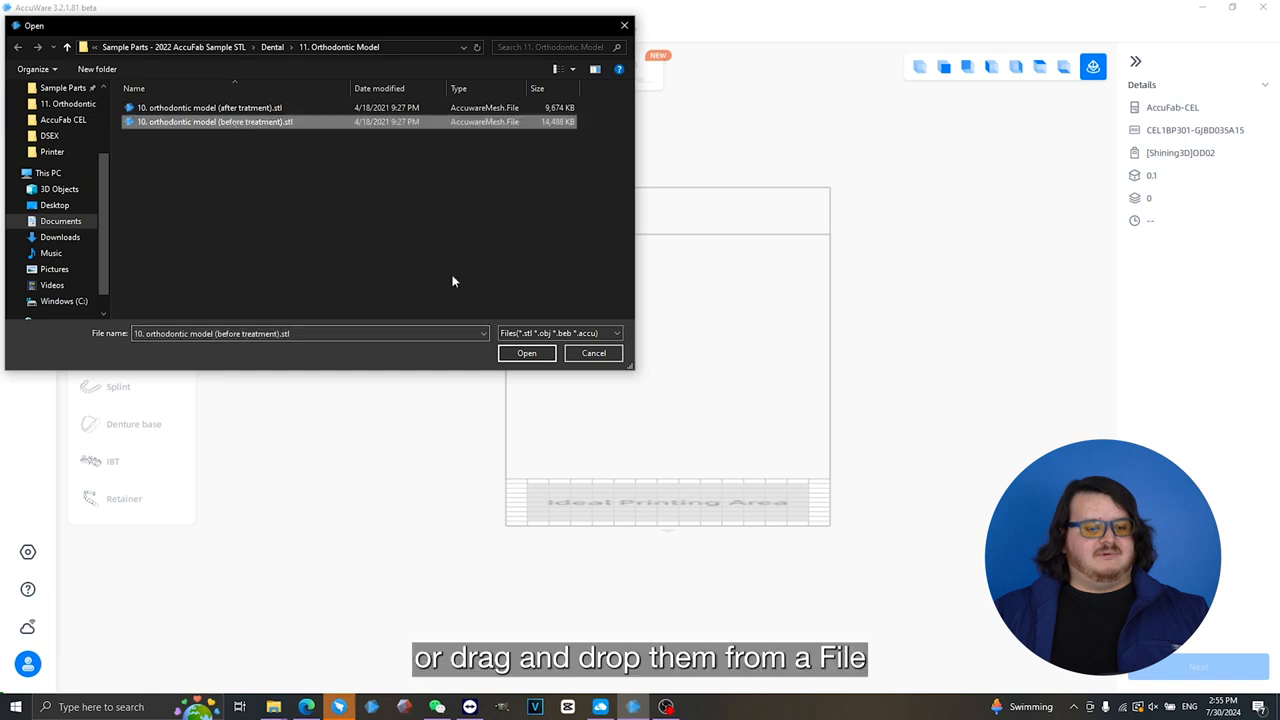
pyautogui.click(515, 352)
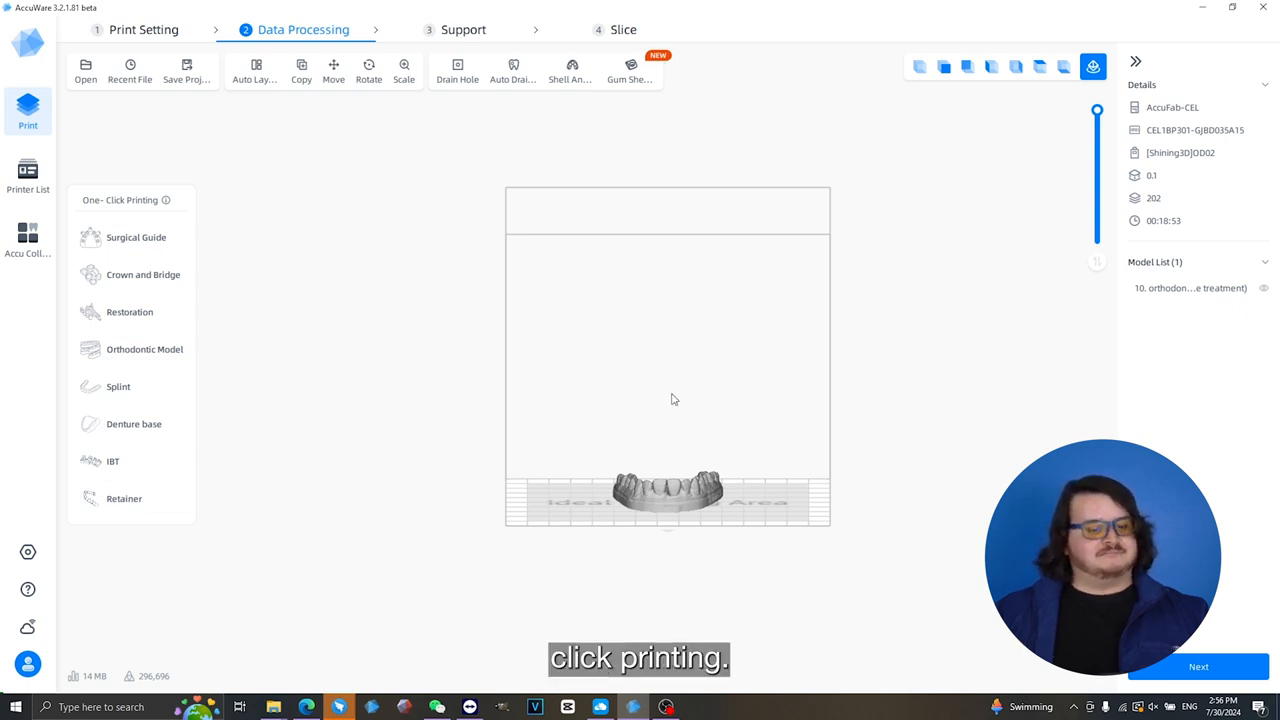
# - Copy and paste the orthodontic model repeatedly, selecting all copies each time, until eight models are on the platform
pyautogui.moveTo(838, 405); pyautogui.dragTo(966, 390)
pyautogui.moveTo(967, 390)
pyautogui.mouseDown(button='right')
pyautogui.moveTo(831, 399)
pyautogui.moveTo(824, 442)
pyautogui.mouseUp(button='right')
pyautogui.moveTo(489, 301); pyautogui.dragTo(969, 654)
pyautogui.hotkey('ctrl', 'c')
pyautogui.hotkey('ctrl', 'v')
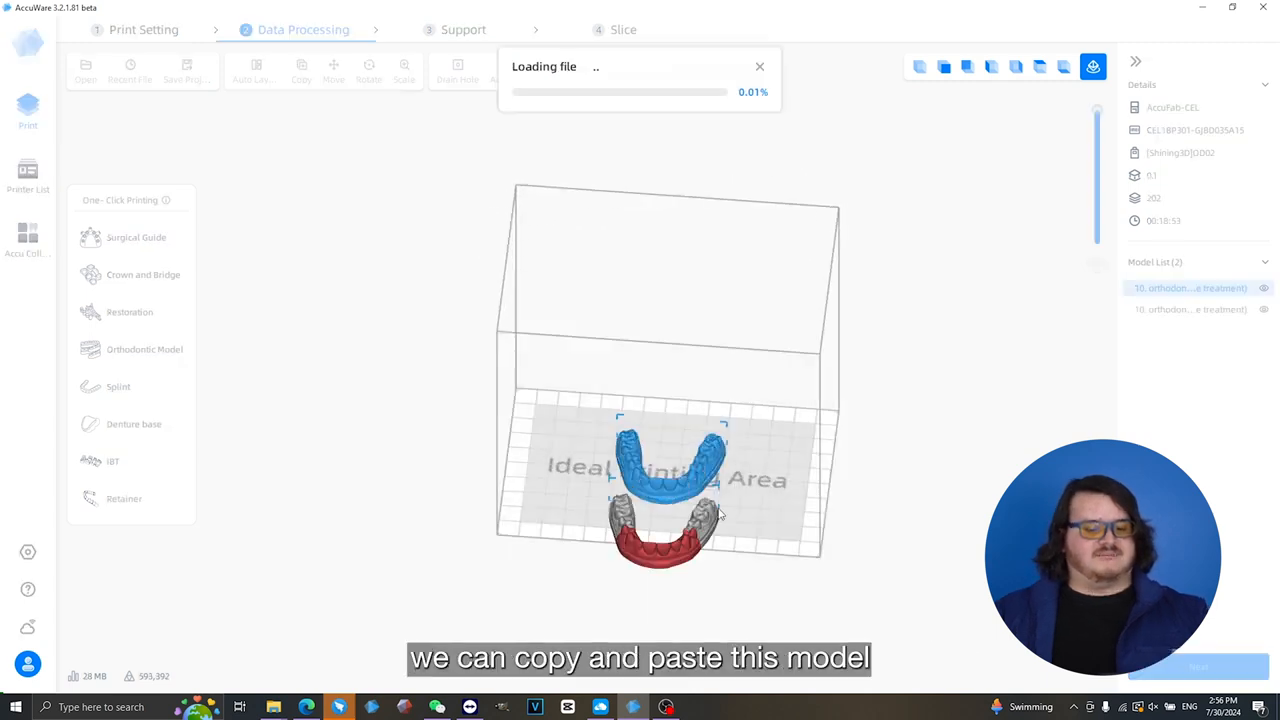
pyautogui.moveTo(540, 376); pyautogui.dragTo(811, 598)
pyautogui.hotkey('ctrl', 'c')
pyautogui.hotkey('ctrl', 'v')
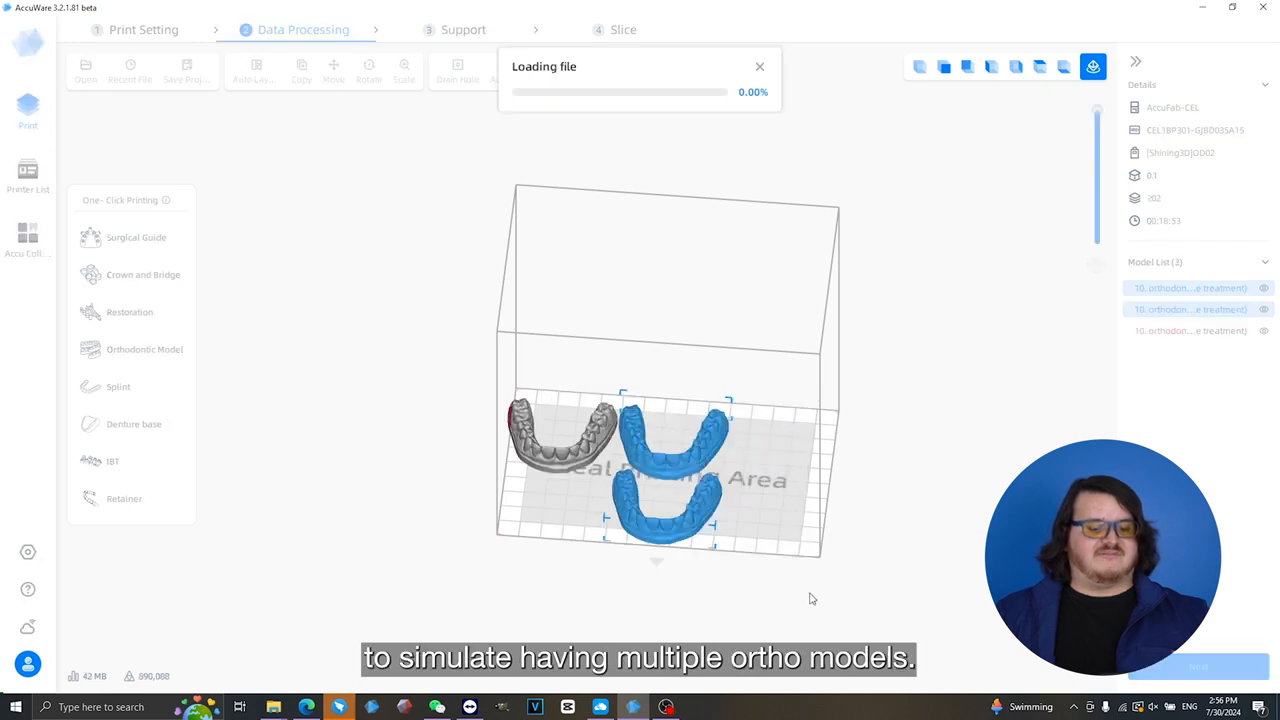
pyautogui.moveTo(469, 329); pyautogui.dragTo(933, 602)
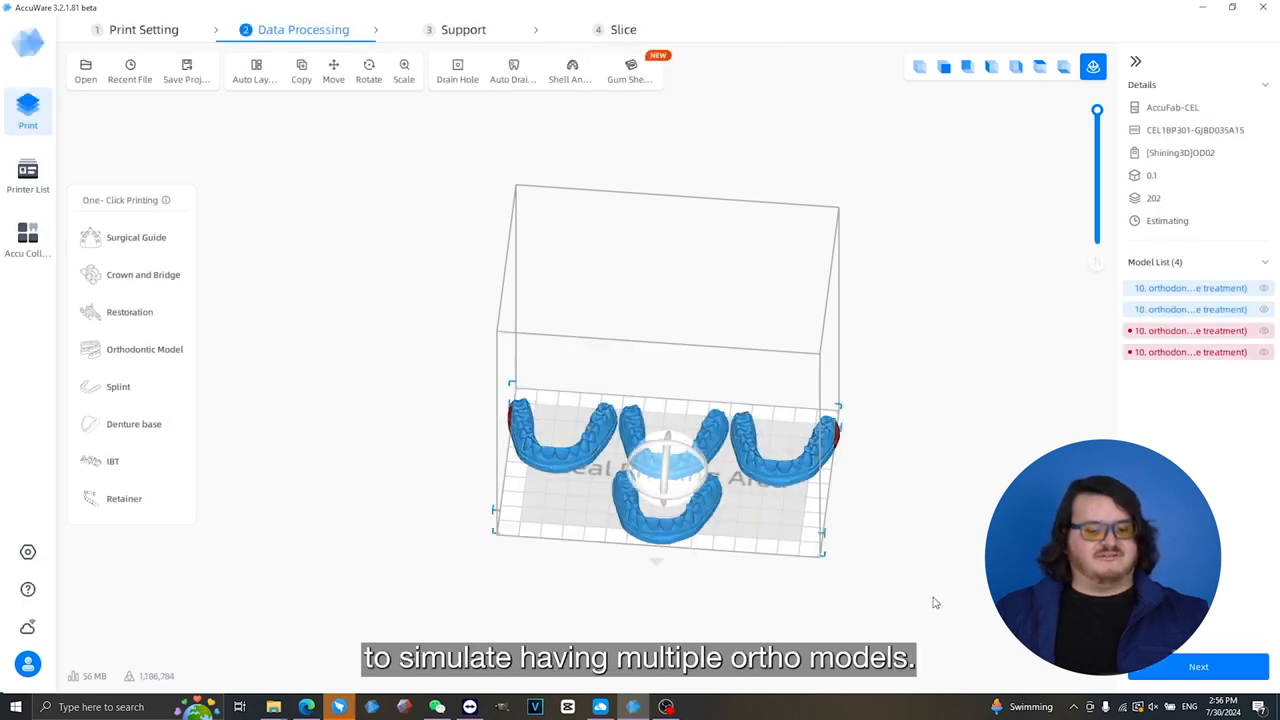
pyautogui.hotkey('ctrl', 'c')
pyautogui.hotkey('ctrl', 'v')
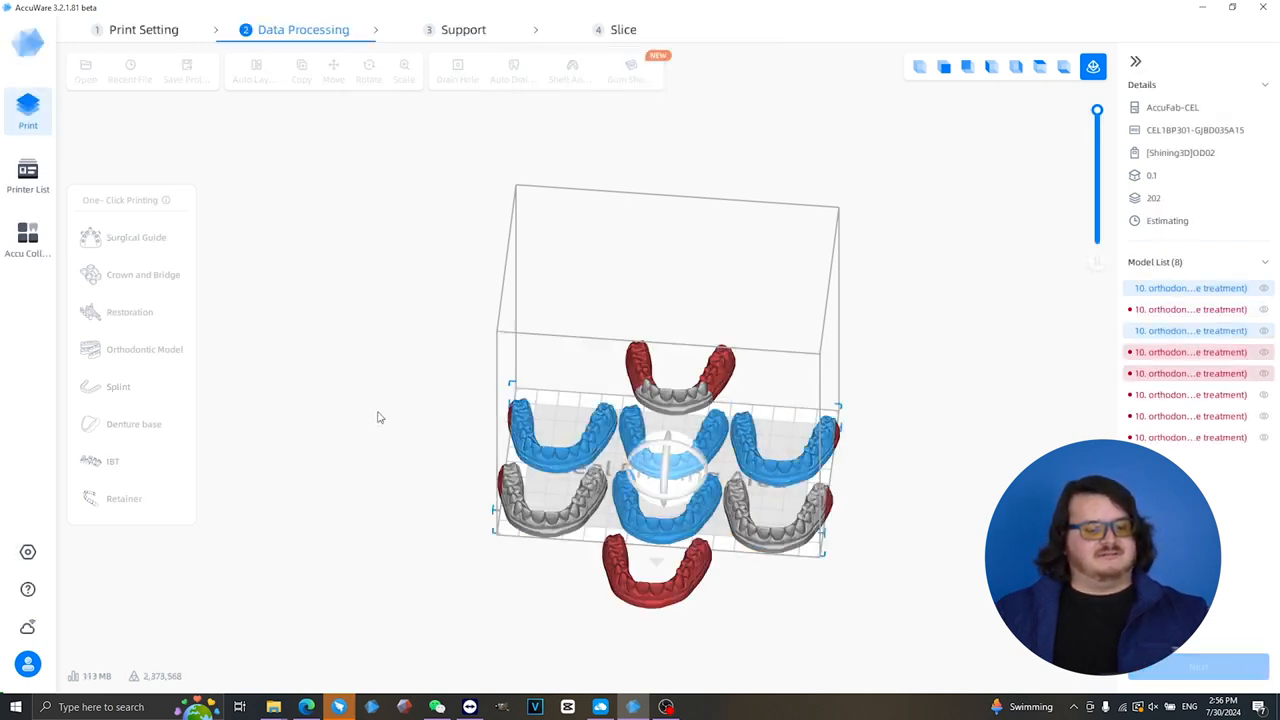
# - Run One-Click Printing for Orthodontic Model on all eight models and close the Generate Images dialog without printing
pyautogui.click(158, 357)
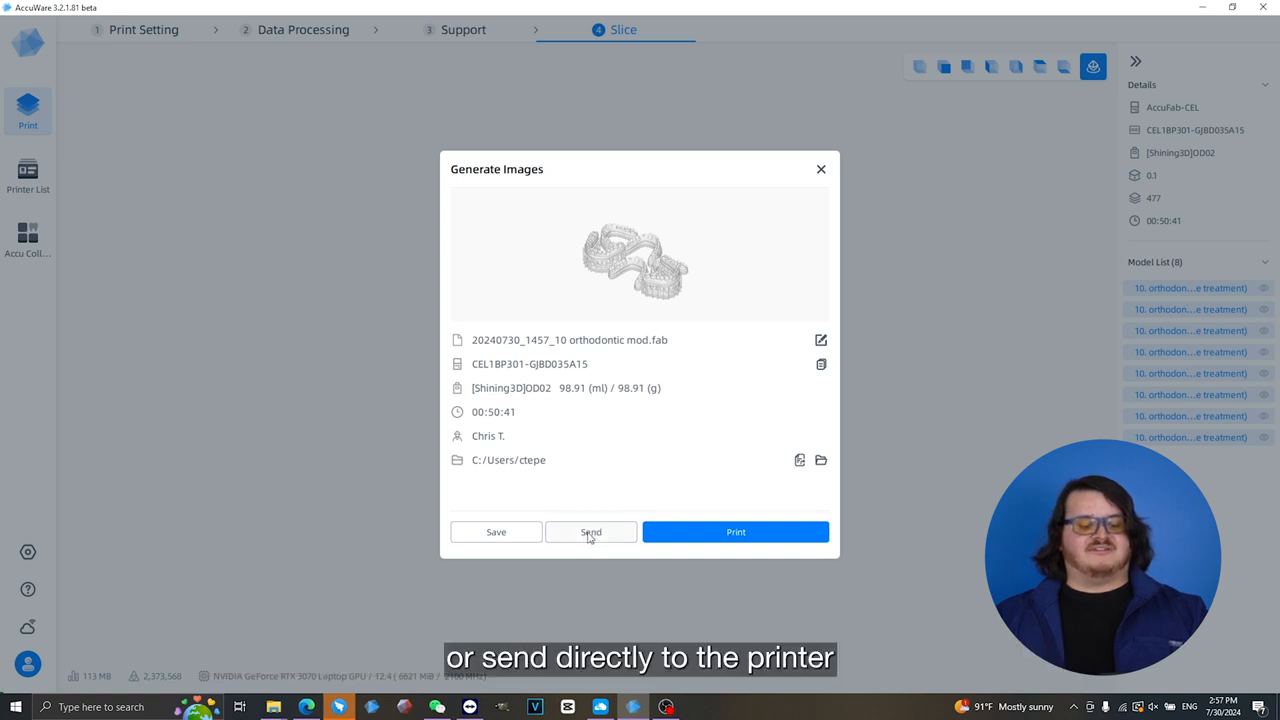
pyautogui.click(821, 171)
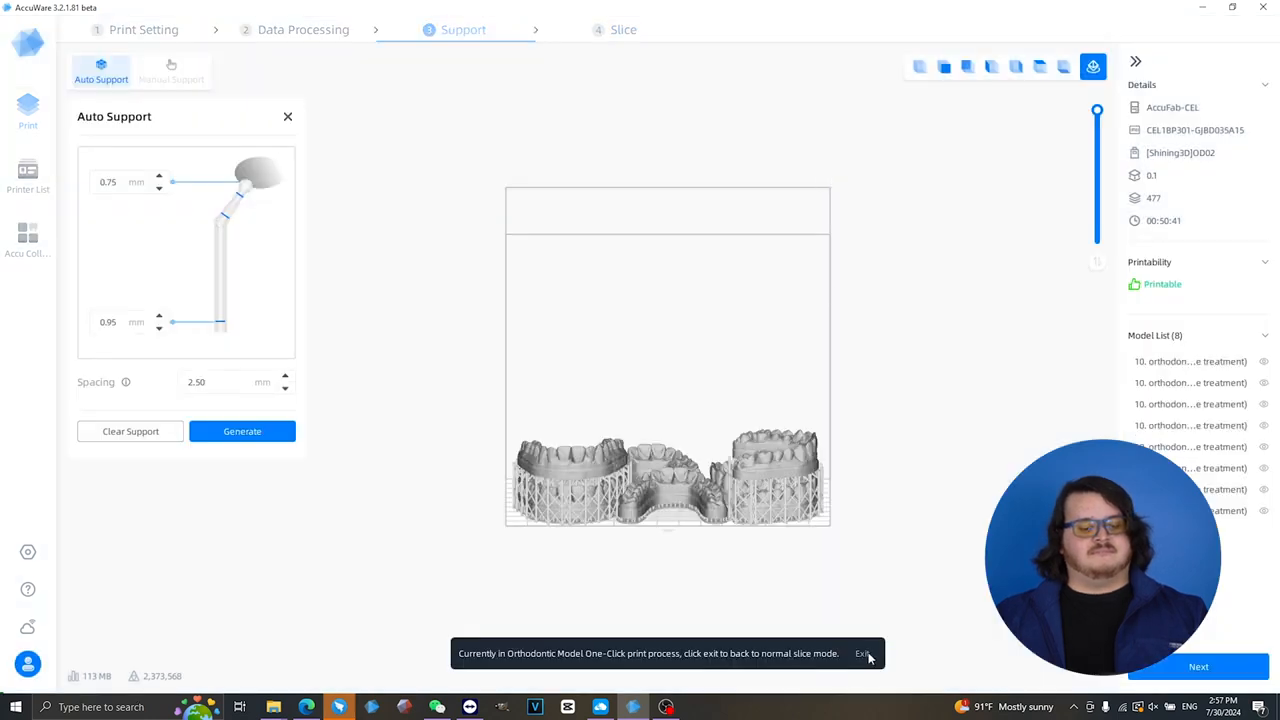
# - Examine the stacked orthodontic models and their generated supports up close from different angles
pyautogui.scroll(5, 798, 547)
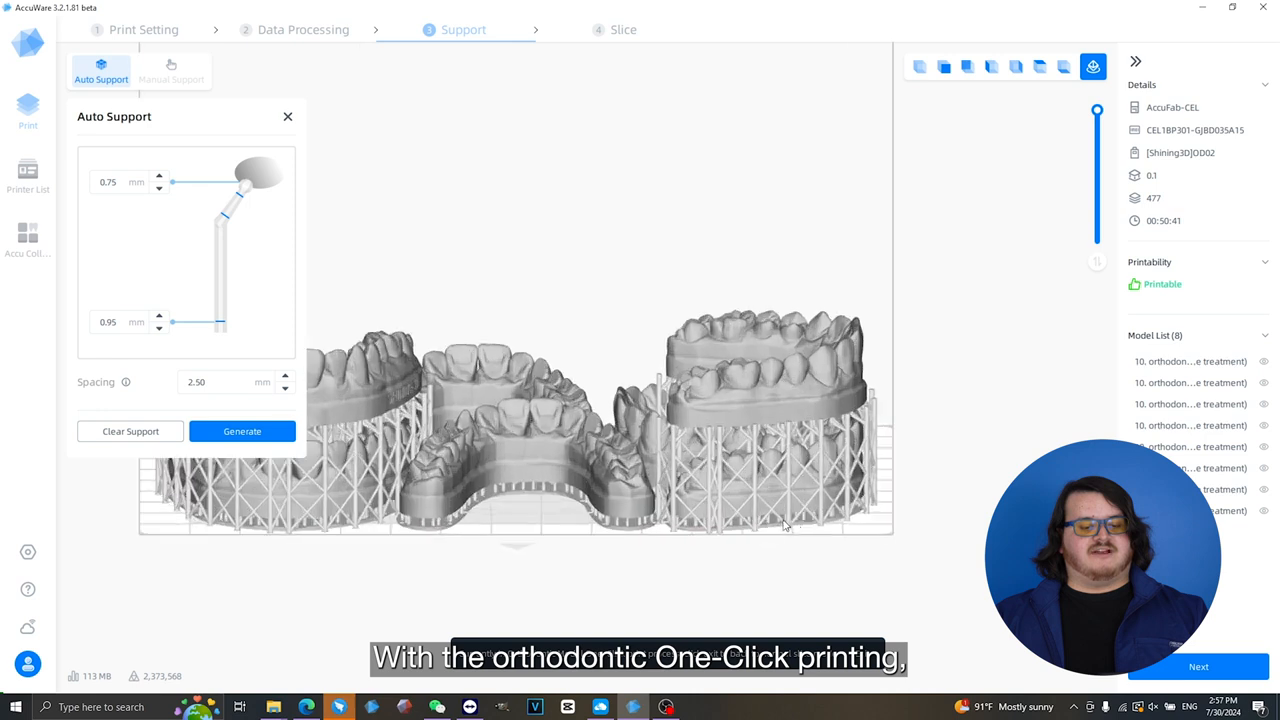
pyautogui.moveTo(867, 465)
pyautogui.mouseDown(button='right')
pyautogui.moveTo(710, 424)
pyautogui.moveTo(980, 443)
pyautogui.moveTo(862, 444)
pyautogui.mouseUp(button='right')
pyautogui.moveTo(677, 373); pyautogui.dragTo(886, 388, button='middle')
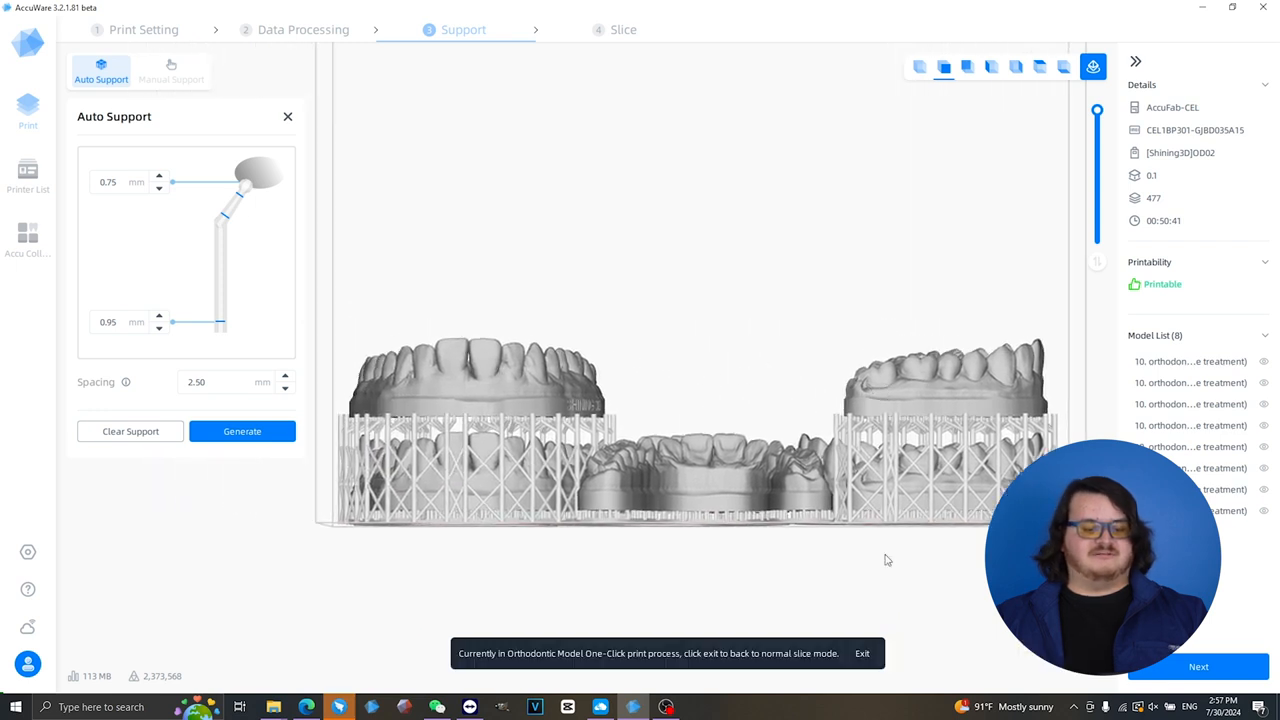
# - Exit the Orthodontic Model One-Click print process, clear the eight models from the platform, and return to data processing
pyautogui.click(863, 654)
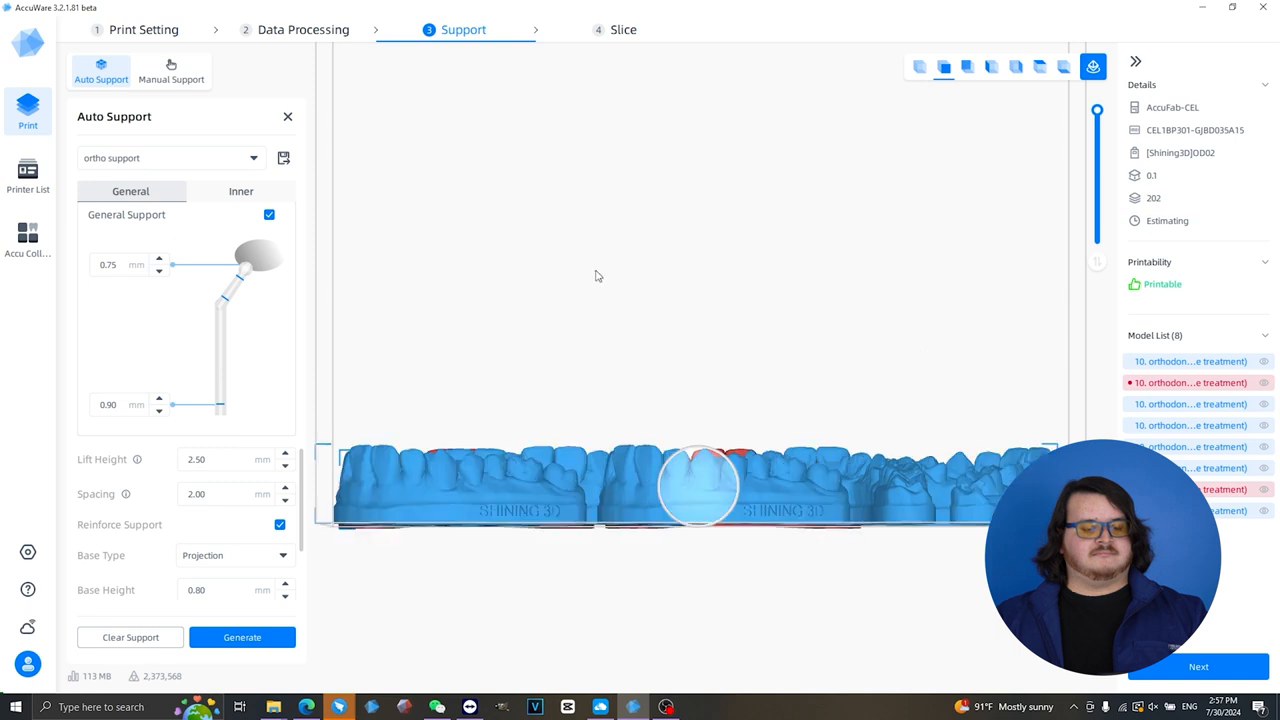
pyautogui.scroll(-3, 605, 264)
pyautogui.moveTo(567, 247); pyautogui.dragTo(525, 318, button='right')
pyautogui.click(525, 318)
pyautogui.moveTo(436, 66); pyautogui.dragTo(976, 542)
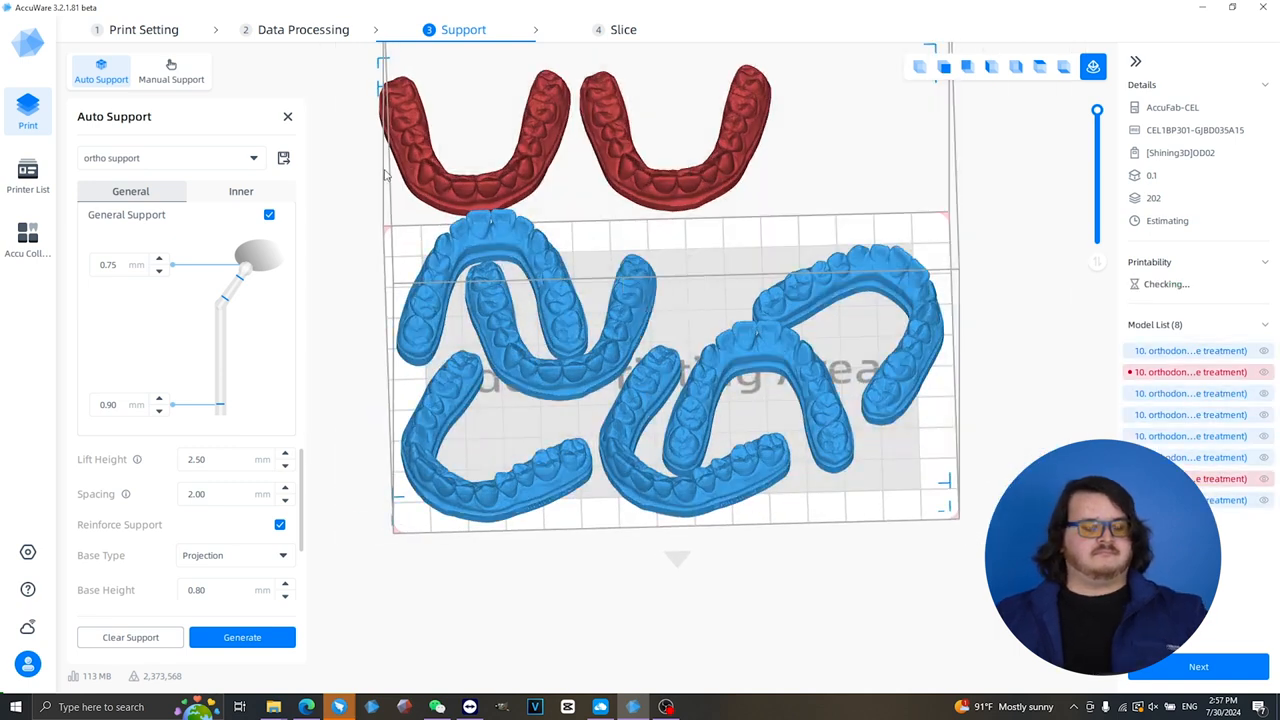
pyautogui.click(302, 34)
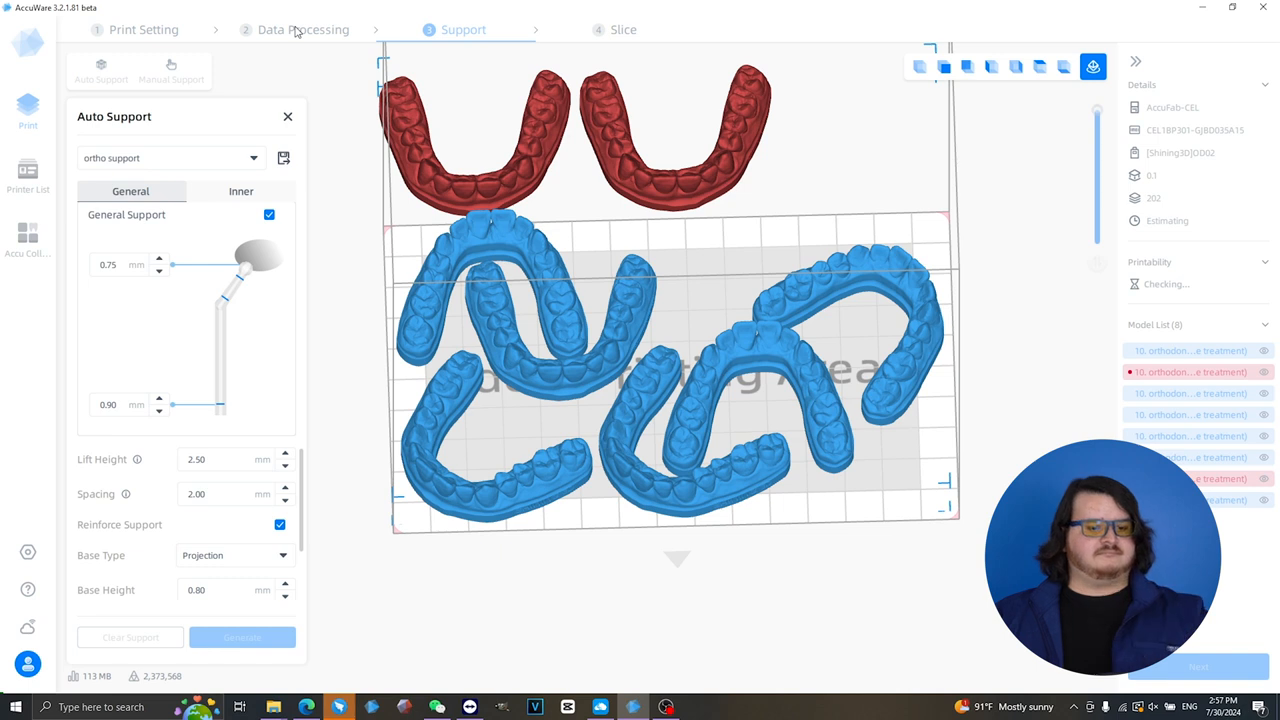
# - Open "10. orthodontic model (before treatment).stl" from the 11. Orthodontic Model folder for manual preparation
pyautogui.click(84, 72)
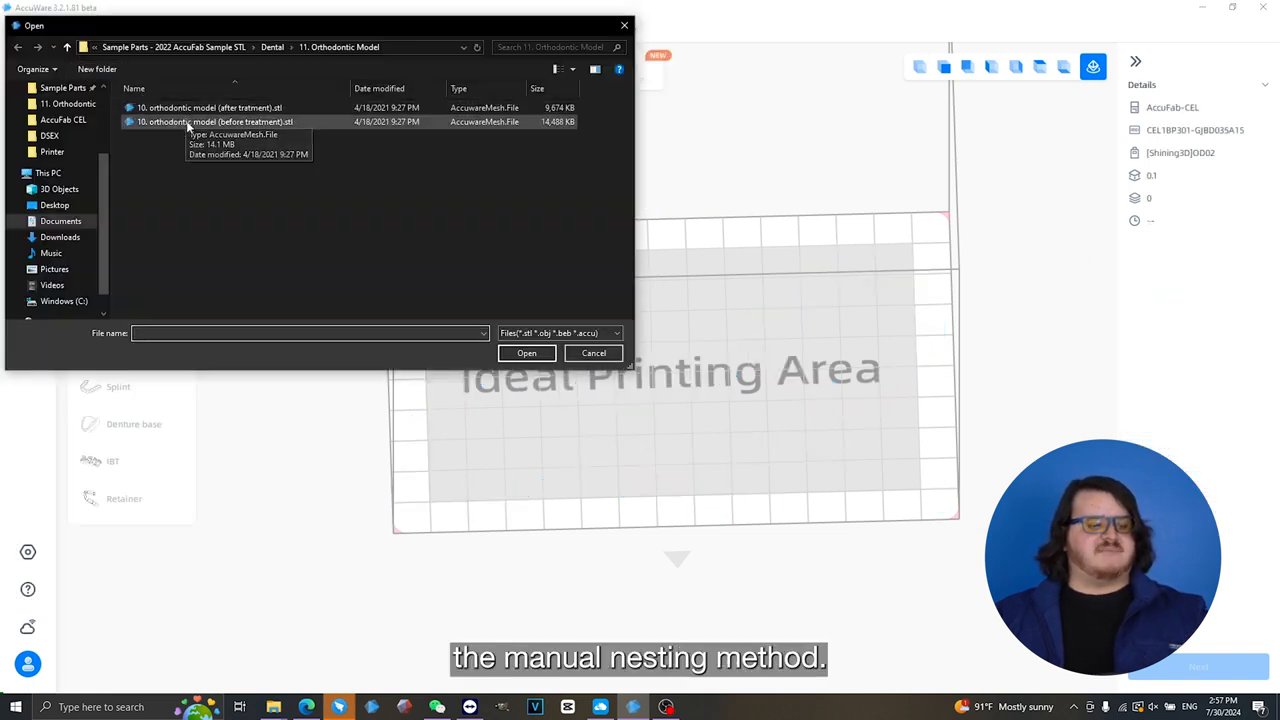
pyautogui.click(188, 123)
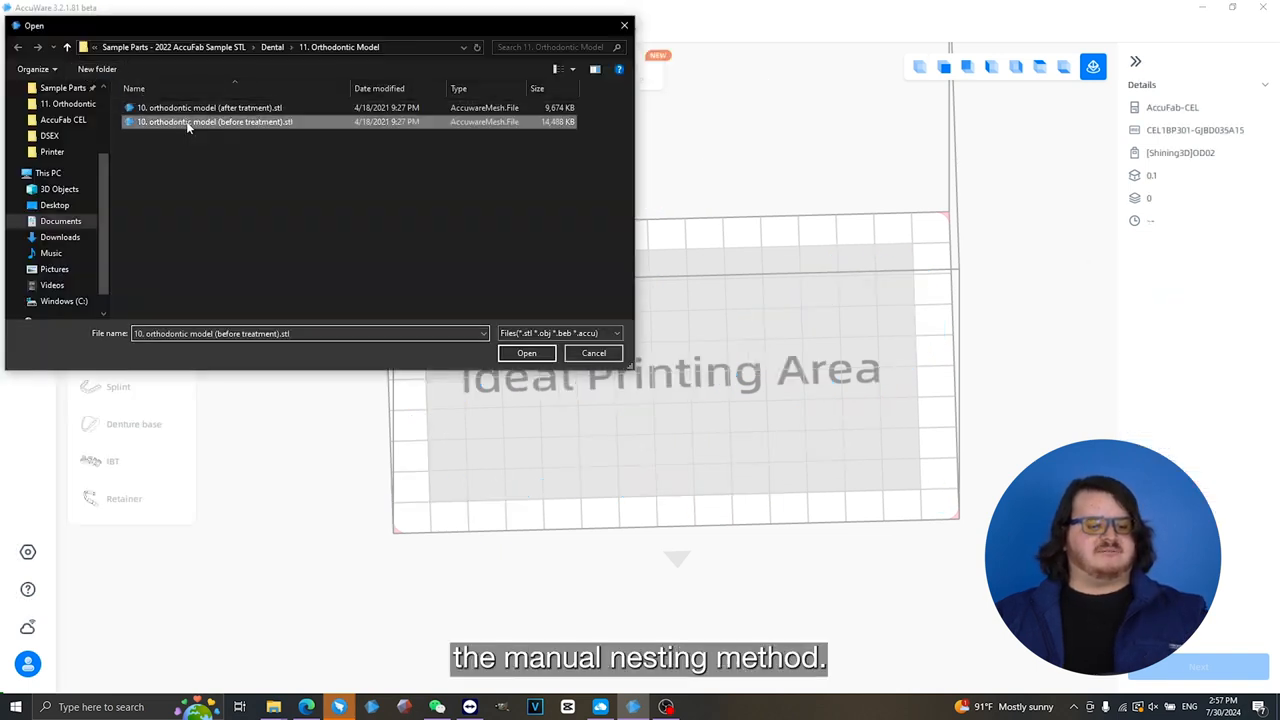
pyautogui.click(524, 354)
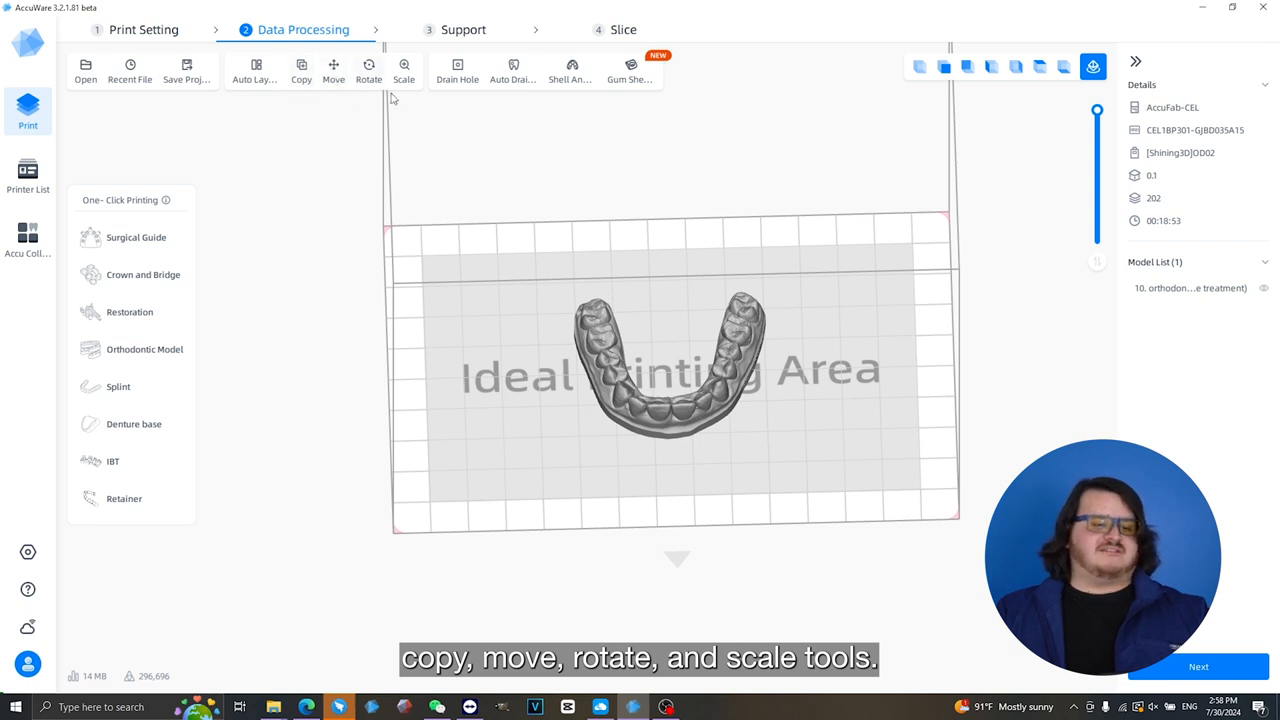
# - Rotate the orthodontic model freehand so its teeth point down and its base faces up at a tilt
pyautogui.click(334, 70)
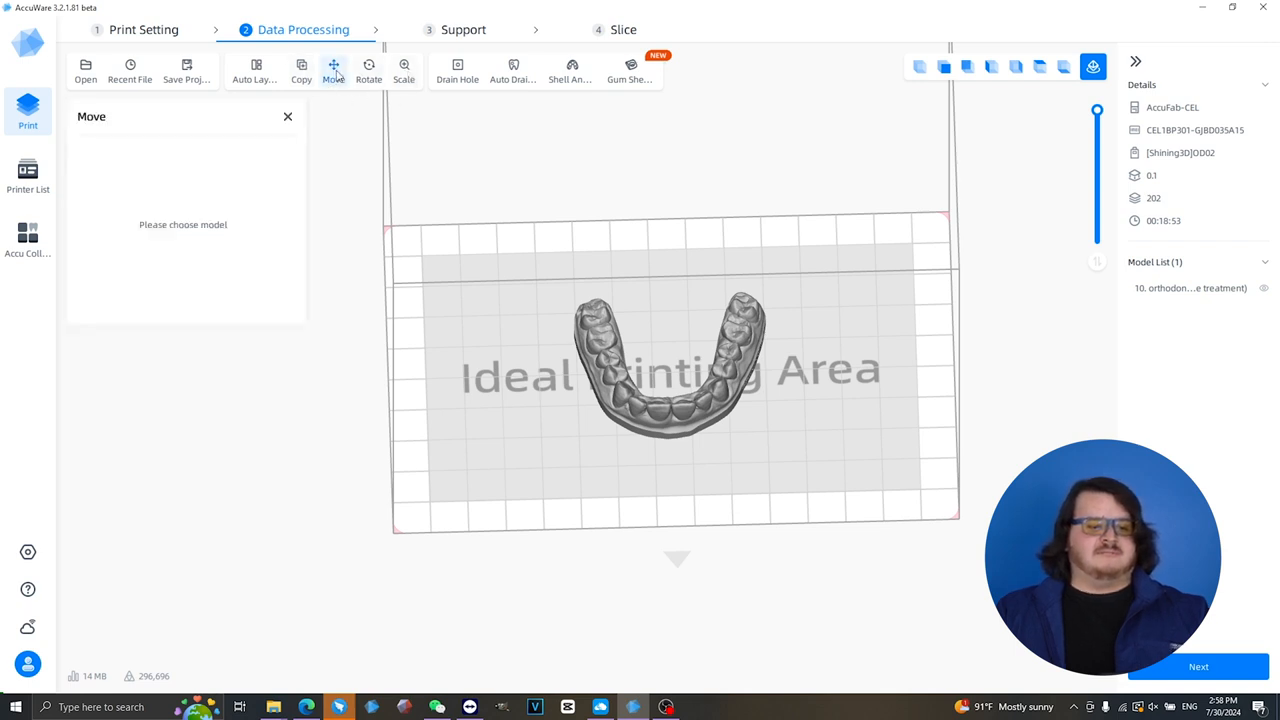
pyautogui.click(369, 70)
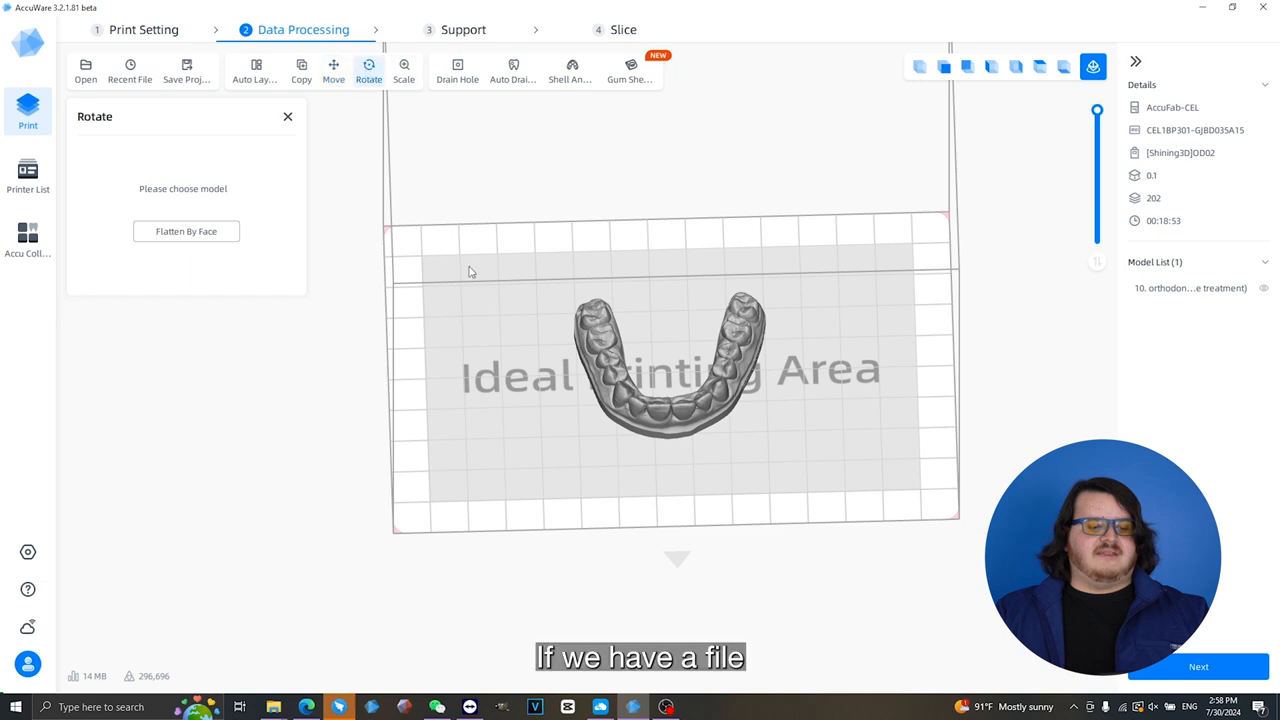
pyautogui.click(661, 407)
pyautogui.moveTo(631, 471); pyautogui.dragTo(620, 405, button='right')
pyautogui.click(636, 399)
pyautogui.click(640, 428)
pyautogui.moveTo(660, 402); pyautogui.dragTo(594, 427)
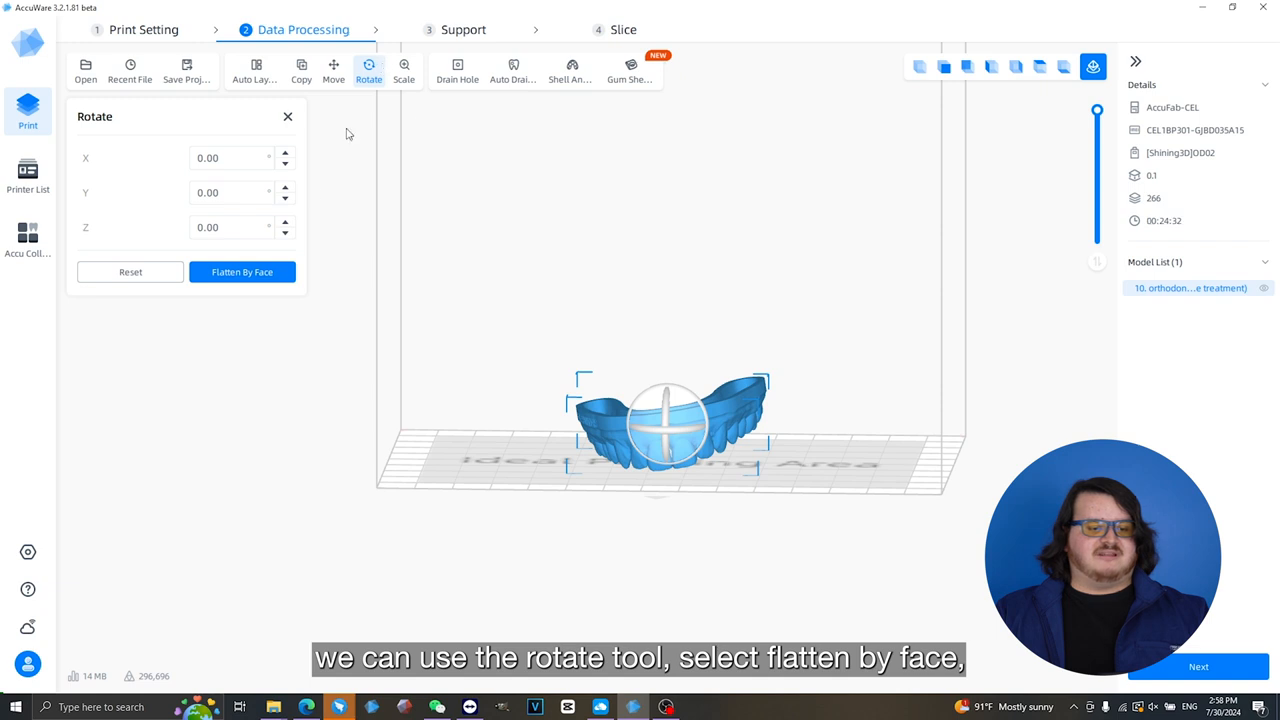
# - Use Flatten By Face on the underside of the model's base to lay it flat on the platform
pyautogui.click(246, 271)
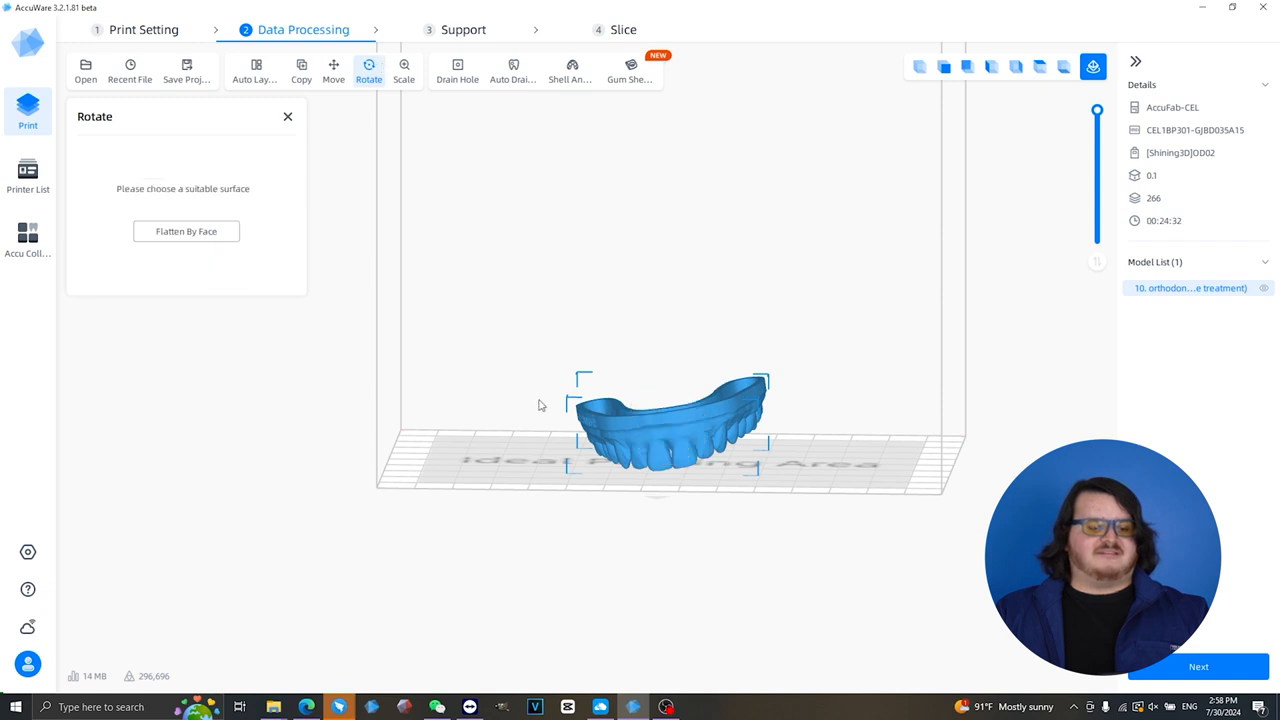
pyautogui.scroll(3, 600, 410)
pyautogui.moveTo(624, 413)
pyautogui.mouseDown(button='right')
pyautogui.moveTo(645, 416)
pyautogui.moveTo(645, 404)
pyautogui.mouseUp(button='right')
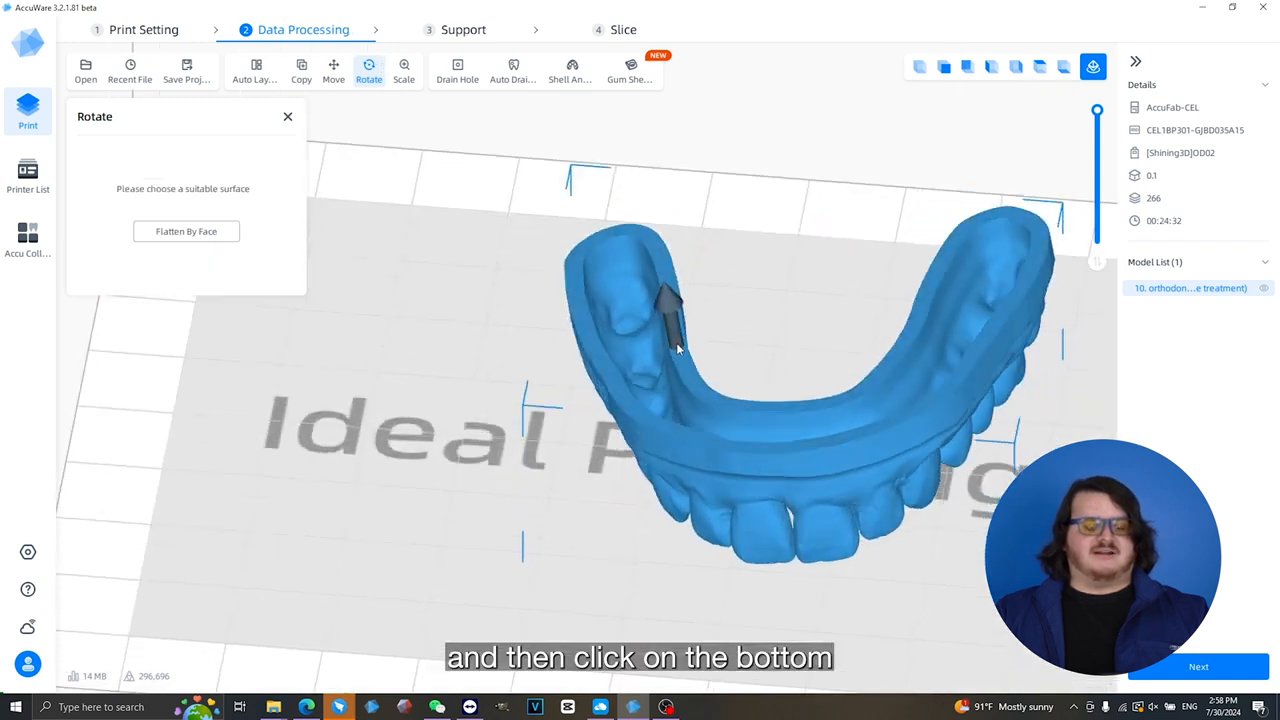
pyautogui.click(676, 339)
pyautogui.moveTo(860, 310); pyautogui.dragTo(752, 437, button='right')
pyautogui.click(752, 437)
pyautogui.moveTo(724, 414); pyautogui.dragTo(734, 506, button='middle')
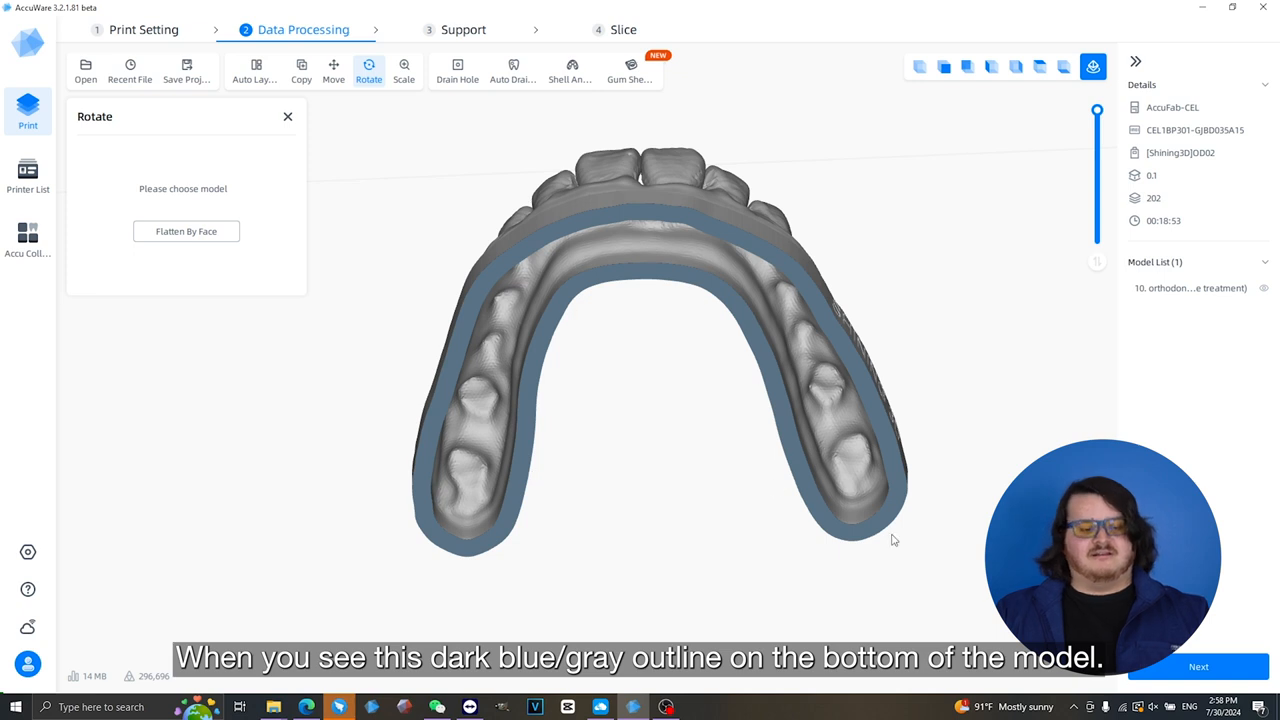
pyautogui.moveTo(645, 338); pyautogui.dragTo(645, 399, button='right')
pyautogui.moveTo(608, 338); pyautogui.dragTo(614, 260, button='middle')
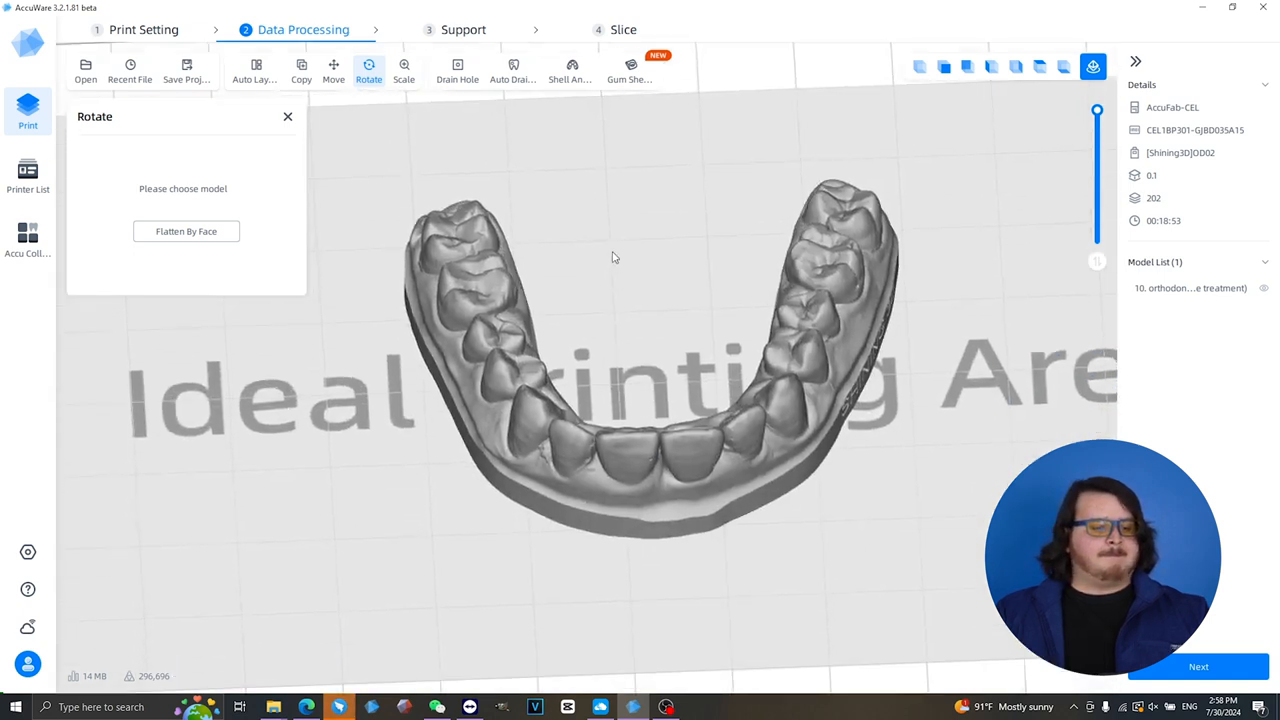
pyautogui.scroll(-1, 545, 206)
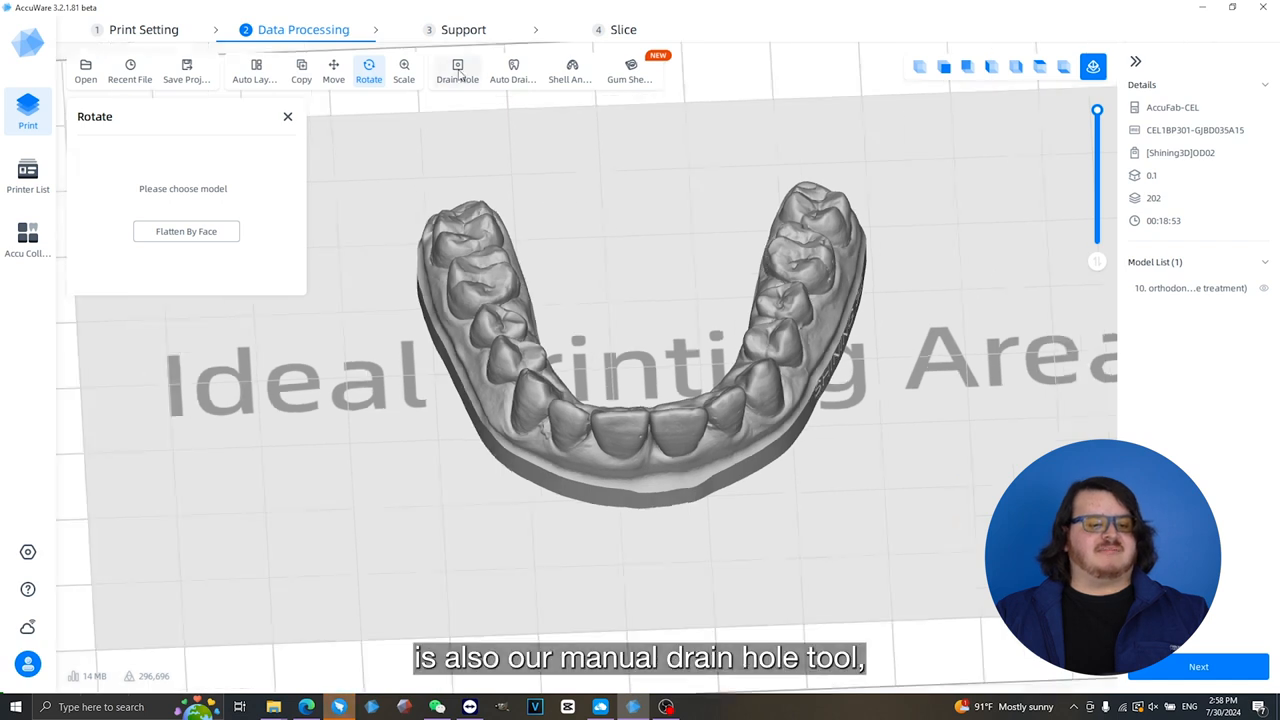
# - Add a 3.00 mm drain hole to the outer side of the model's base, and reset it
pyautogui.click(457, 70)
pyautogui.moveTo(511, 430); pyautogui.dragTo(583, 365, button='right')
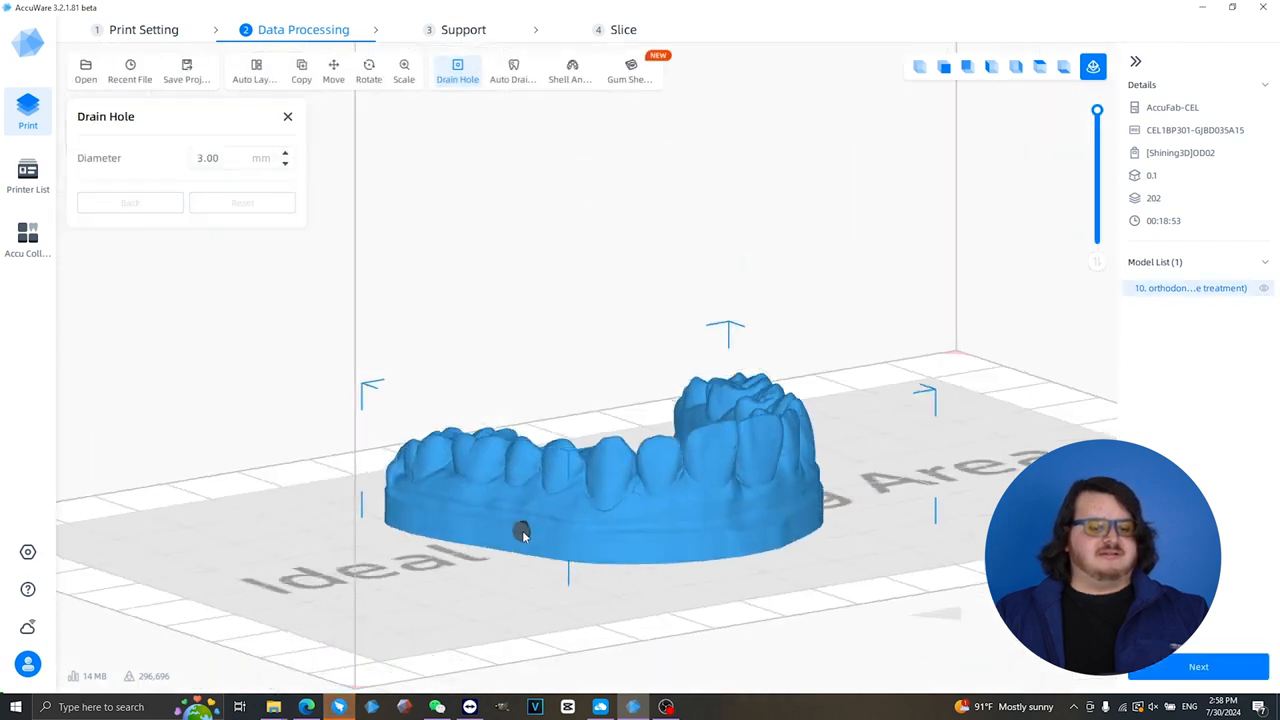
pyautogui.click(525, 536)
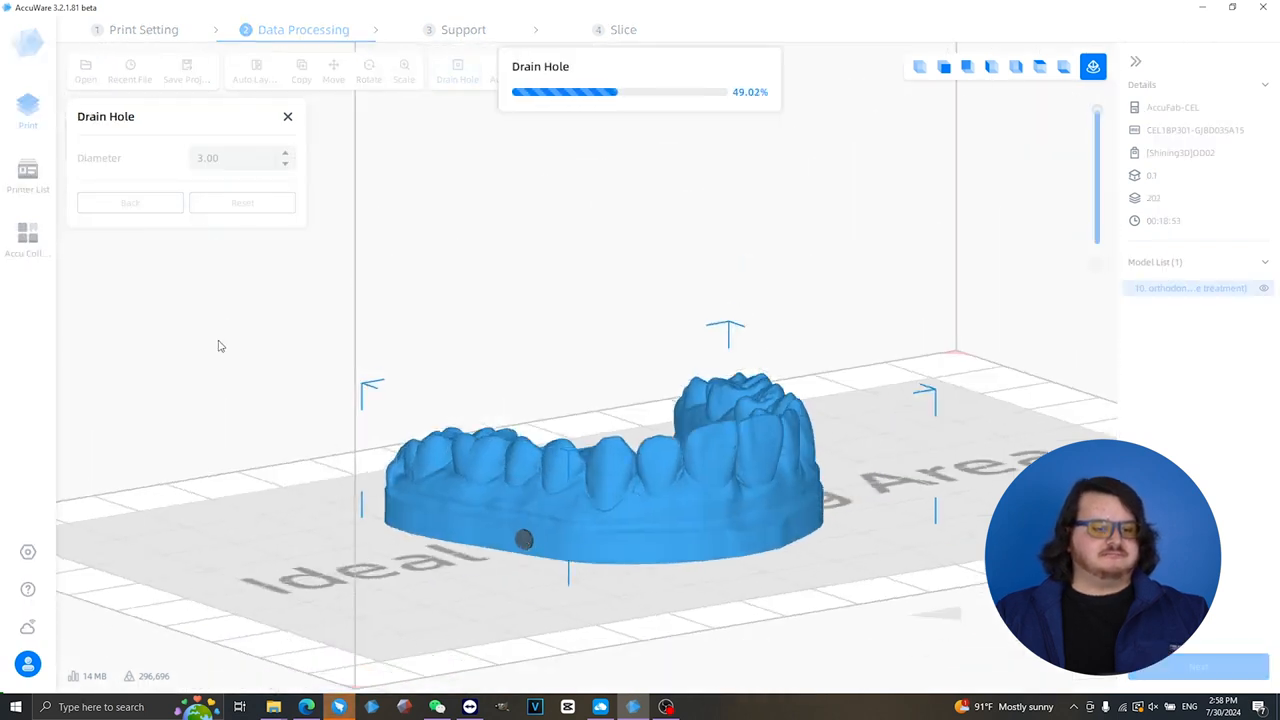
pyautogui.click(255, 209)
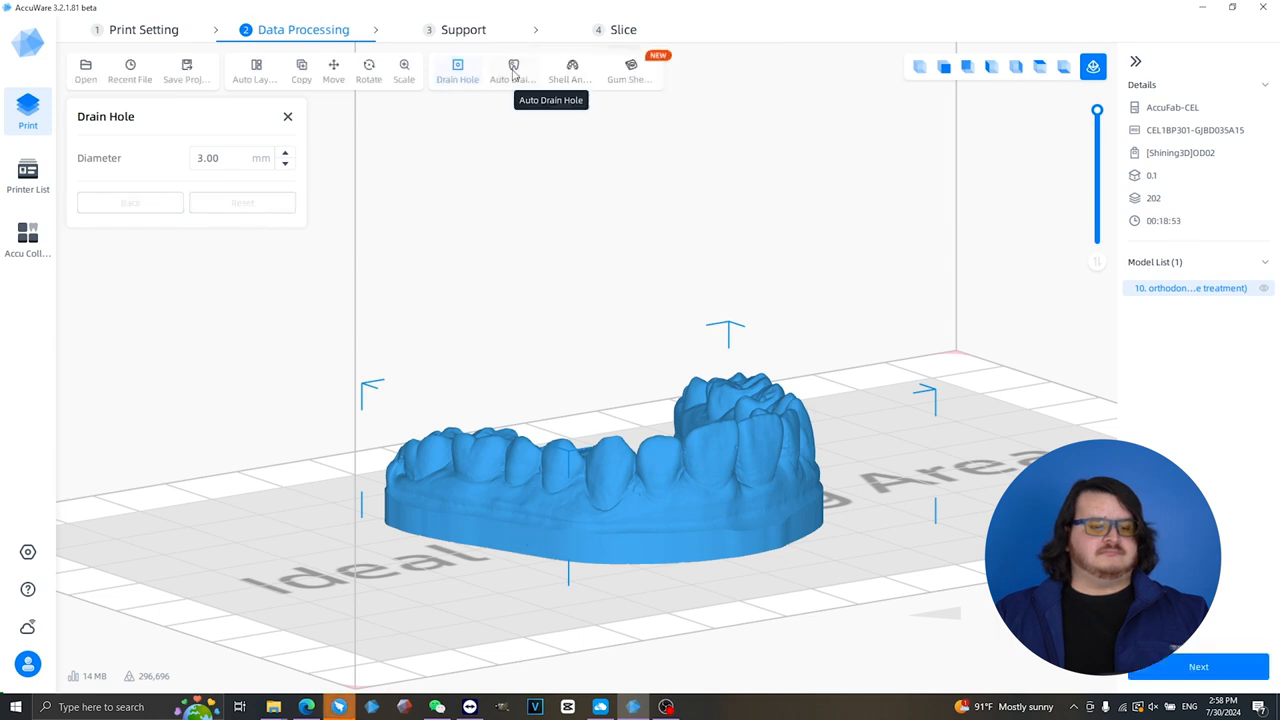
# - Generate a shell and honeycomb with 8.00 mm diameter, 1.50 mm honeycomb thickness and 2.00 mm shell thickness, and view the model from above
pyautogui.click(569, 72)
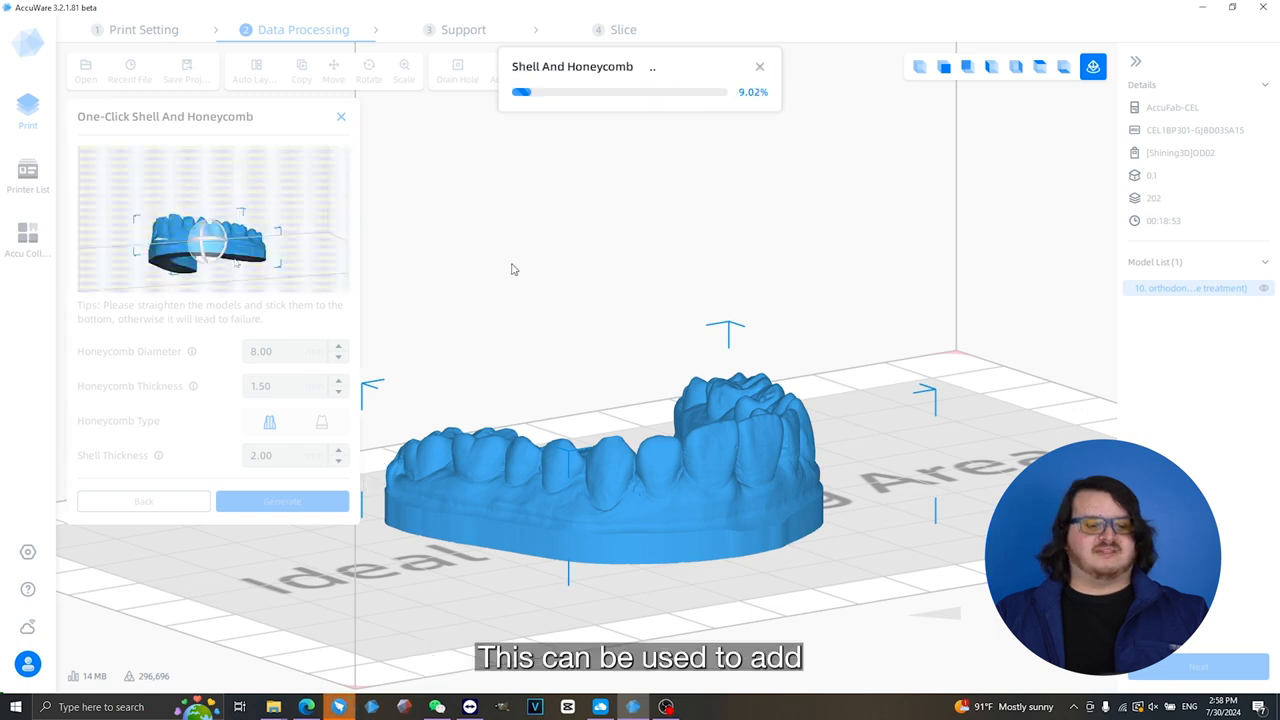
pyautogui.moveTo(651, 341); pyautogui.dragTo(575, 300, button='right')
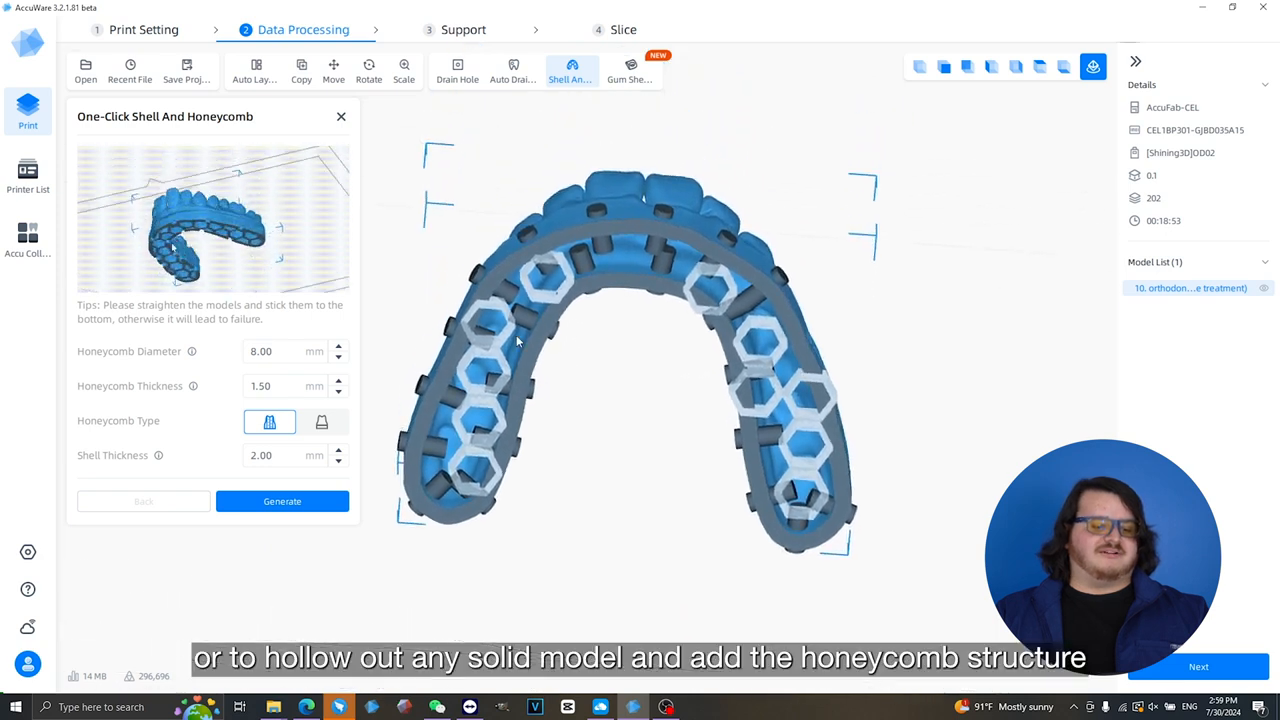
pyautogui.click(282, 507)
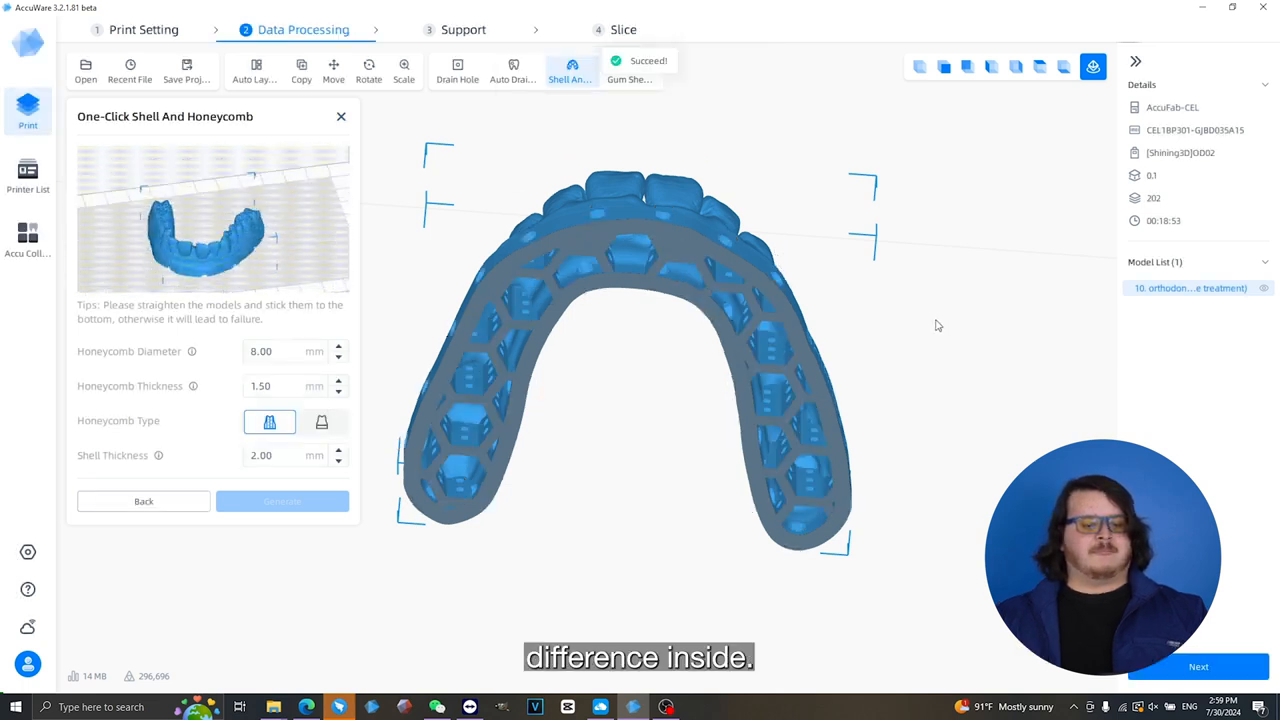
pyautogui.moveTo(934, 323); pyautogui.dragTo(921, 466)
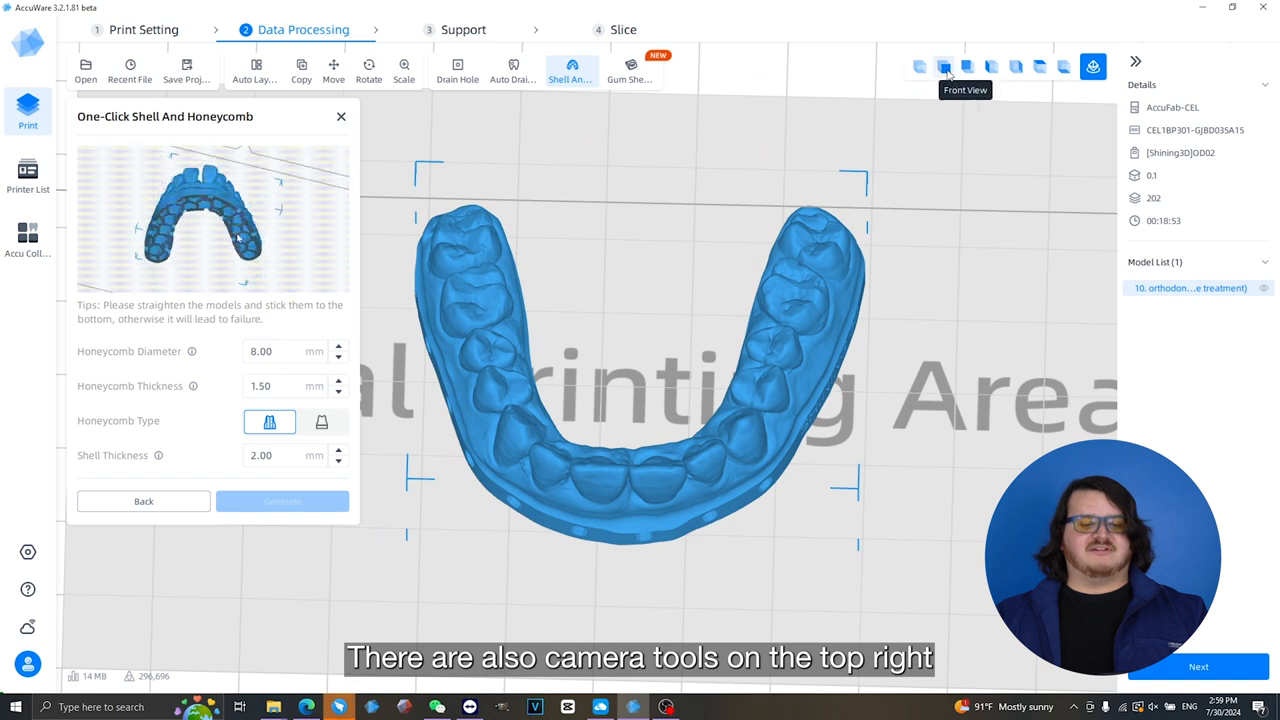
pyautogui.click(1040, 66)
pyautogui.moveTo(813, 280); pyautogui.dragTo(911, 286, button='middle')
pyautogui.moveTo(850, 496); pyautogui.dragTo(863, 466, button='right')
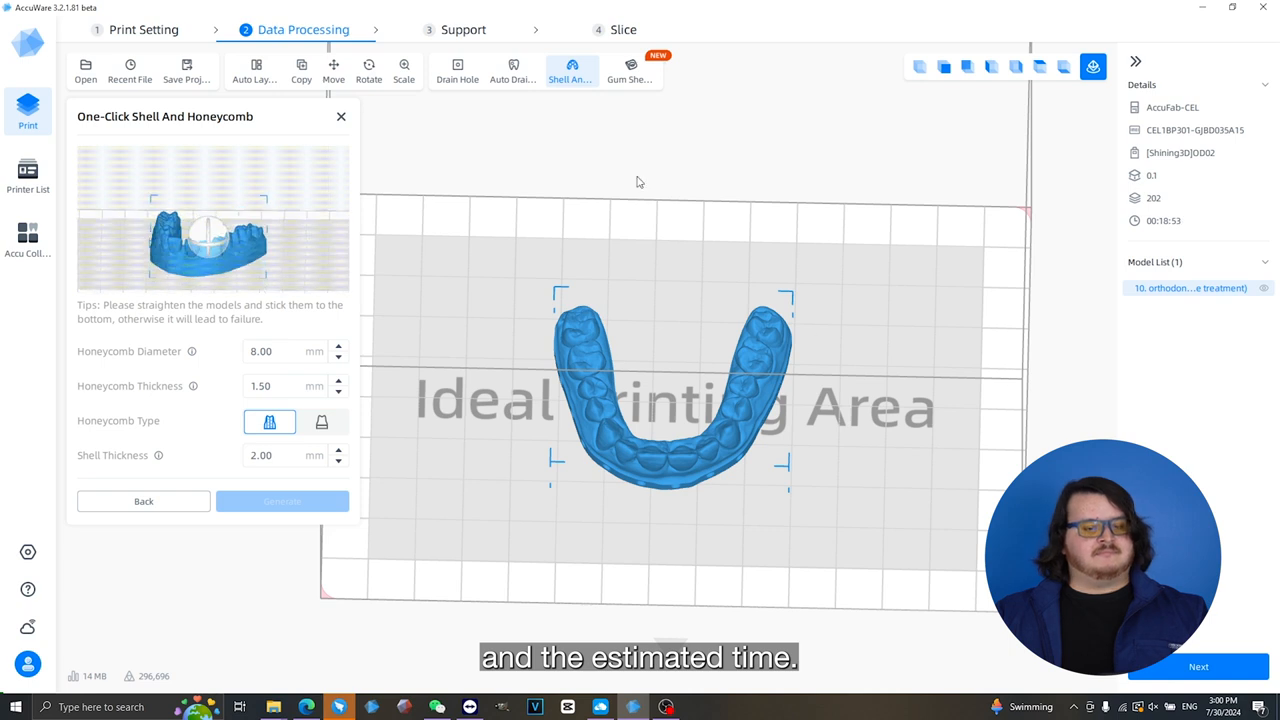
# - Proceed to the support stage and generate automatic supports using the ortho support preset with 2.50 mm lift height and 2.00 mm spacing
pyautogui.click(1195, 668)
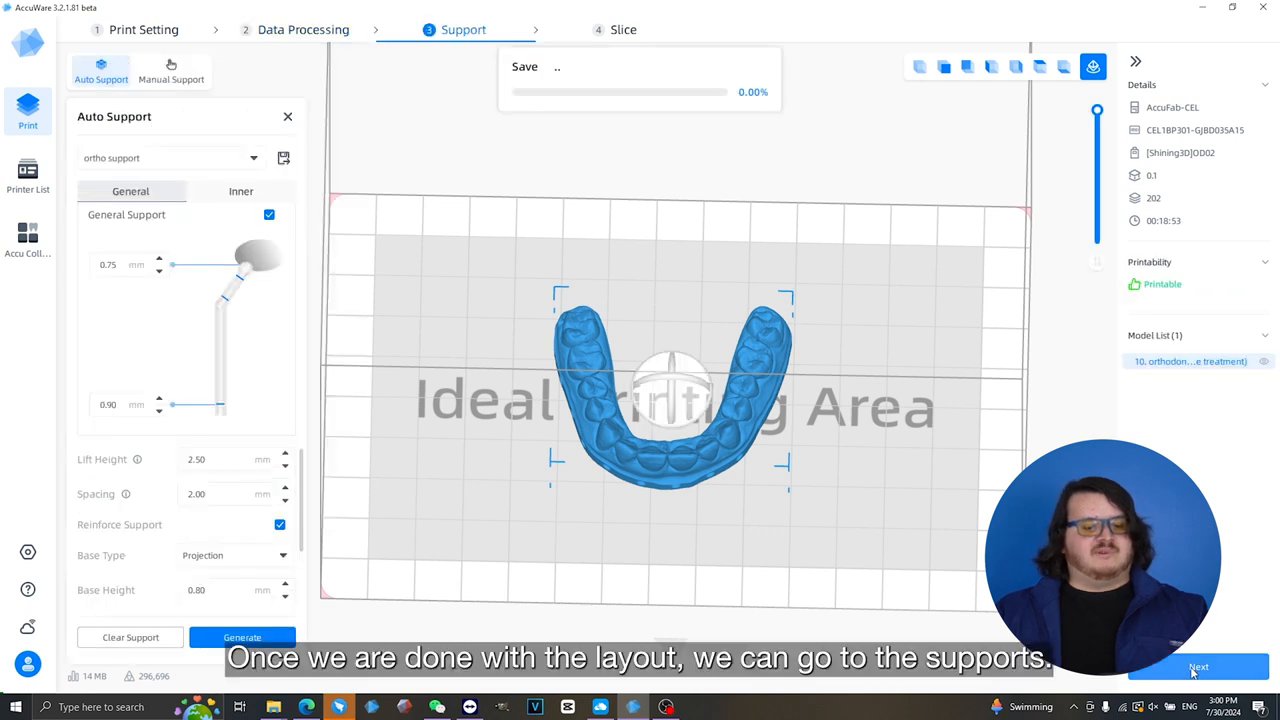
pyautogui.moveTo(775, 490)
pyautogui.mouseDown(button='right')
pyautogui.moveTo(776, 378)
pyautogui.moveTo(800, 431)
pyautogui.moveTo(774, 500)
pyautogui.mouseUp(button='right')
pyautogui.click(774, 500)
pyautogui.moveTo(645, 563); pyautogui.dragTo(649, 502, button='middle')
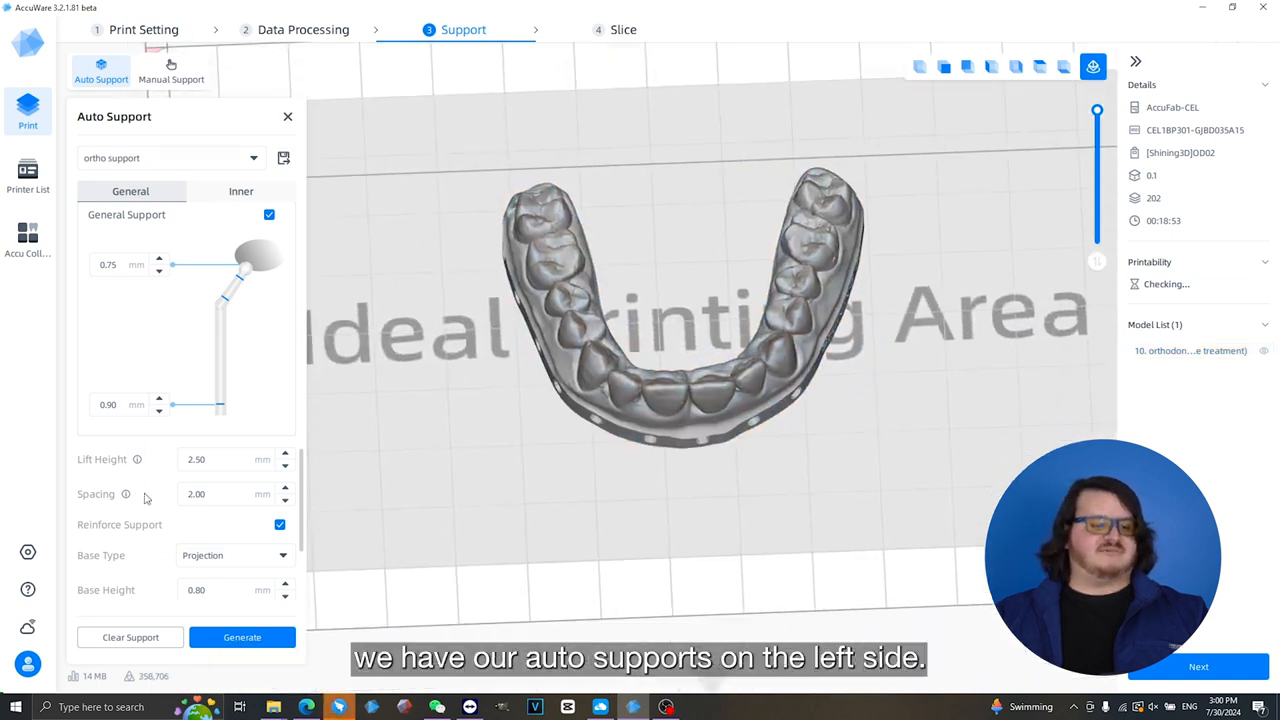
pyautogui.scroll(-3, 236, 483)
pyautogui.scroll(3, 236, 483)
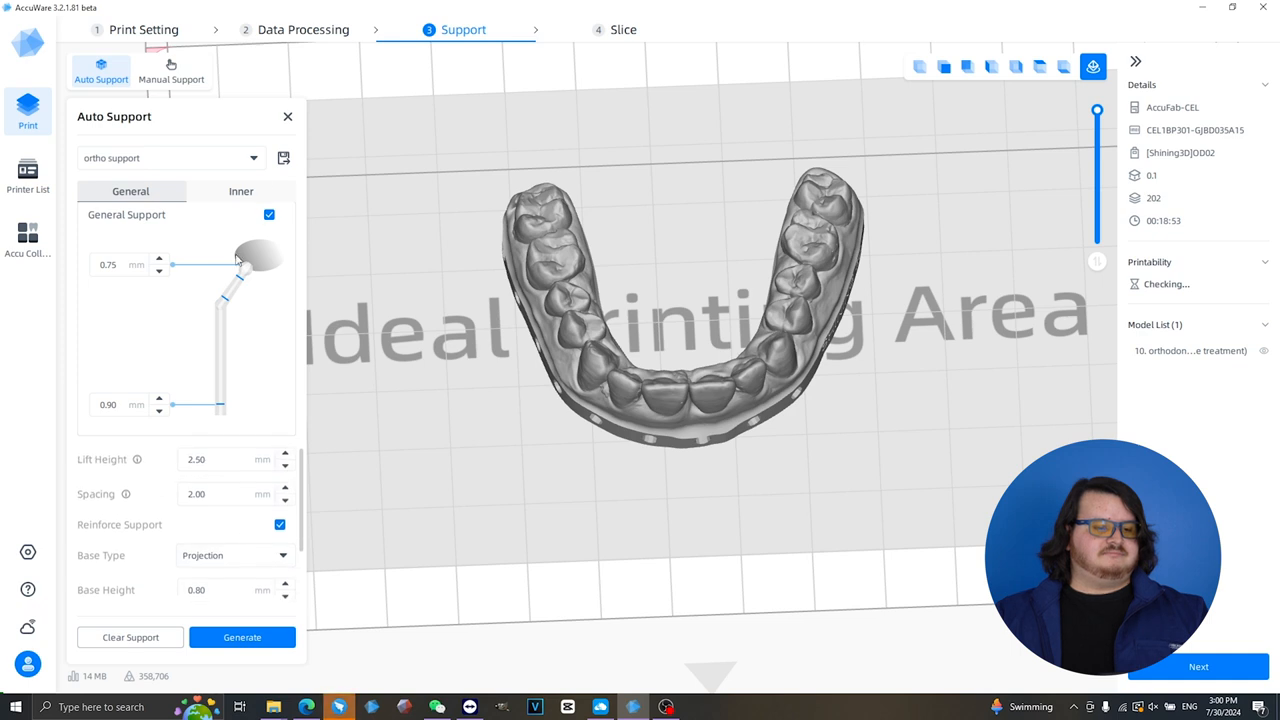
pyautogui.click(256, 637)
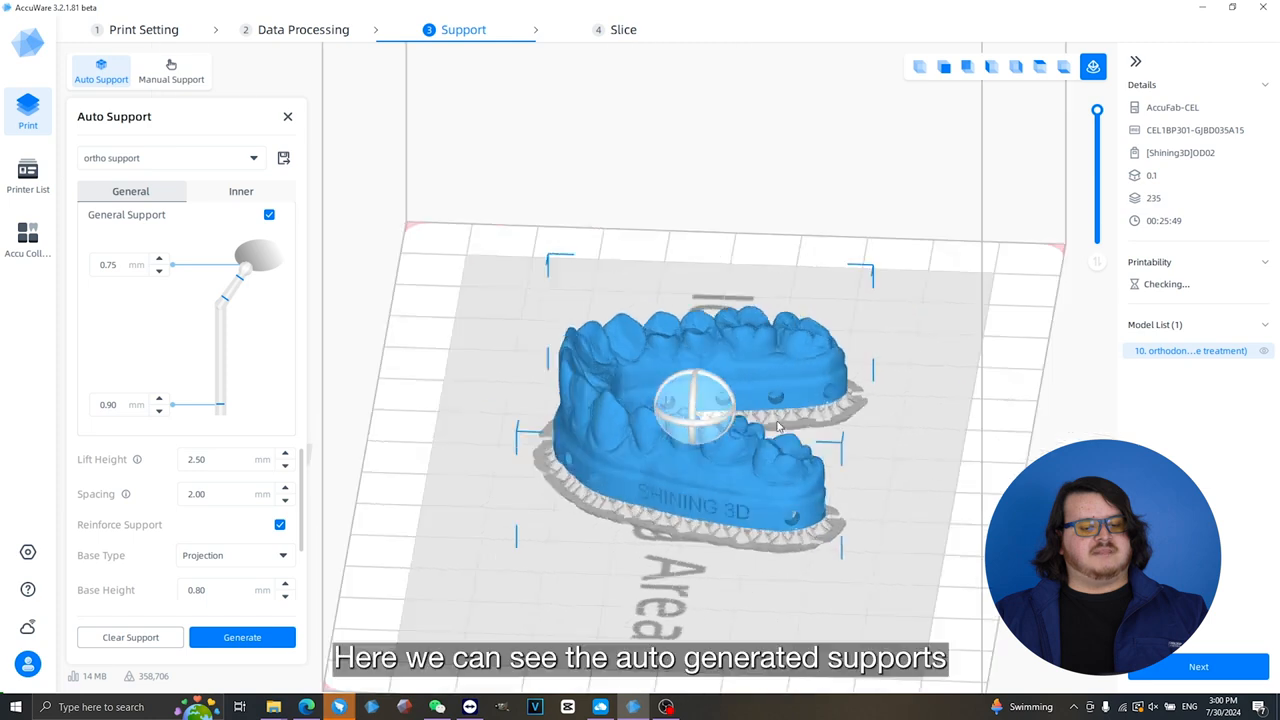
# - Examine the generated supports and angled base edge beneath the orthodontic model from several angles
pyautogui.moveTo(900, 410); pyautogui.dragTo(958, 396)
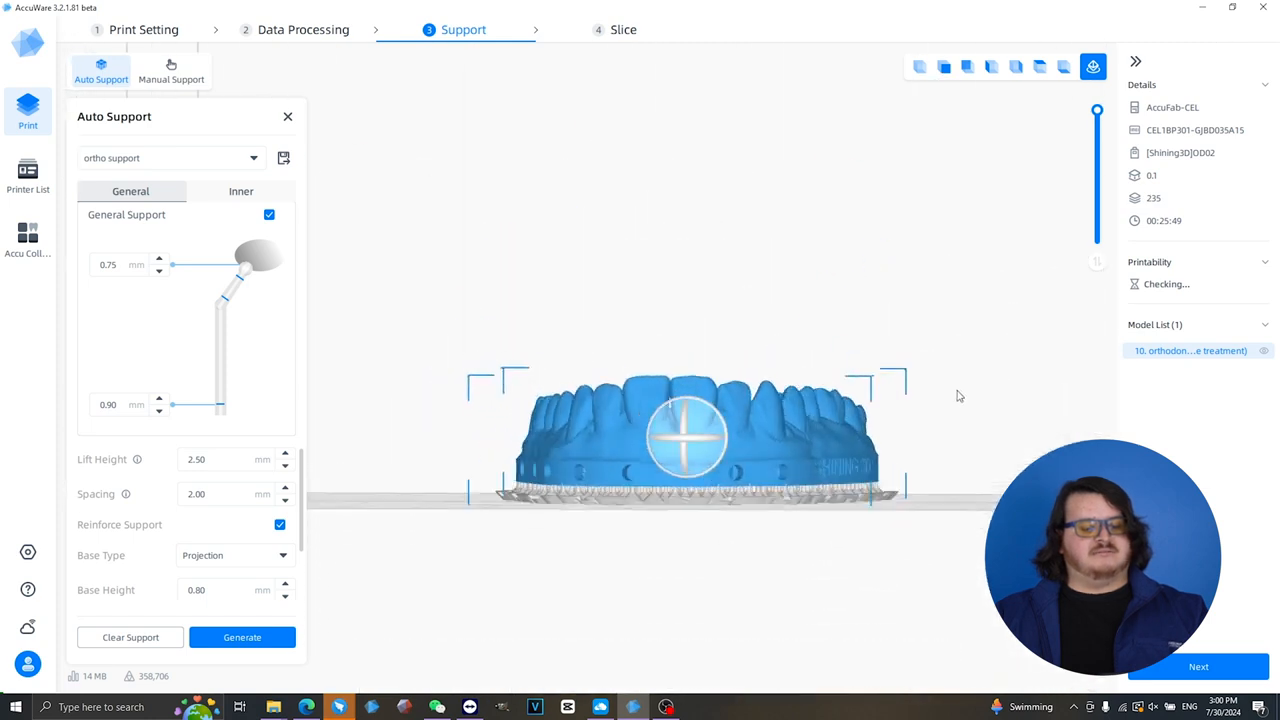
pyautogui.scroll(5, 760, 580)
pyautogui.moveTo(981, 417); pyautogui.dragTo(800, 396, button='middle')
pyautogui.scroll(3, 800, 396)
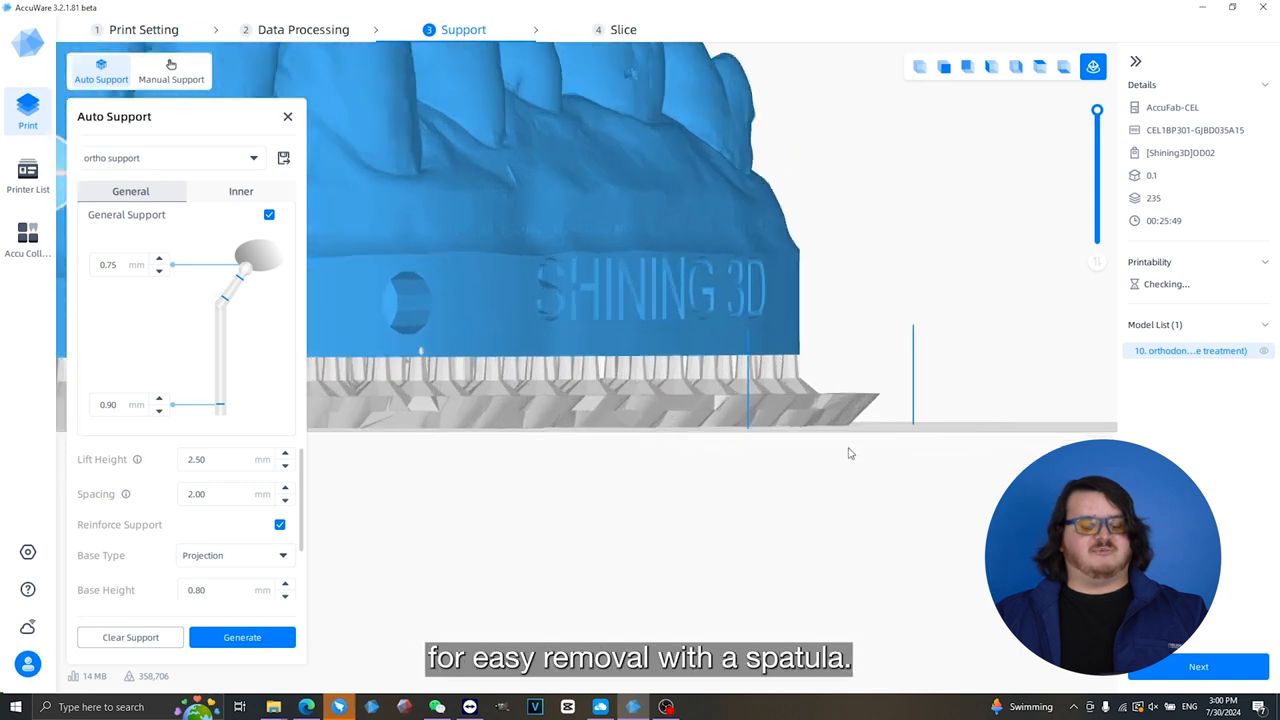
pyautogui.scroll(-5, 748, 385)
pyautogui.moveTo(517, 357); pyautogui.dragTo(886, 431, button='middle')
pyautogui.scroll(-1, 885, 432)
pyautogui.moveTo(699, 322); pyautogui.dragTo(755, 285, button='right')
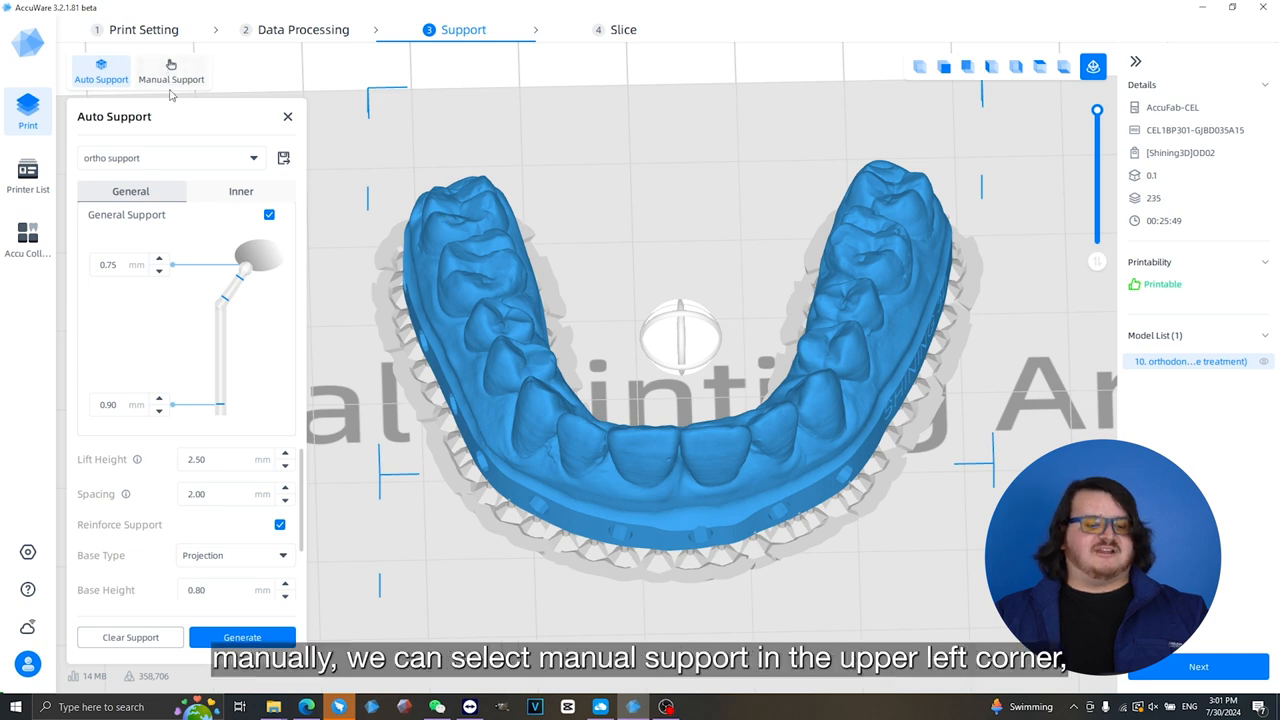
# - Manually edit the support points on the underside of the model's base and apply the changes
pyautogui.click(171, 65)
pyautogui.moveTo(512, 543); pyautogui.dragTo(618, 347, button='right')
pyautogui.moveTo(646, 250); pyautogui.dragTo(682, 482, button='middle')
pyautogui.scroll(5, 671, 495)
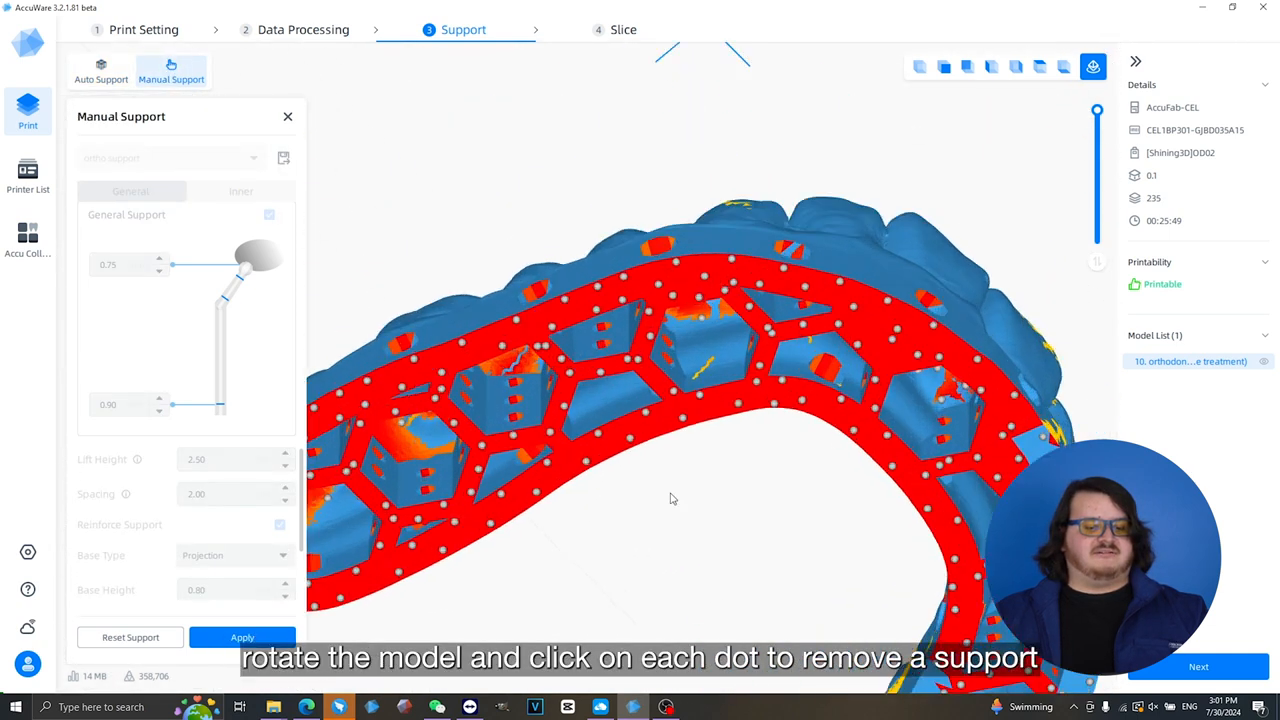
pyautogui.click(631, 340)
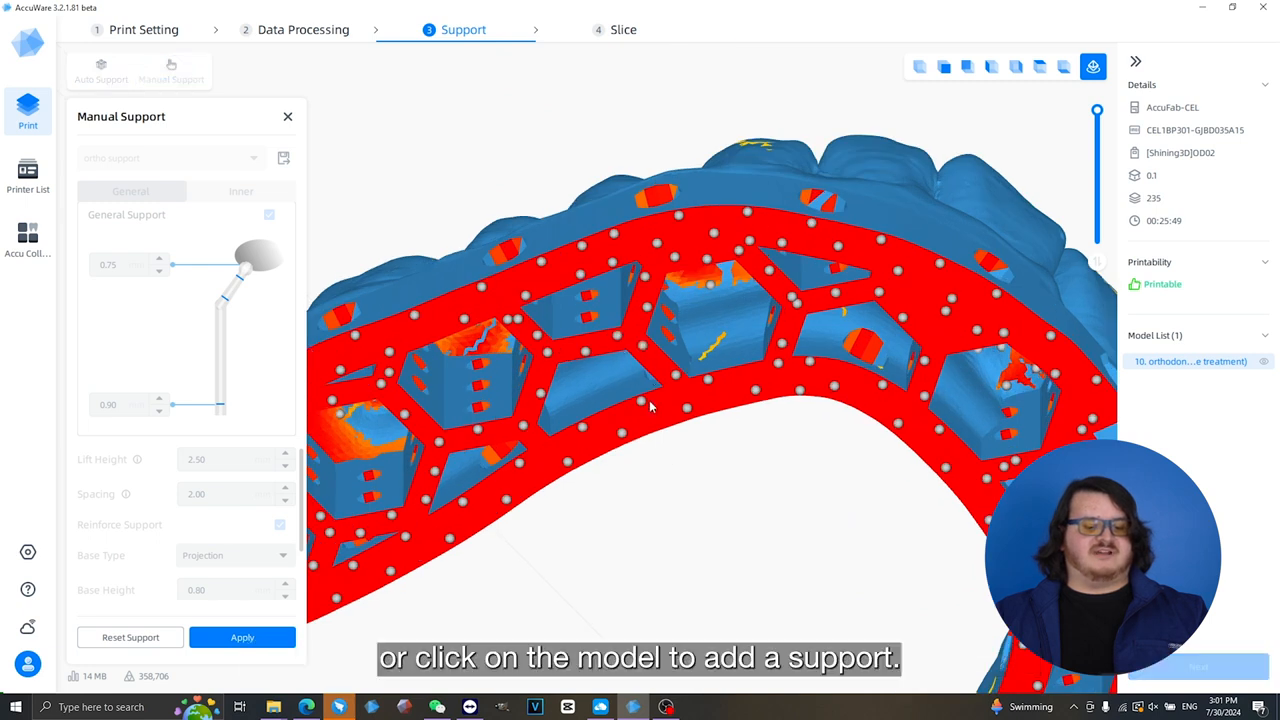
pyautogui.click(210, 640)
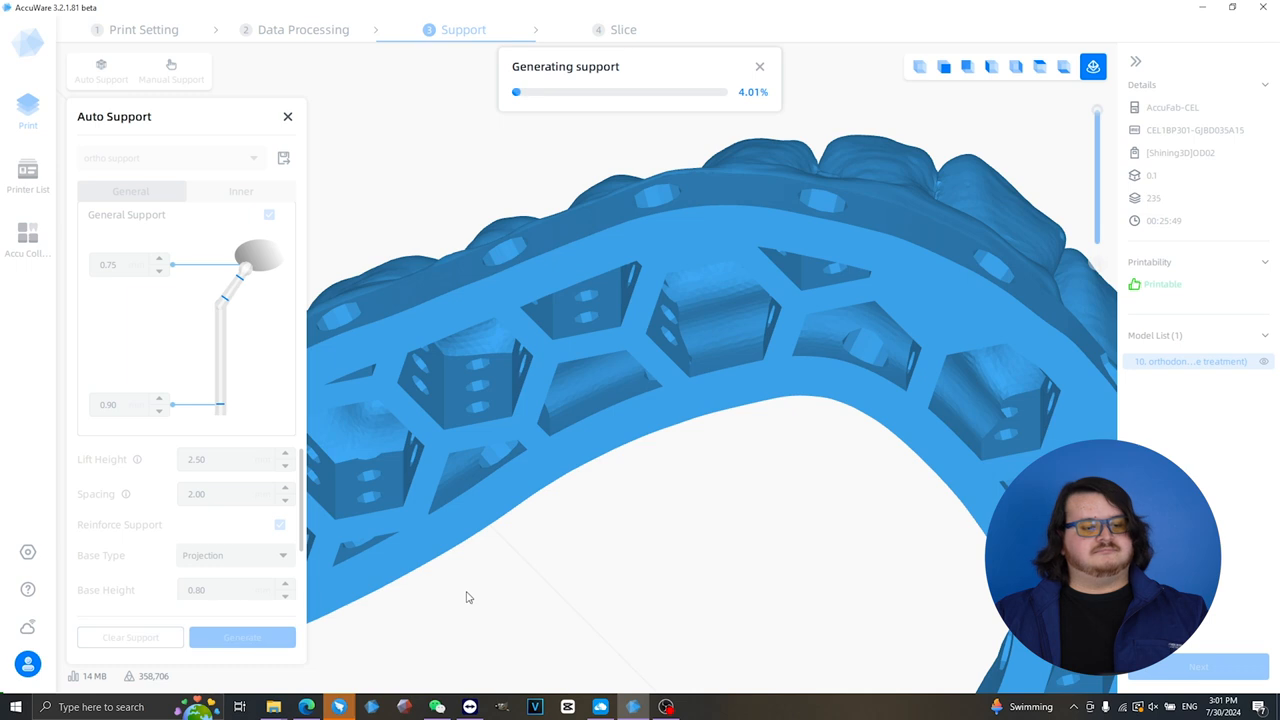
# - Clear all supports from the orthodontic model and proceed to slicing
pyautogui.scroll(-4, 920, 309)
pyautogui.moveTo(811, 314); pyautogui.dragTo(686, 266, button='right')
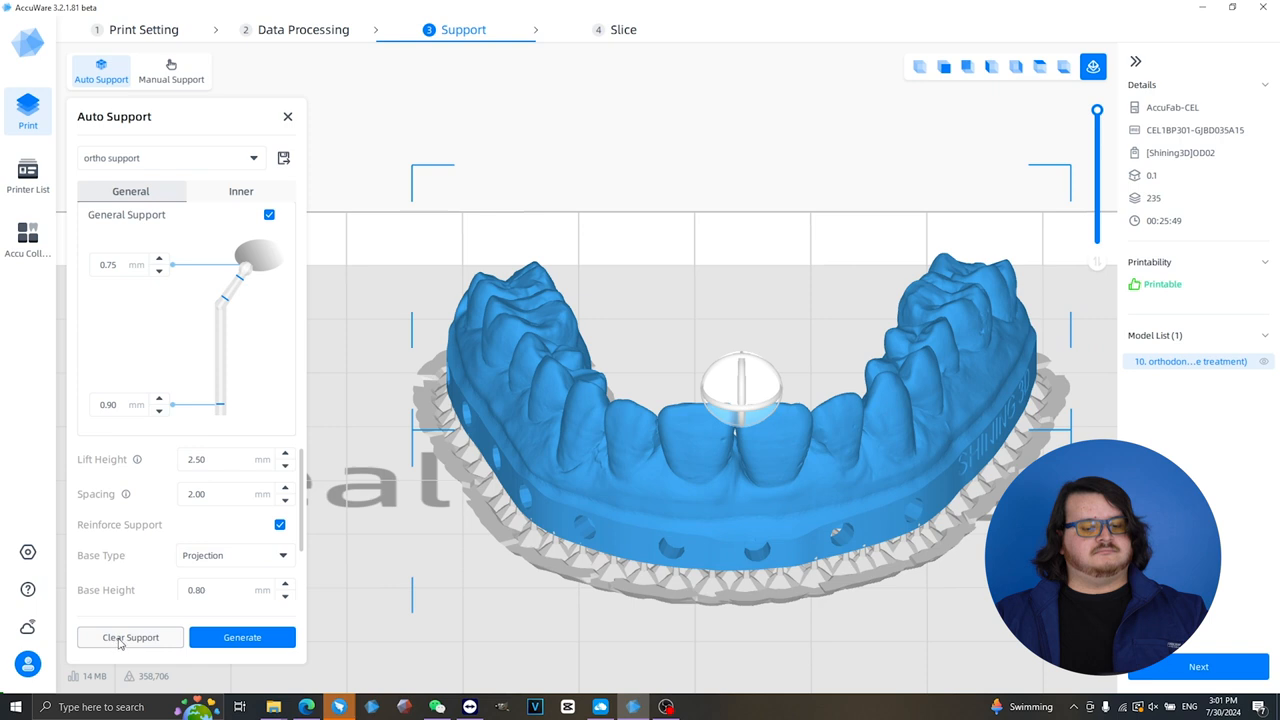
pyautogui.click(127, 639)
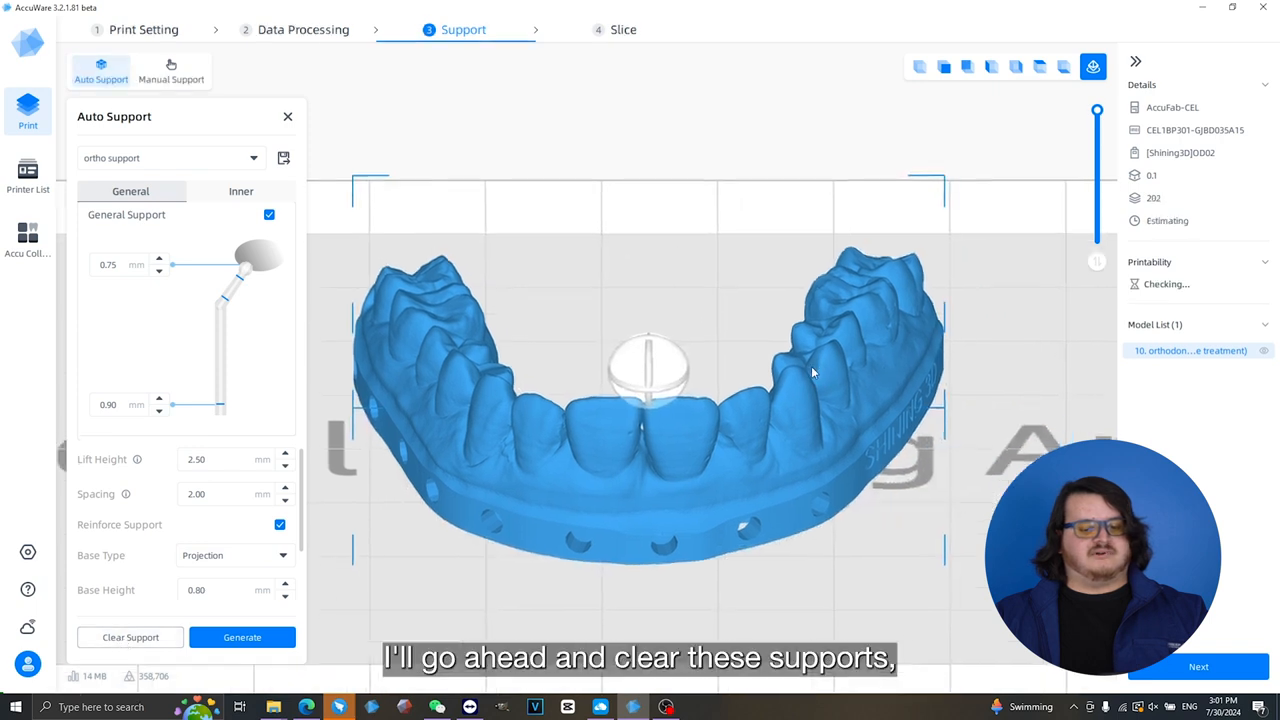
pyautogui.click(1198, 666)
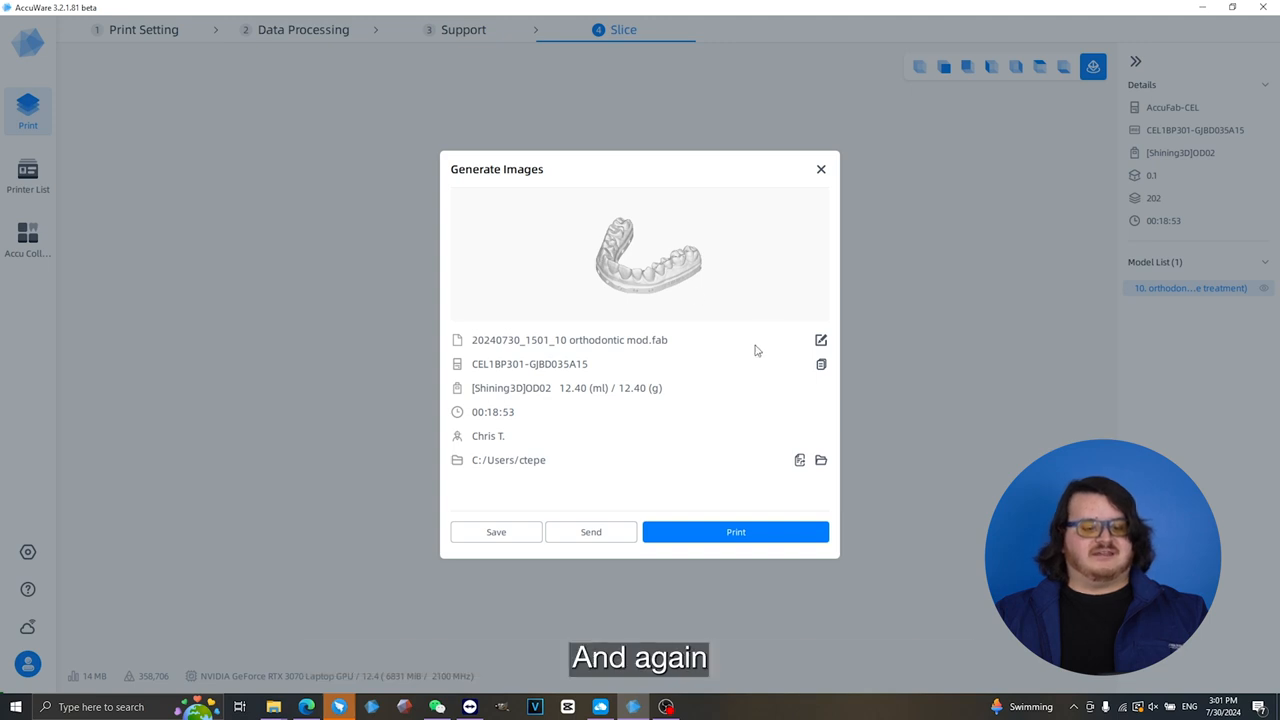
# - Send the sliced orthodontic model file to the AccuFab-CEL printer and close the printer's details
pyautogui.click(588, 540)
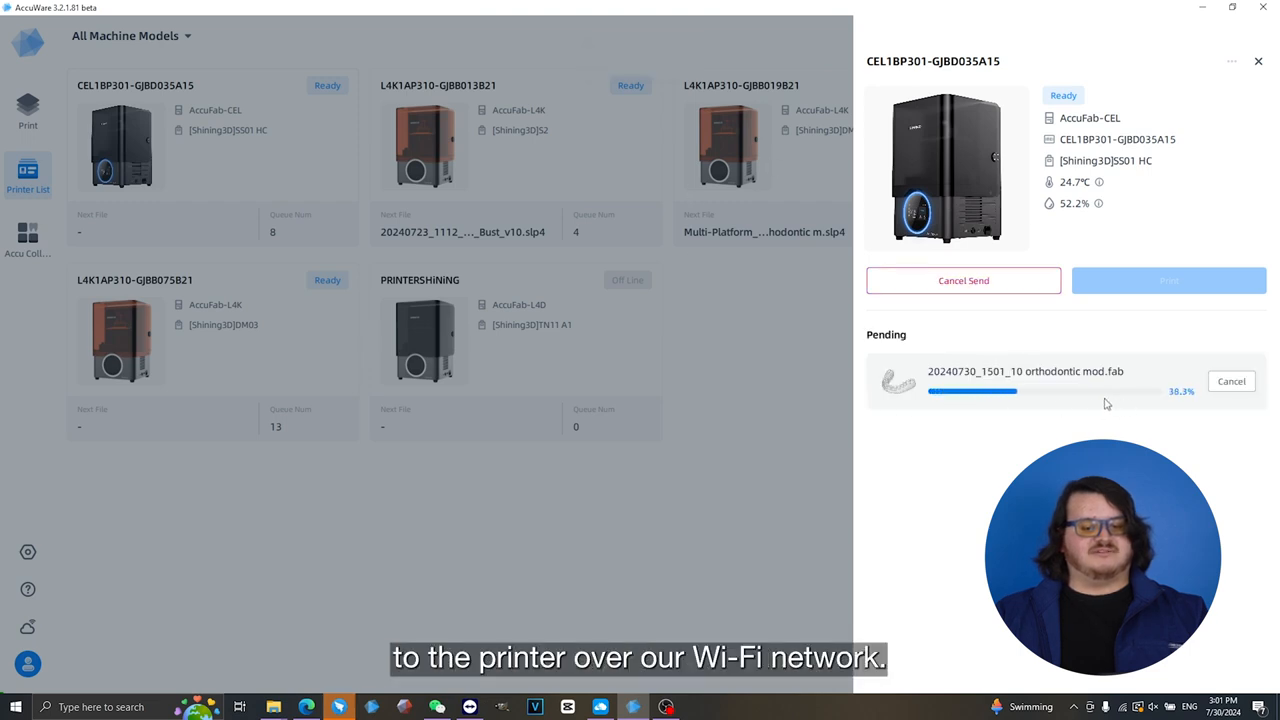
pyautogui.click(1258, 62)
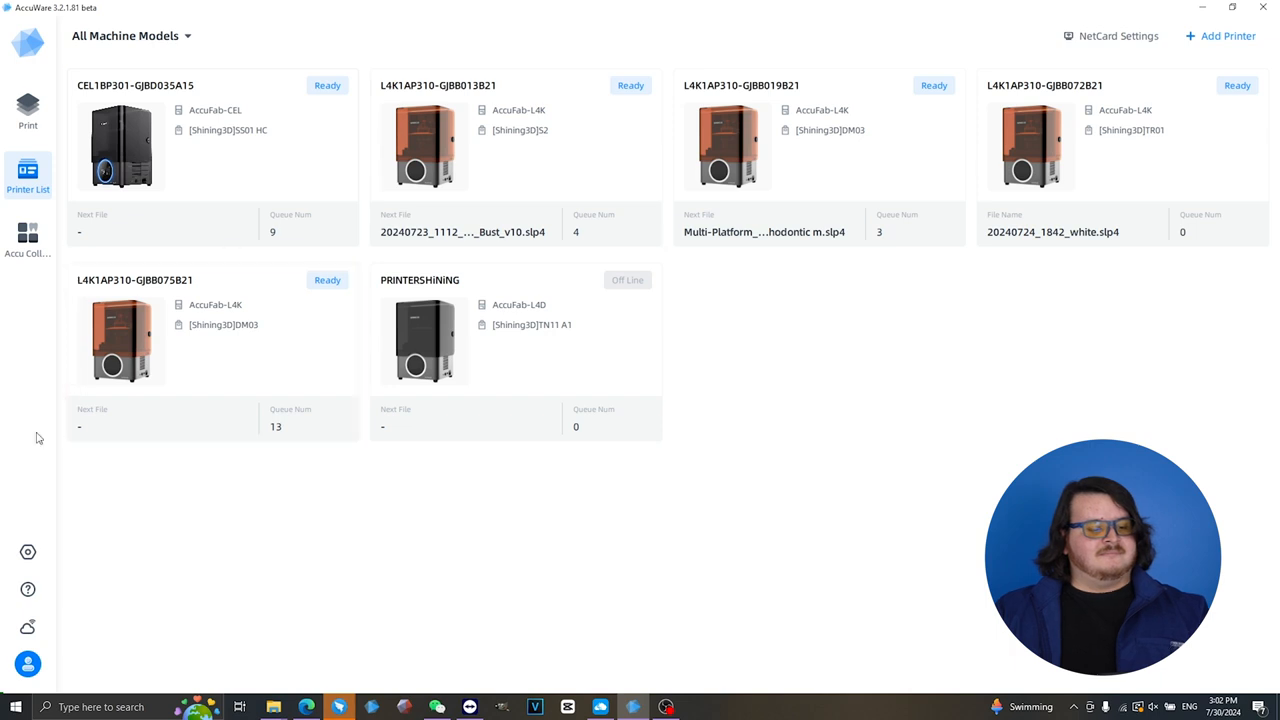
# - Switch the software from General to Multi-Platform Mode, apply the setting and confirm the restart
pyautogui.click(28, 553)
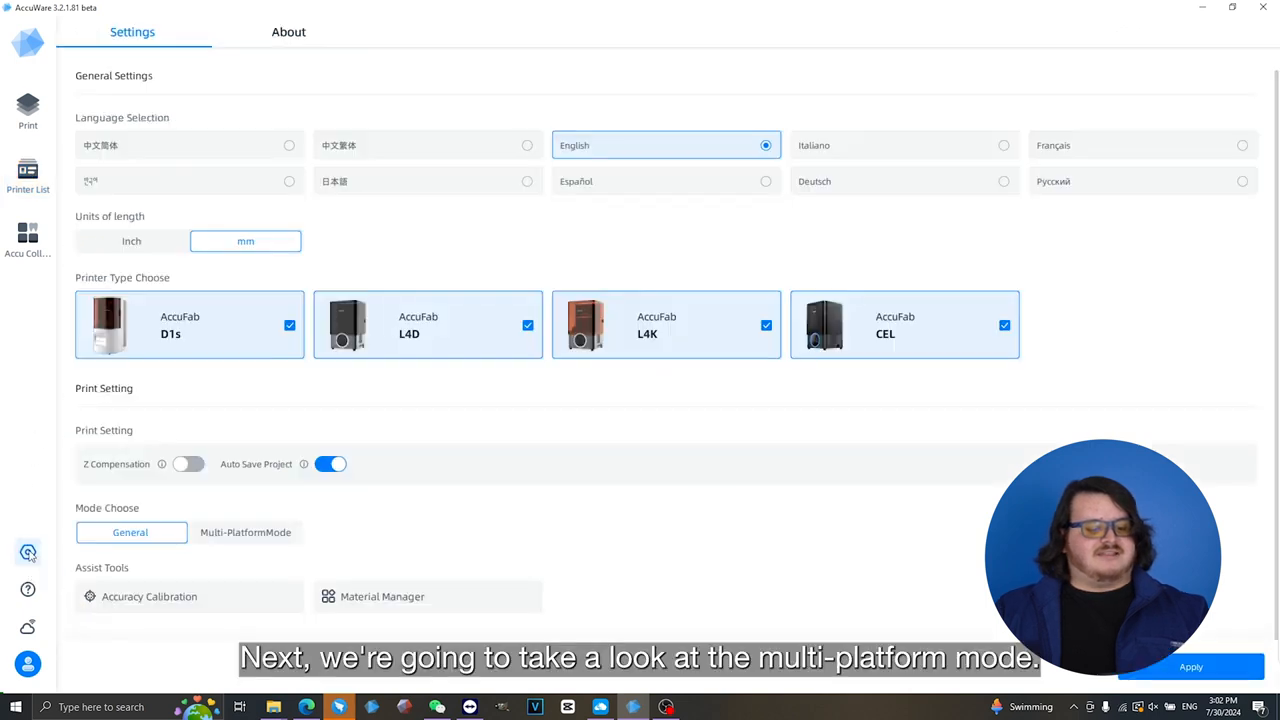
pyautogui.click(264, 533)
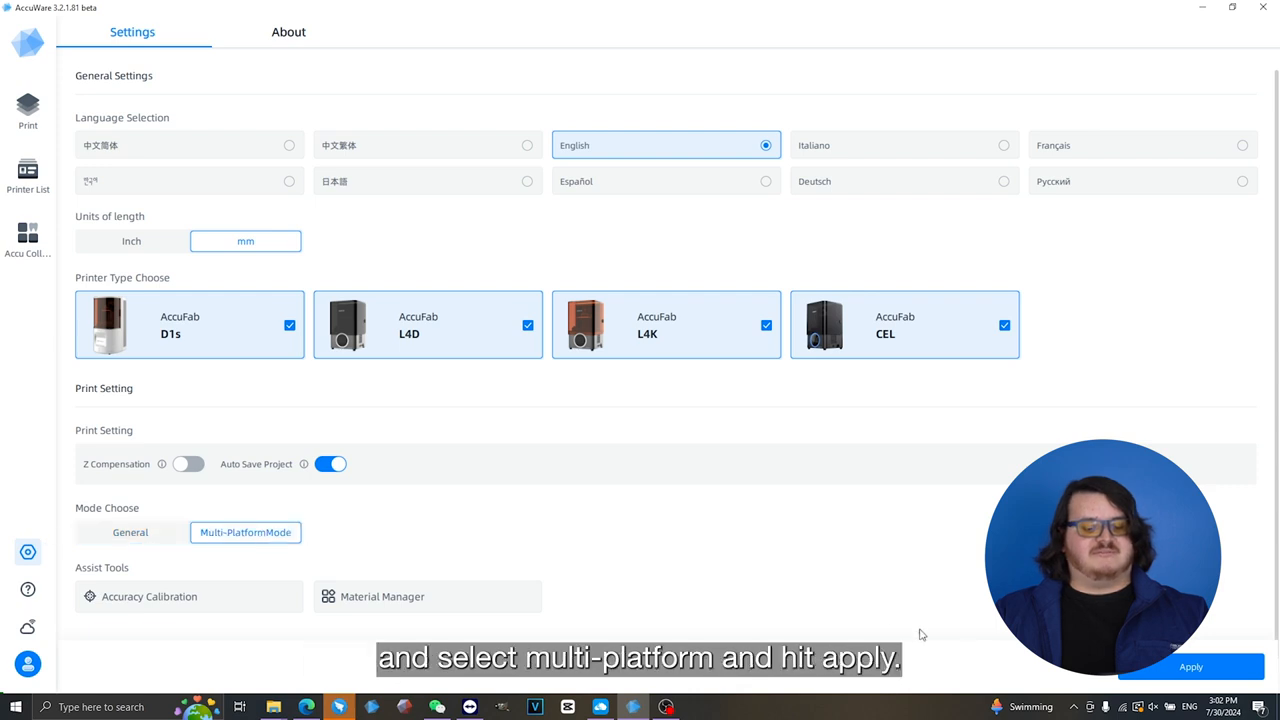
pyautogui.click(1150, 678)
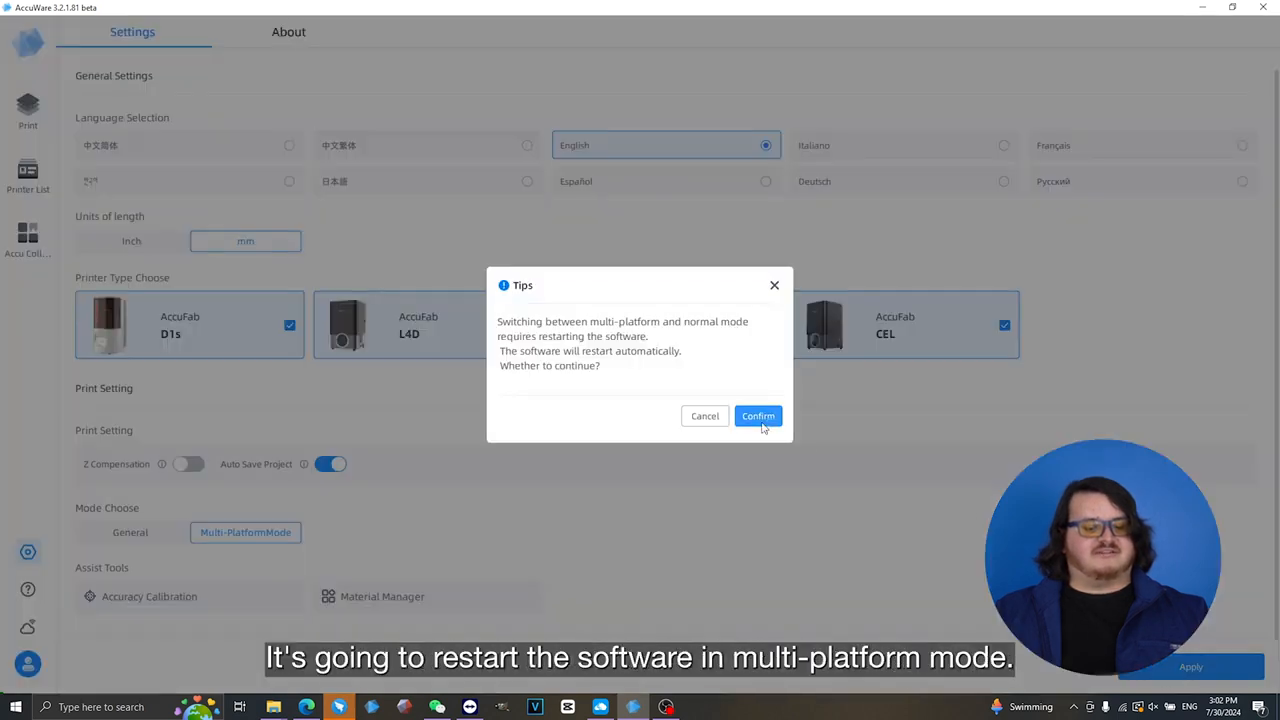
pyautogui.click(757, 416)
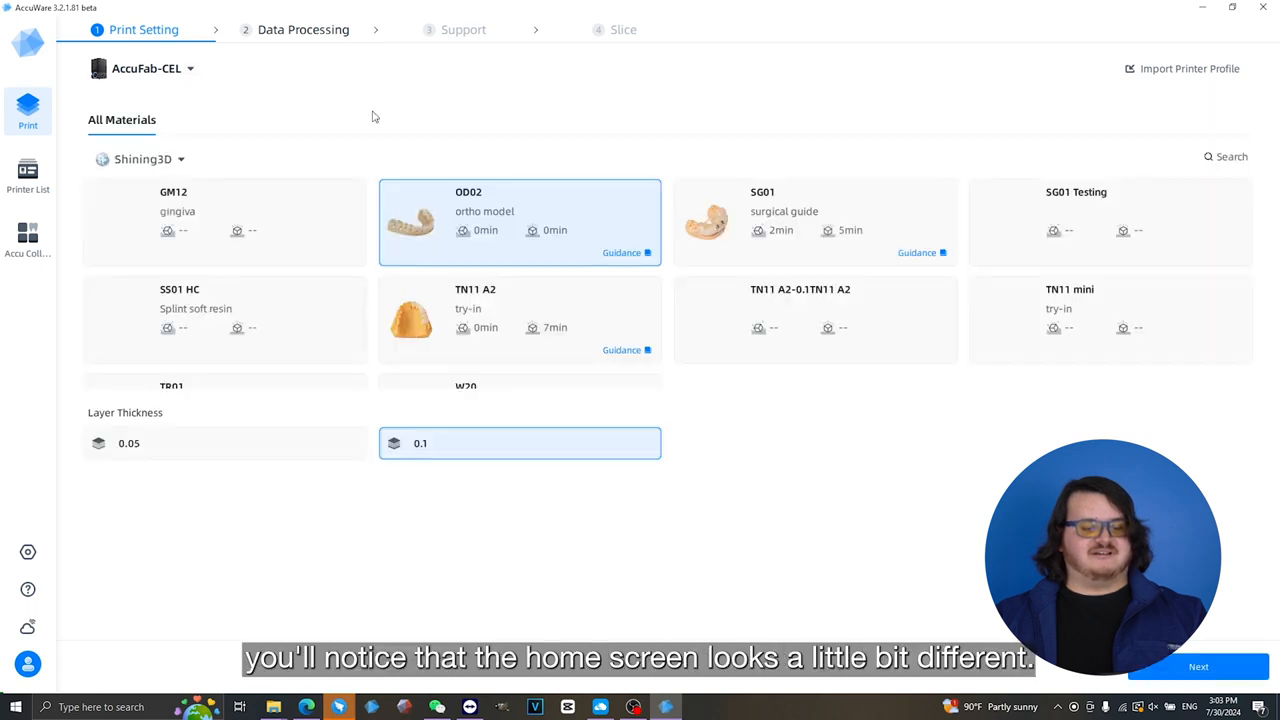
# - Choose the AccuFab-L4K printer type, DM03 dental model material and 0.1 layer thickness, and proceed to data processing
pyautogui.click(190, 69)
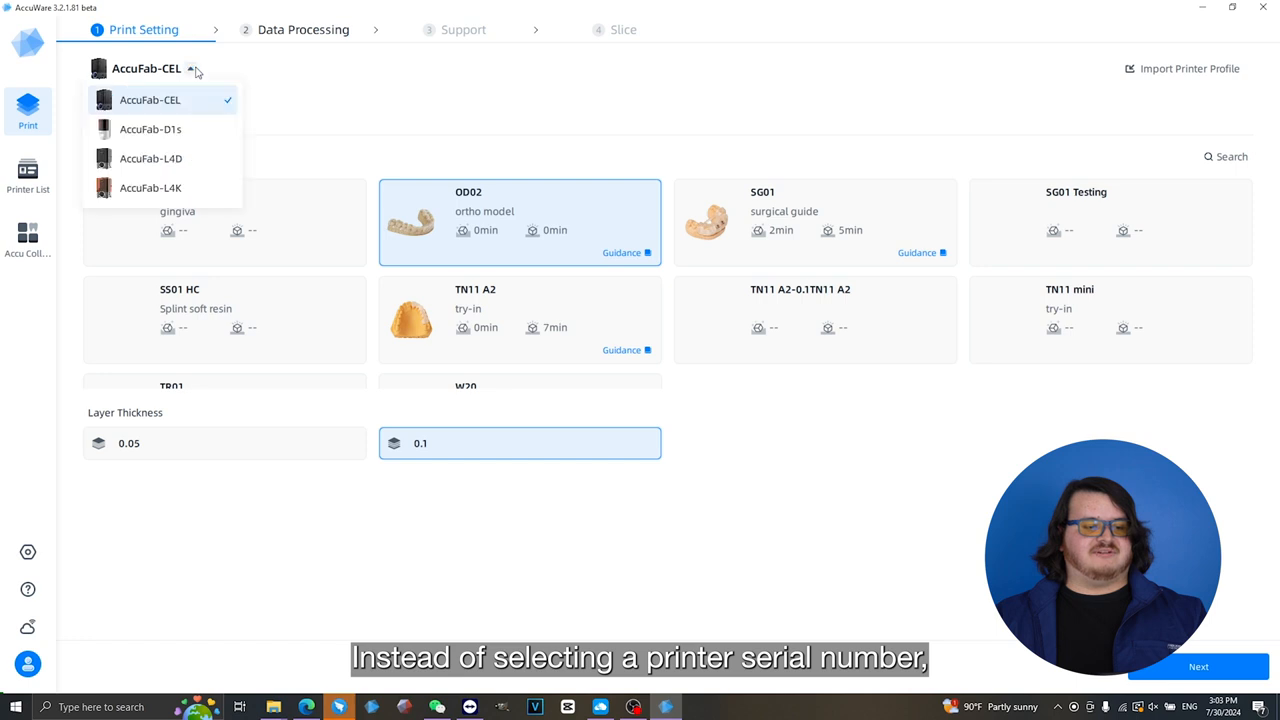
pyautogui.click(164, 195)
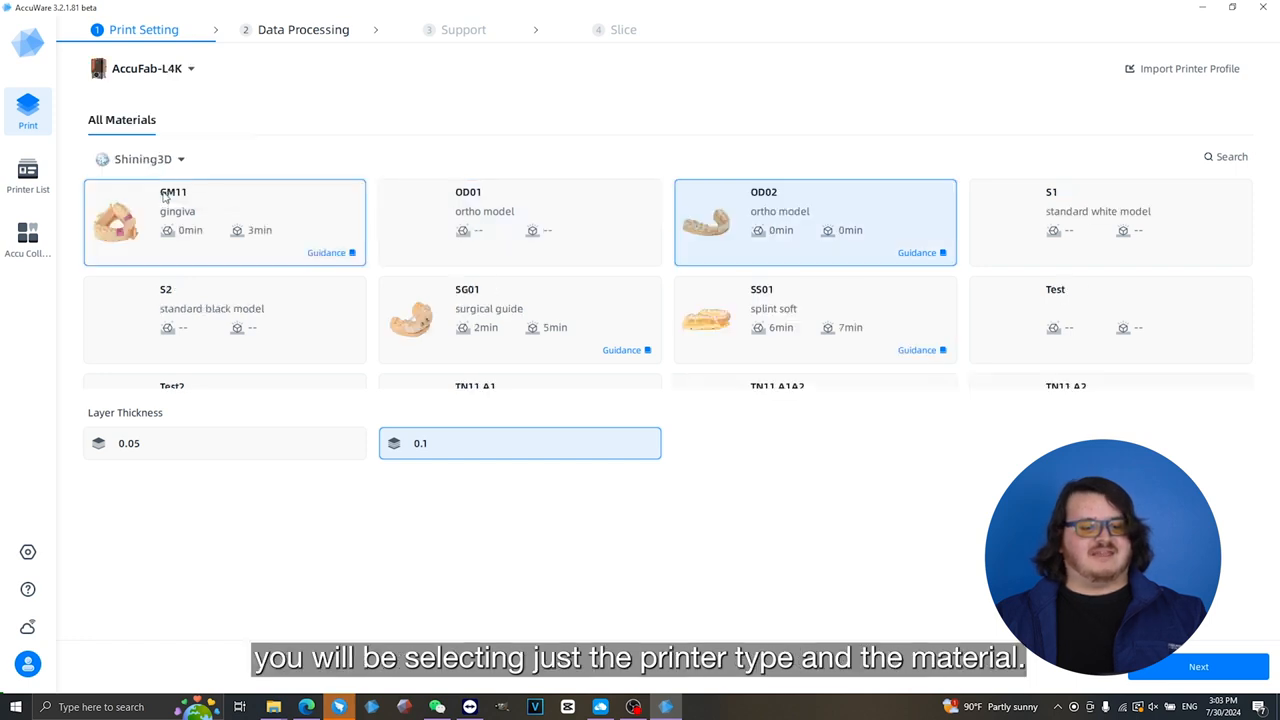
pyautogui.scroll(-2, 880, 218)
pyautogui.scroll(-2, 877, 226)
pyautogui.scroll(4, 846, 262)
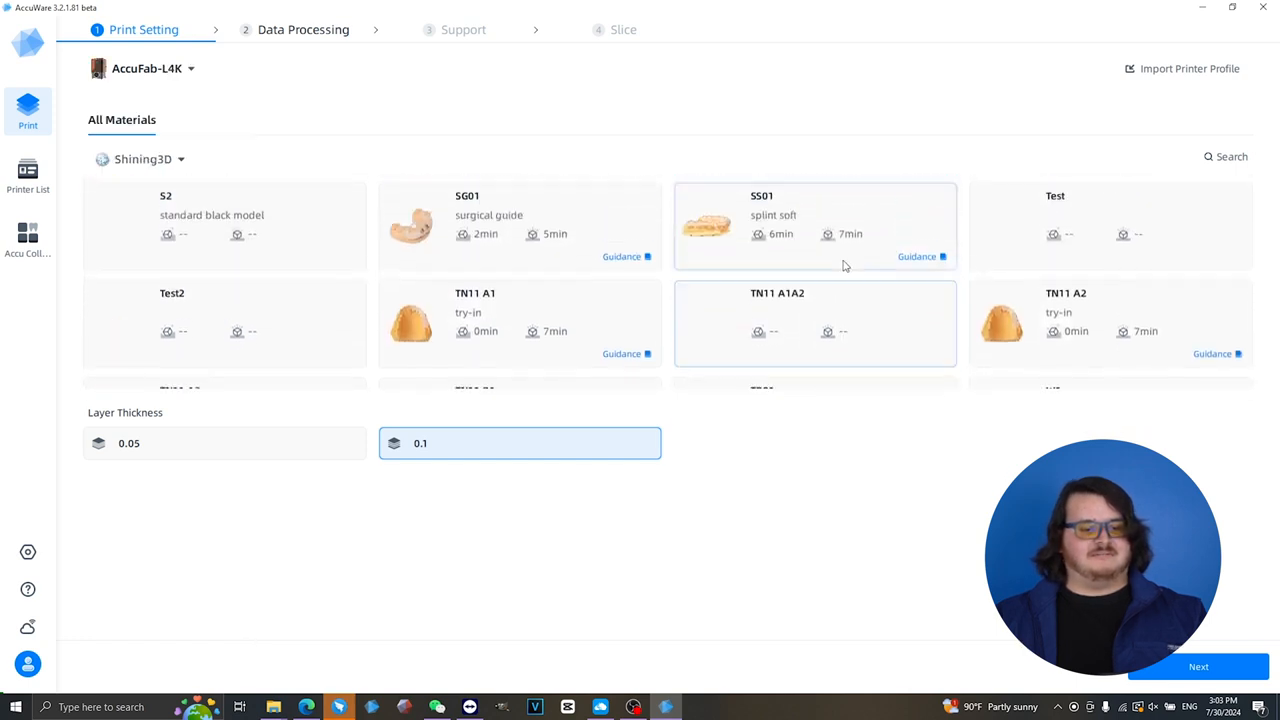
pyautogui.scroll(1, 826, 290)
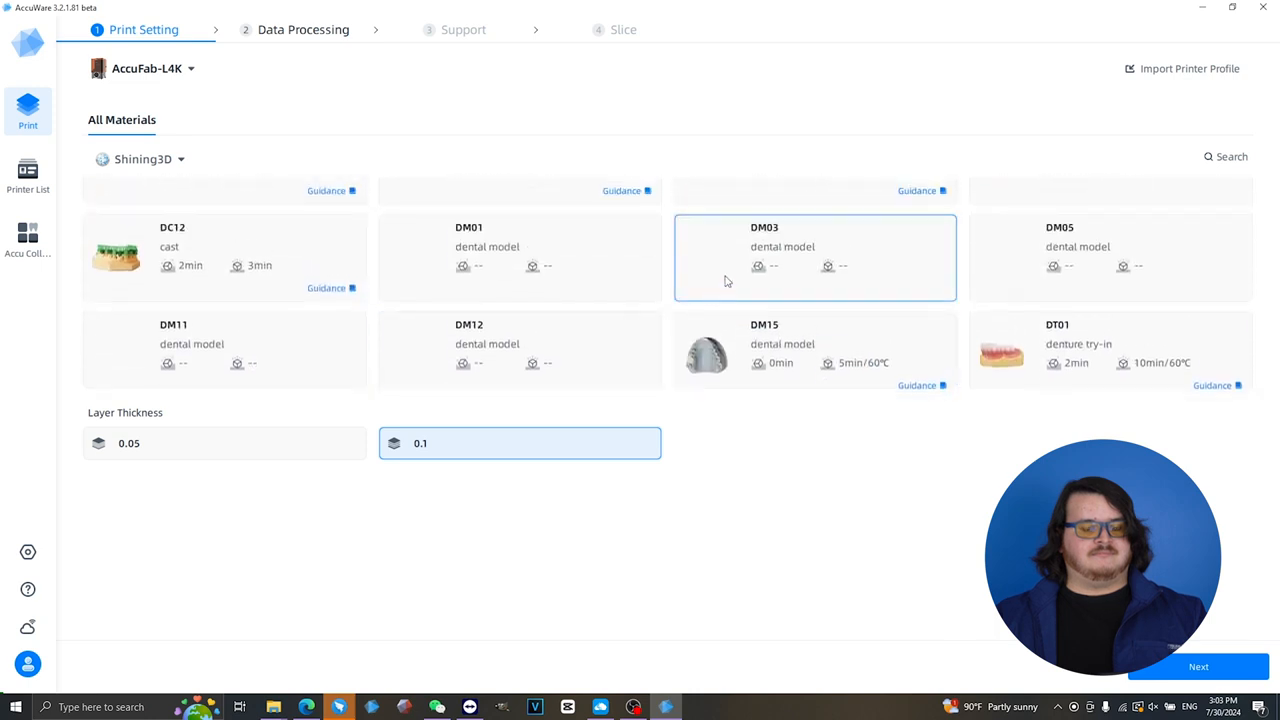
pyautogui.click(800, 264)
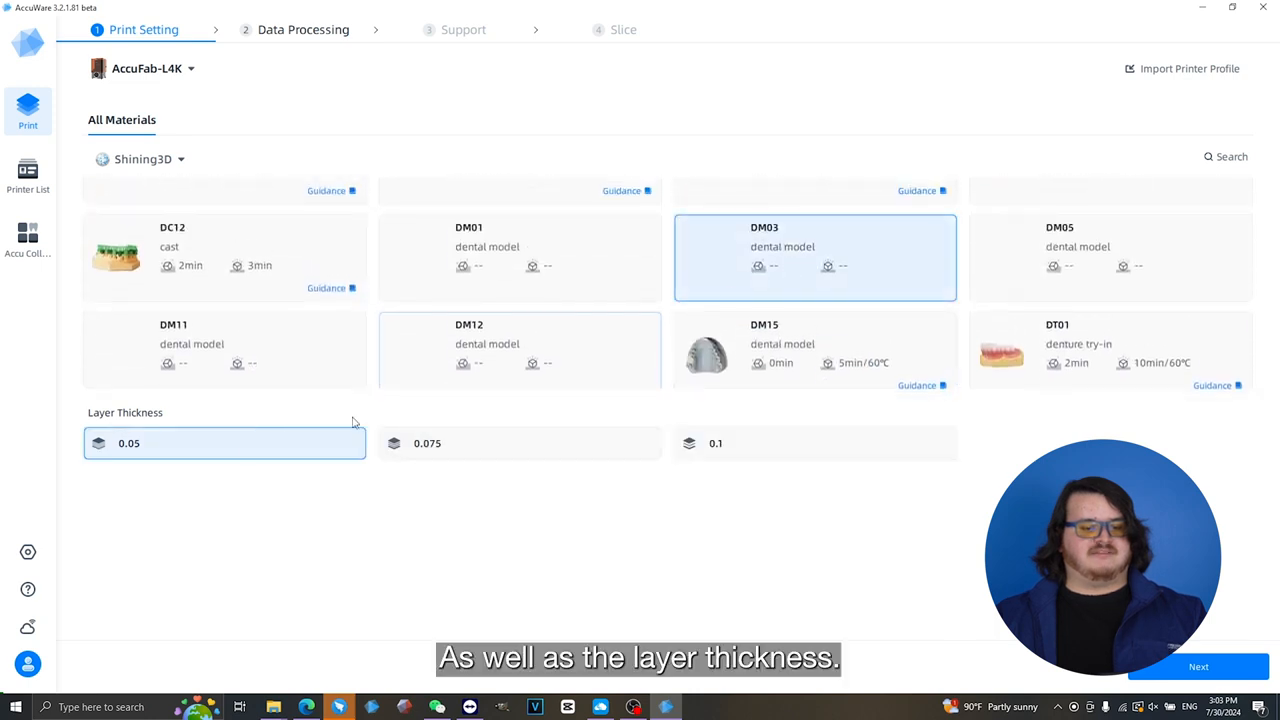
pyautogui.click(765, 458)
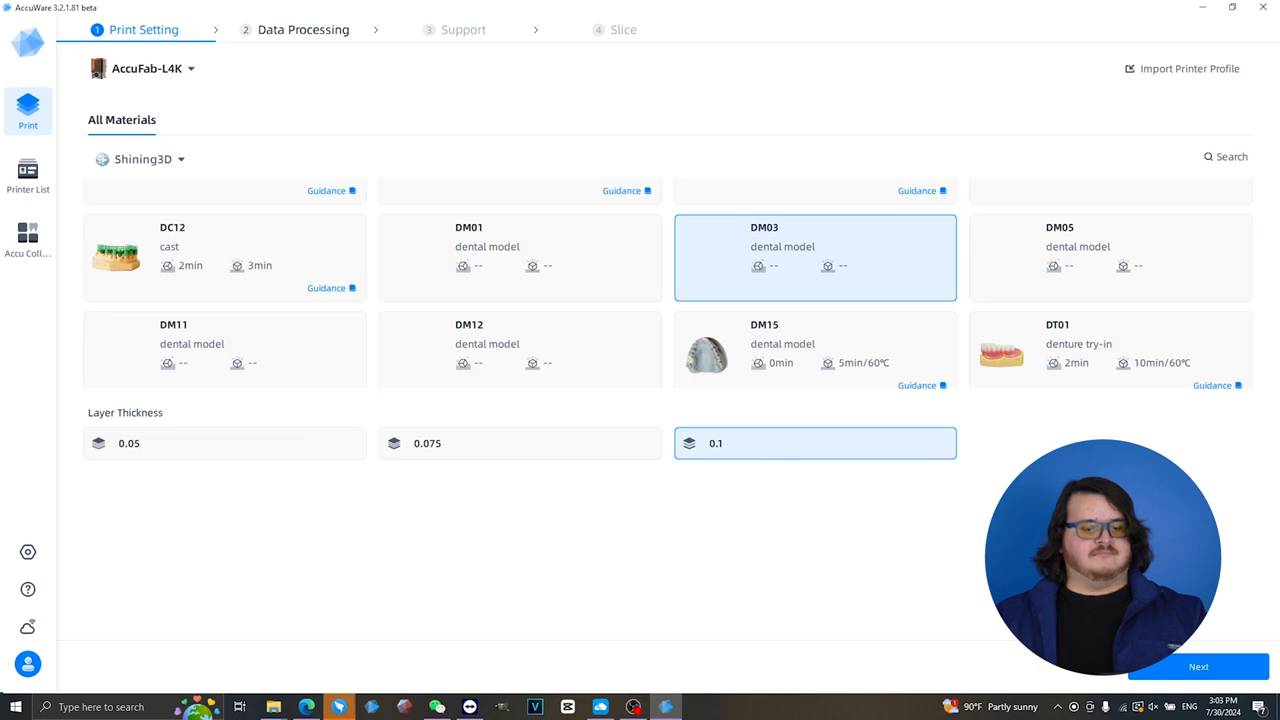
pyautogui.click(1190, 670)
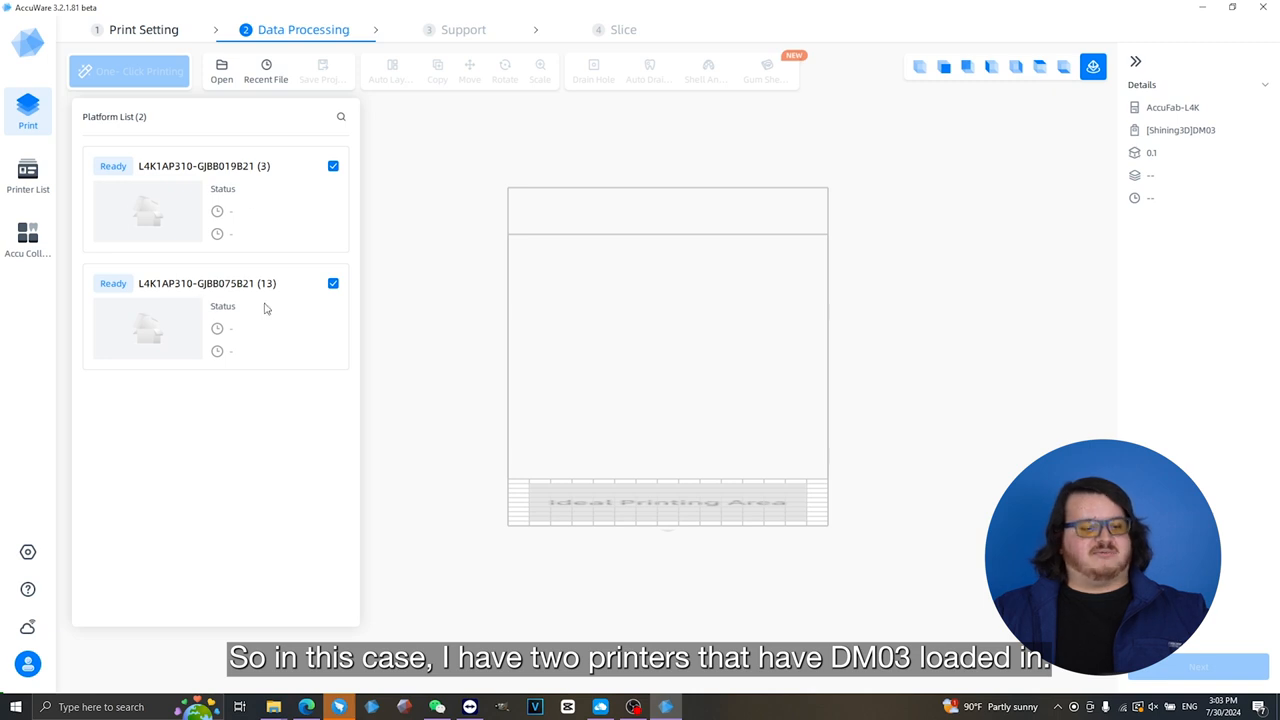
# - Import the file "10. orthodontic model (before treatment).stl" onto the platform
pyautogui.click(222, 72)
pyautogui.click(222, 122)
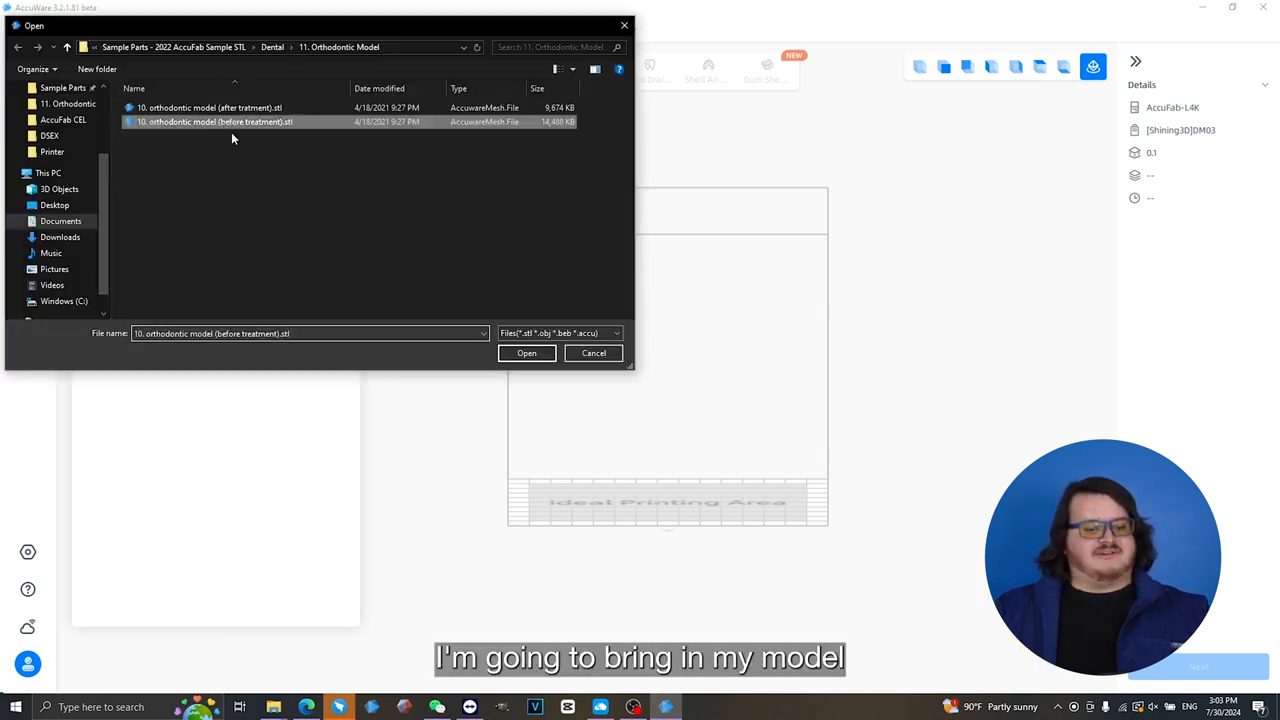
pyautogui.click(527, 354)
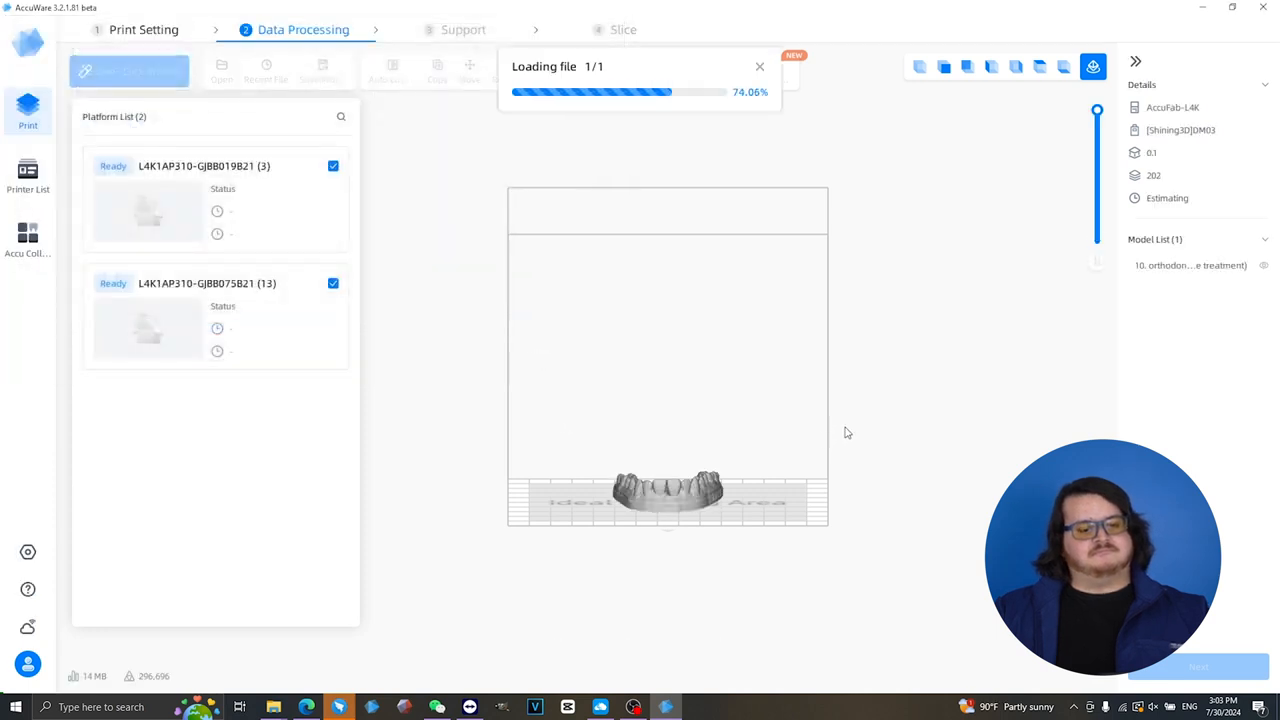
# - Duplicate the orthodontic model by repeatedly copying and pasting growing selections, building a batch of 18 models
pyautogui.moveTo(466, 368); pyautogui.dragTo(828, 566)
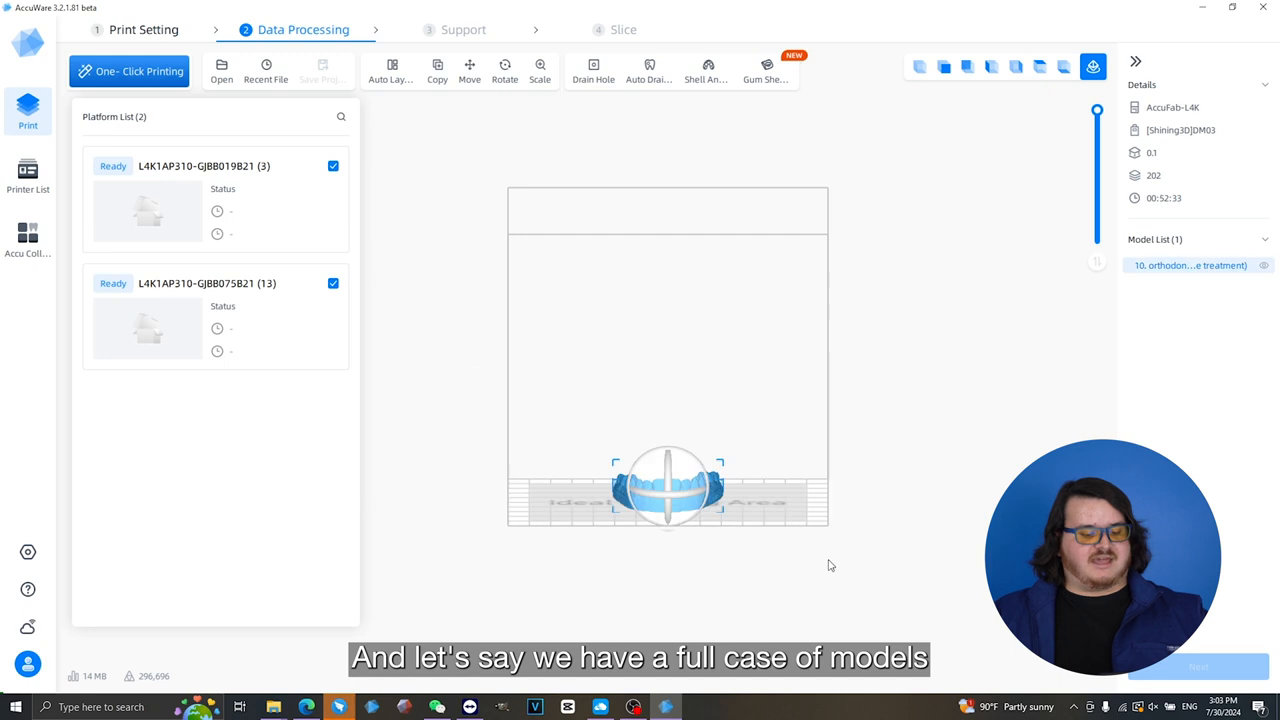
pyautogui.hotkey('ctrl', 'c')
pyautogui.hotkey('ctrl', 'v')
pyautogui.moveTo(541, 411); pyautogui.dragTo(818, 572)
pyautogui.hotkey('ctrl', 'c')
pyautogui.hotkey('ctrl', 'v')
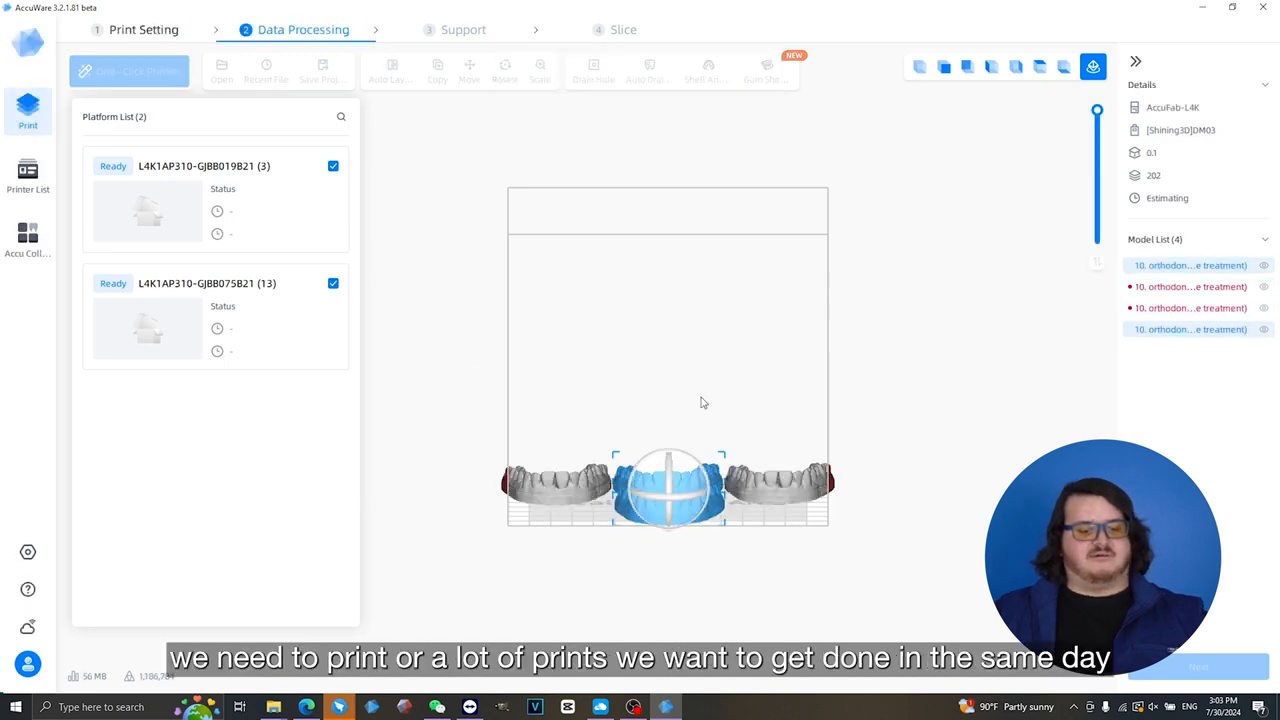
pyautogui.moveTo(444, 300); pyautogui.dragTo(960, 586)
pyautogui.hotkey('ctrl', 'c')
pyautogui.hotkey('ctrl', 'v')
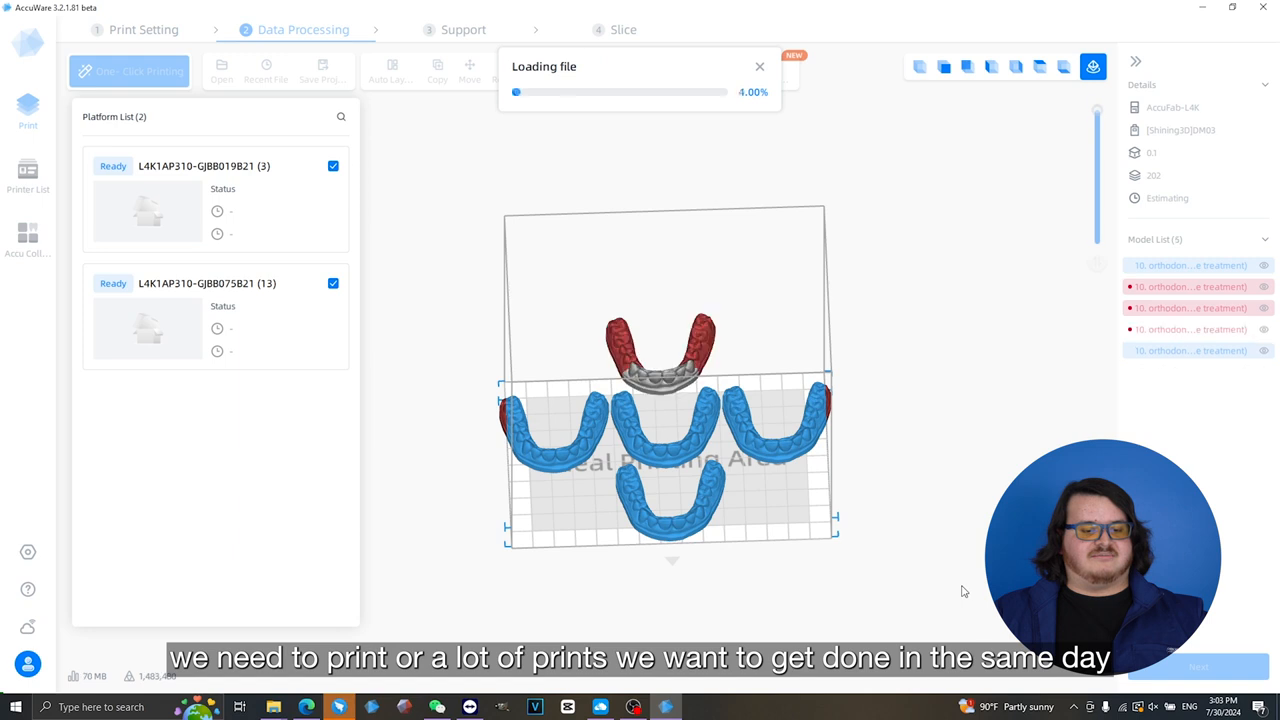
pyautogui.moveTo(535, 351); pyautogui.dragTo(908, 566)
pyautogui.hotkey('ctrl', 'c')
pyautogui.hotkey('ctrl', 'v')
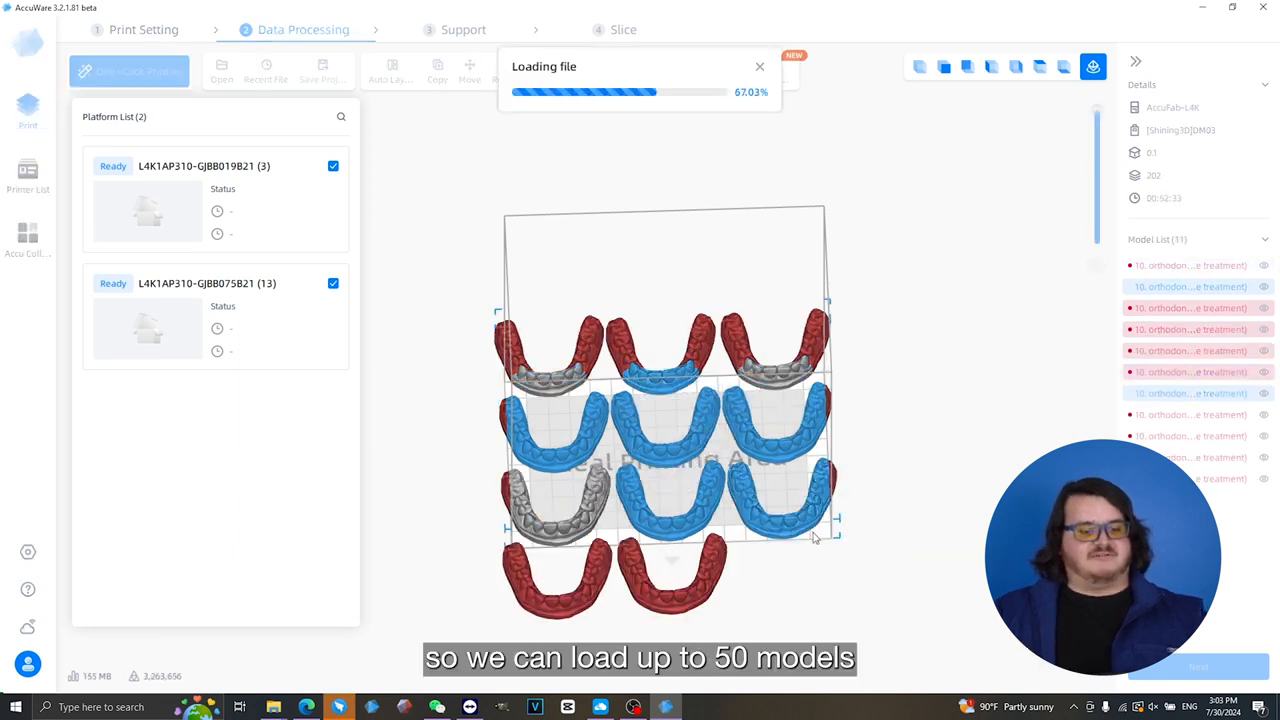
pyautogui.hotkey('ctrl', 'c')
pyautogui.hotkey('ctrl', 'v')
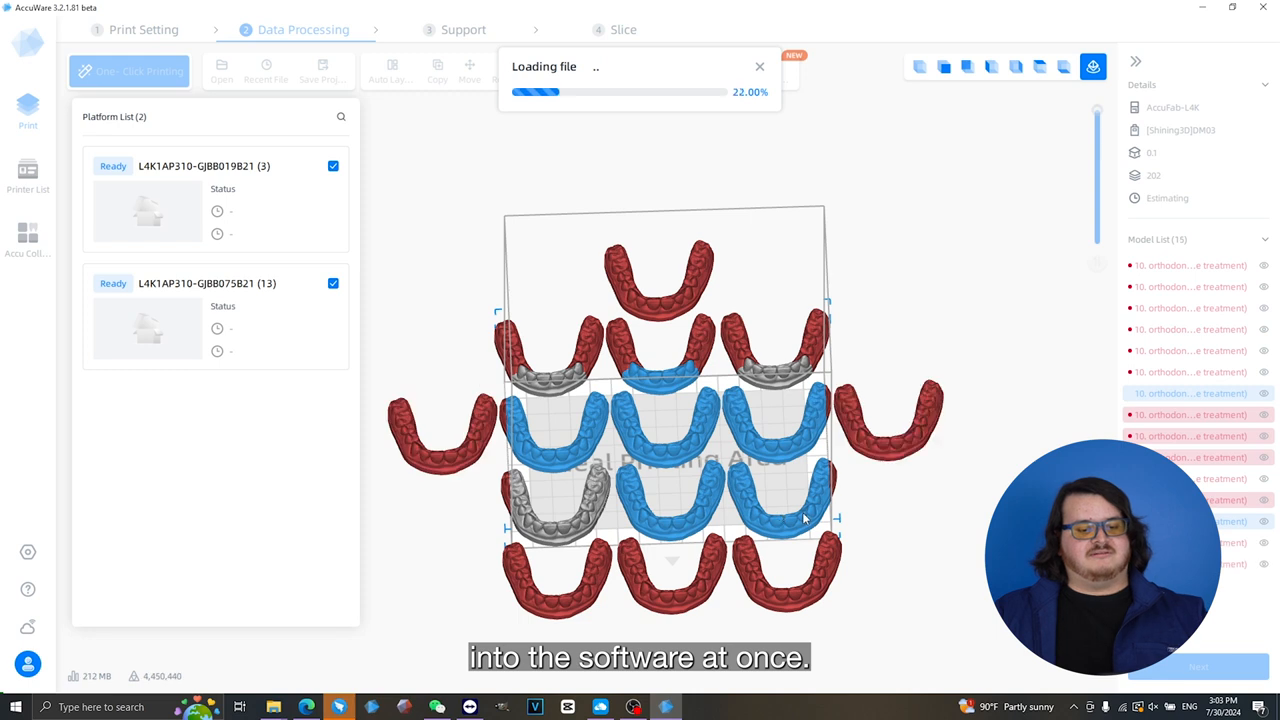
pyautogui.click(858, 432)
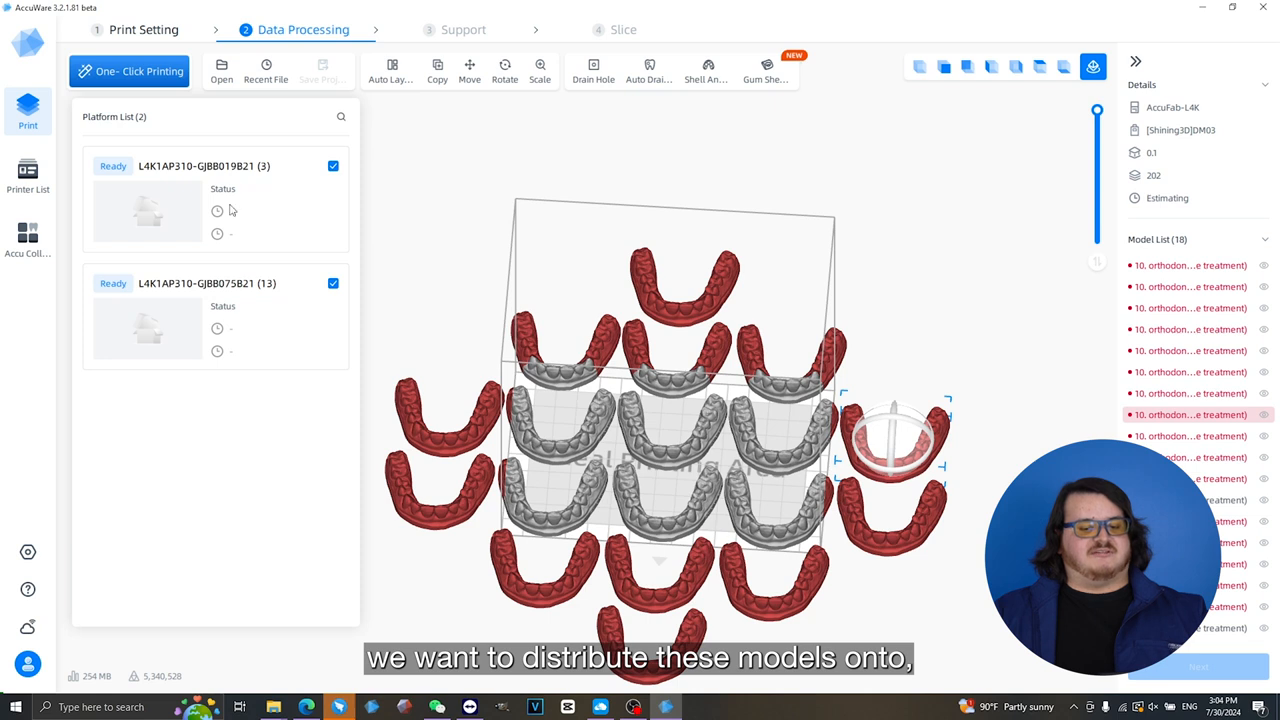
# - Run One-Click Printing on the batch with the Restoration model type and acknowledge the completed generation
pyautogui.click(131, 78)
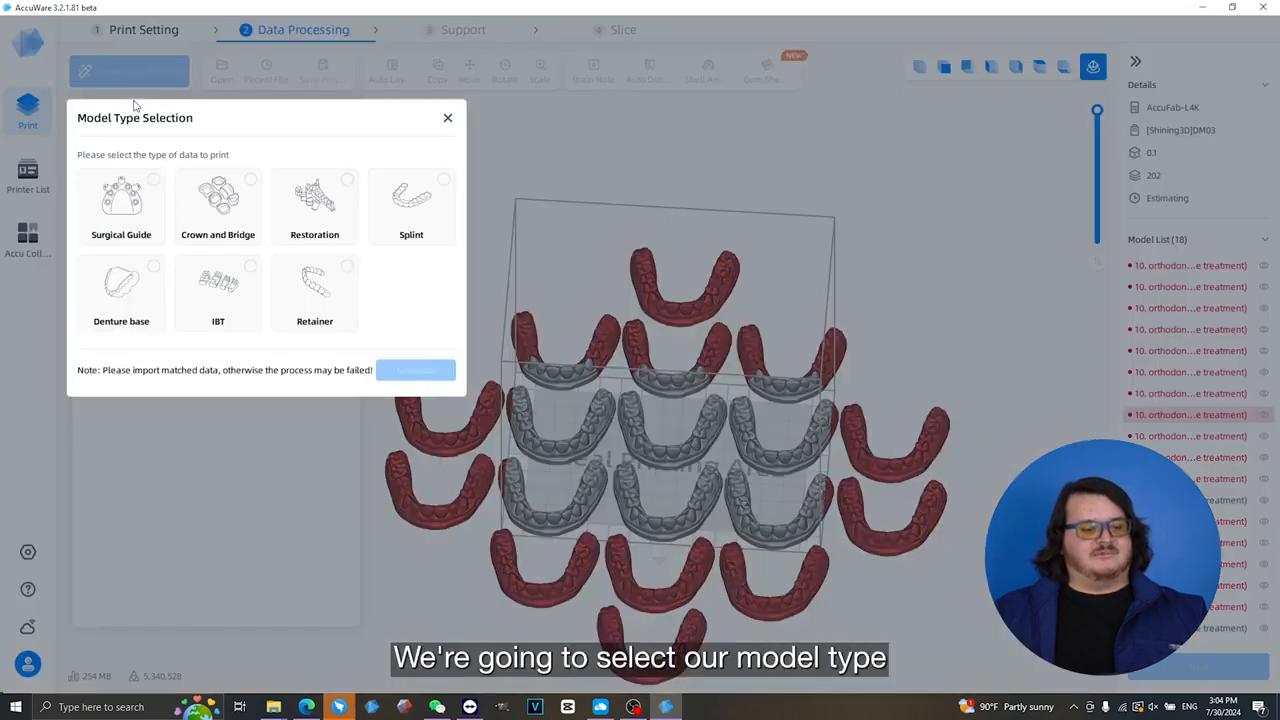
pyautogui.click(338, 220)
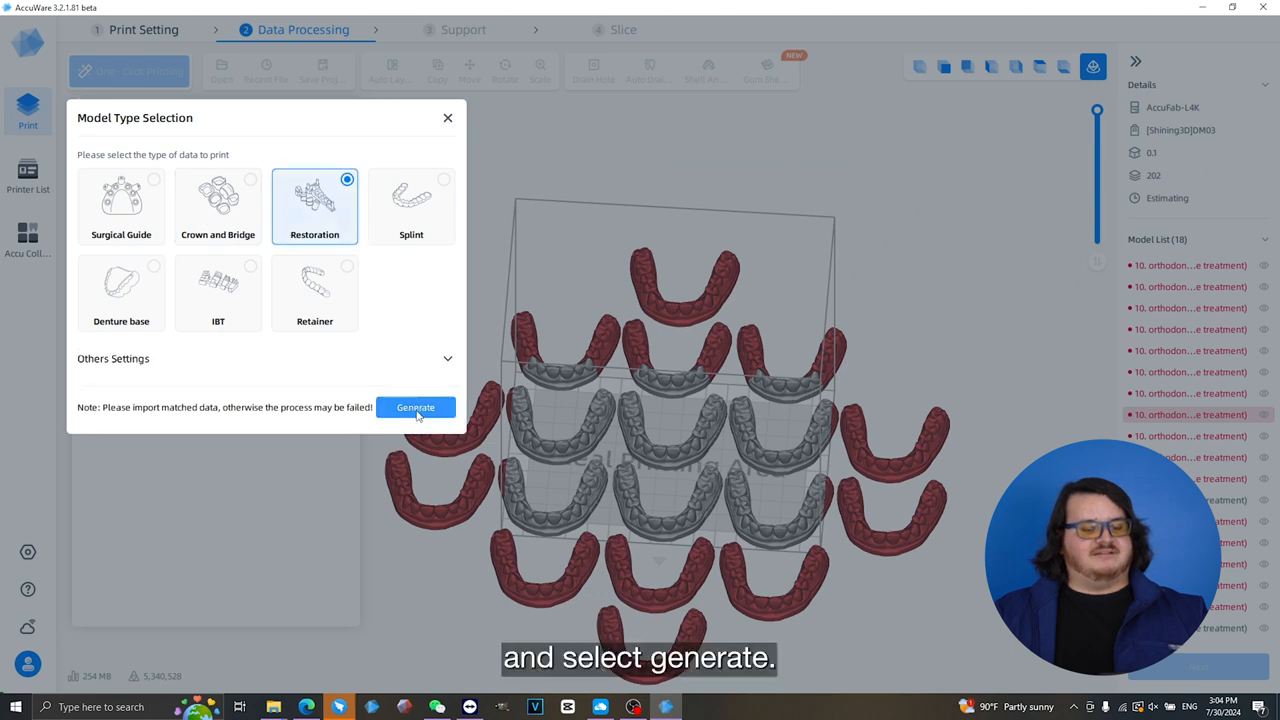
pyautogui.click(416, 408)
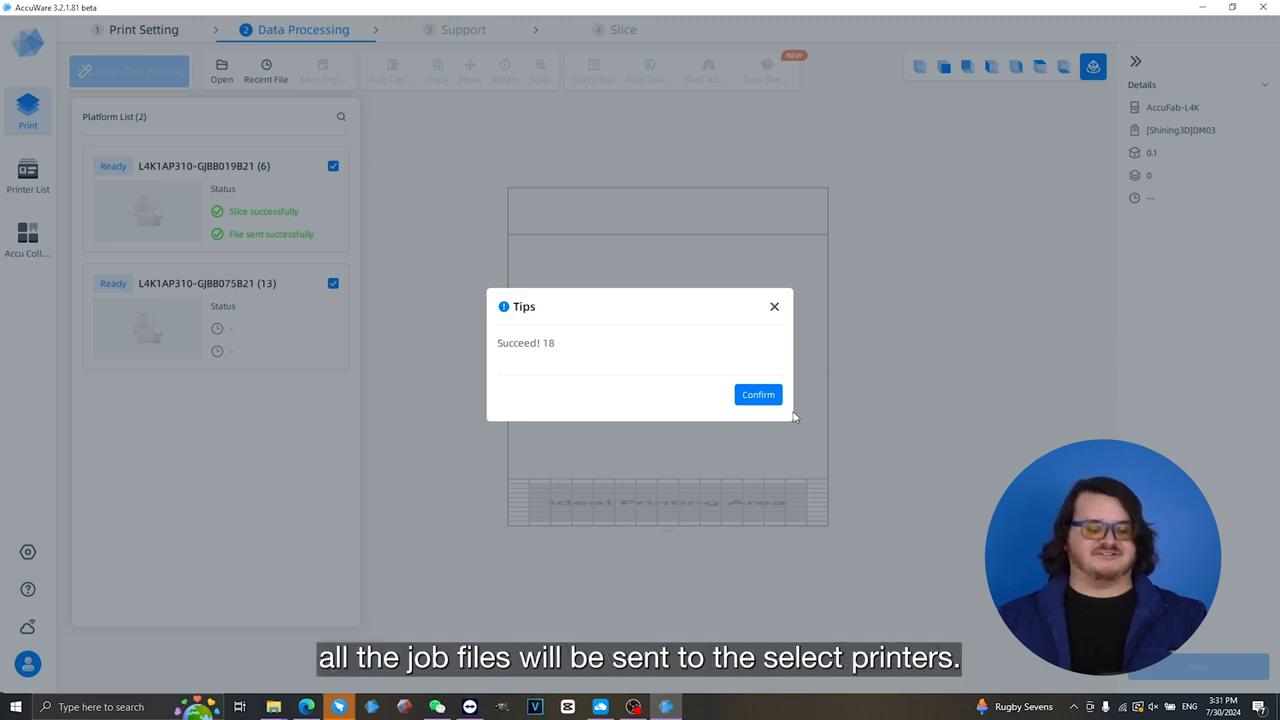
pyautogui.click(767, 395)
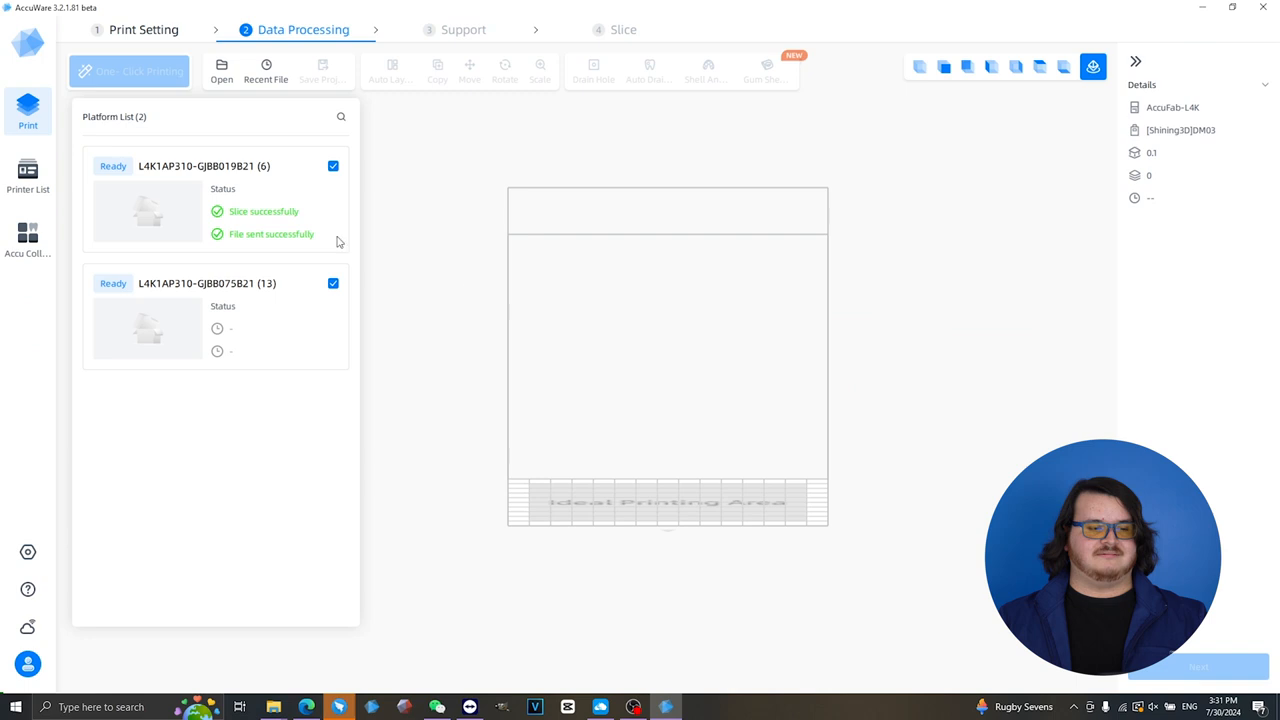
# - Review the pending print jobs of the first DM03 AccuFab-L4K printer that received the batch, and close its details
pyautogui.click(28, 174)
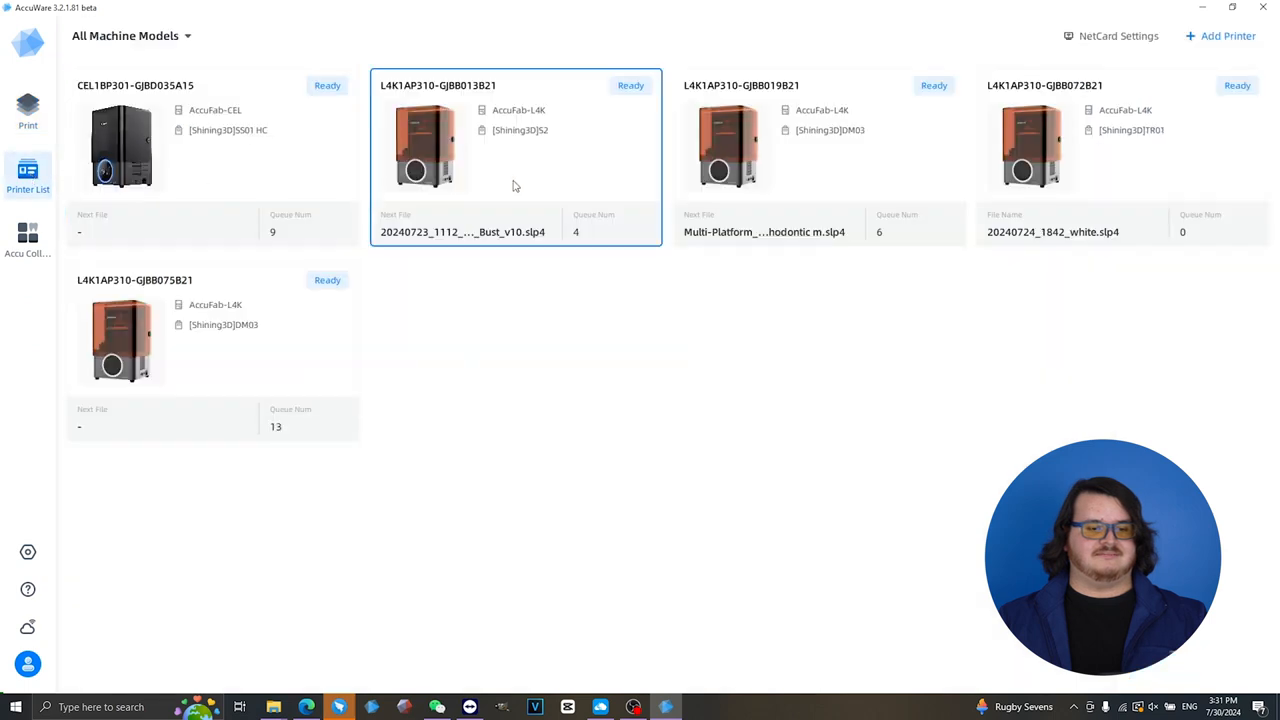
pyautogui.click(758, 164)
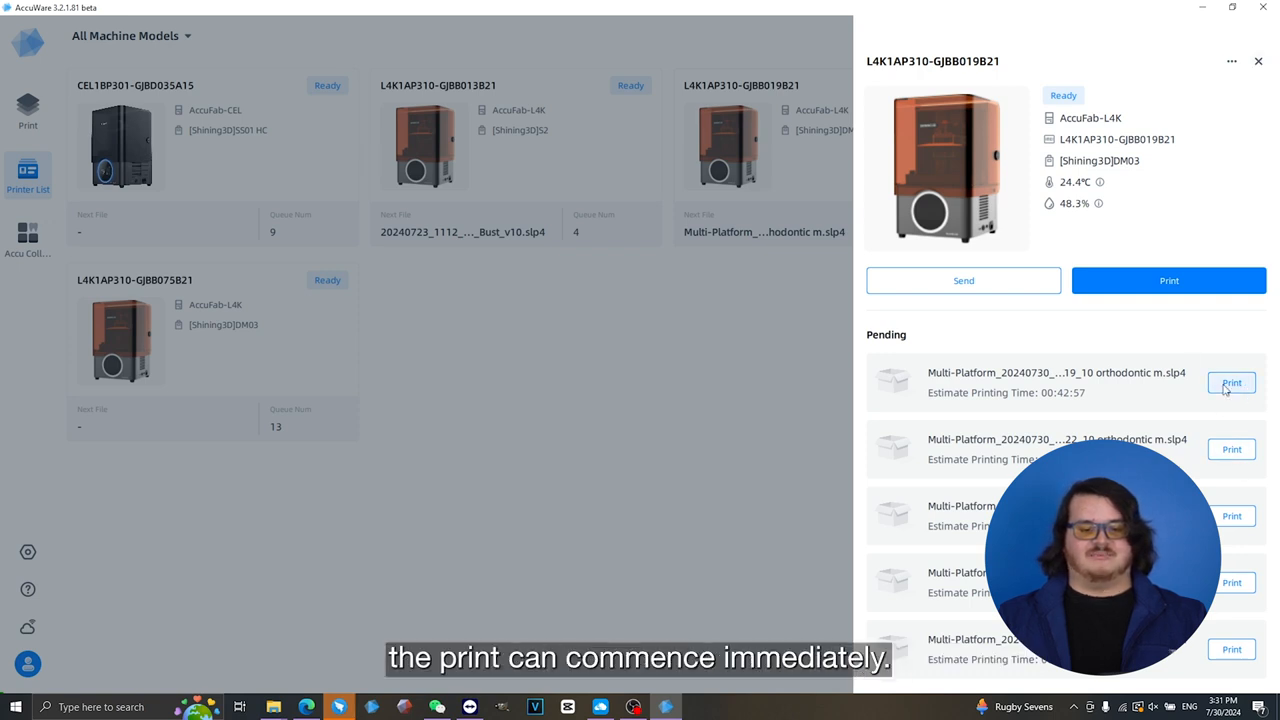
pyautogui.click(1259, 63)
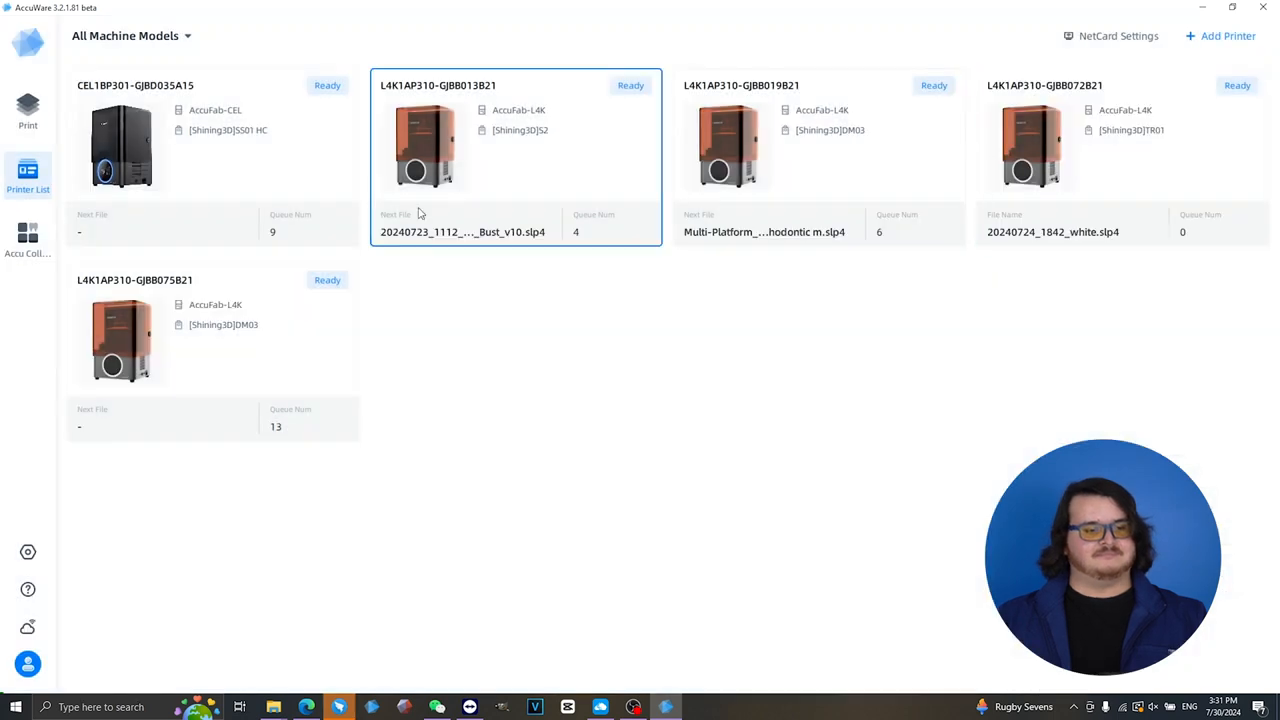
# - Open the AccuDesign module from the Accu Collection
pyautogui.click(39, 128)
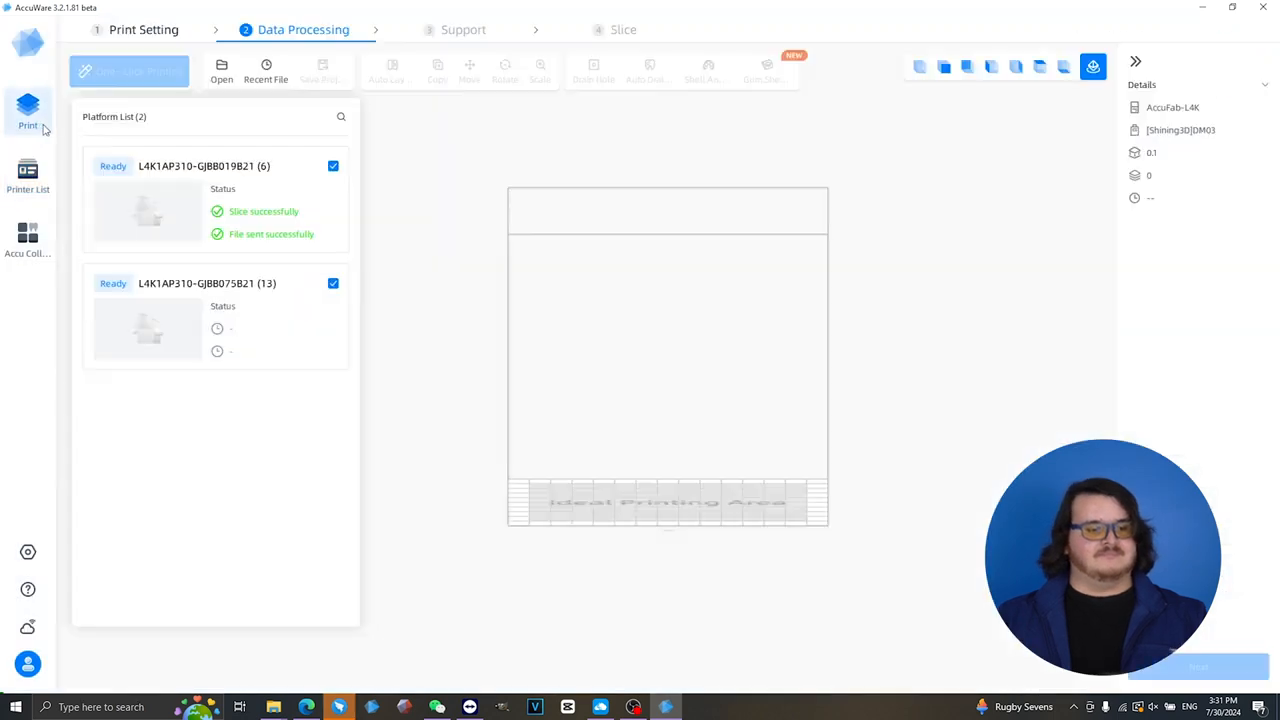
pyautogui.click(27, 240)
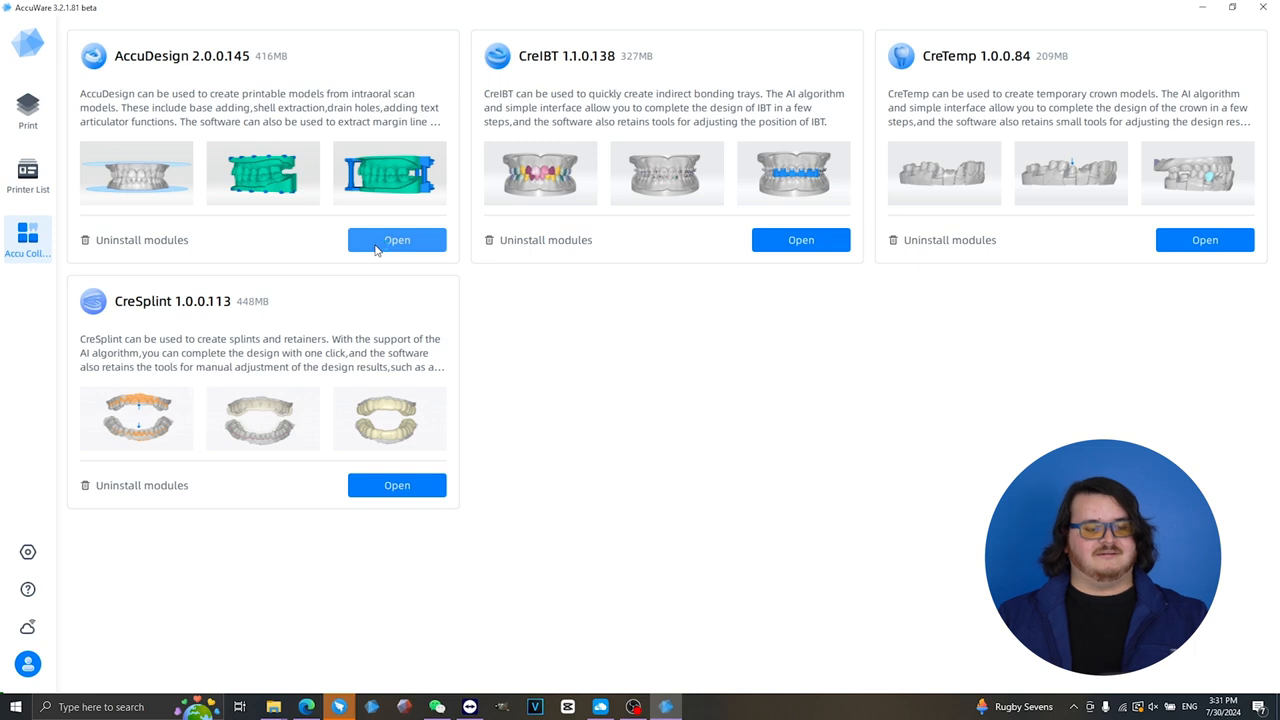
pyautogui.click(380, 249)
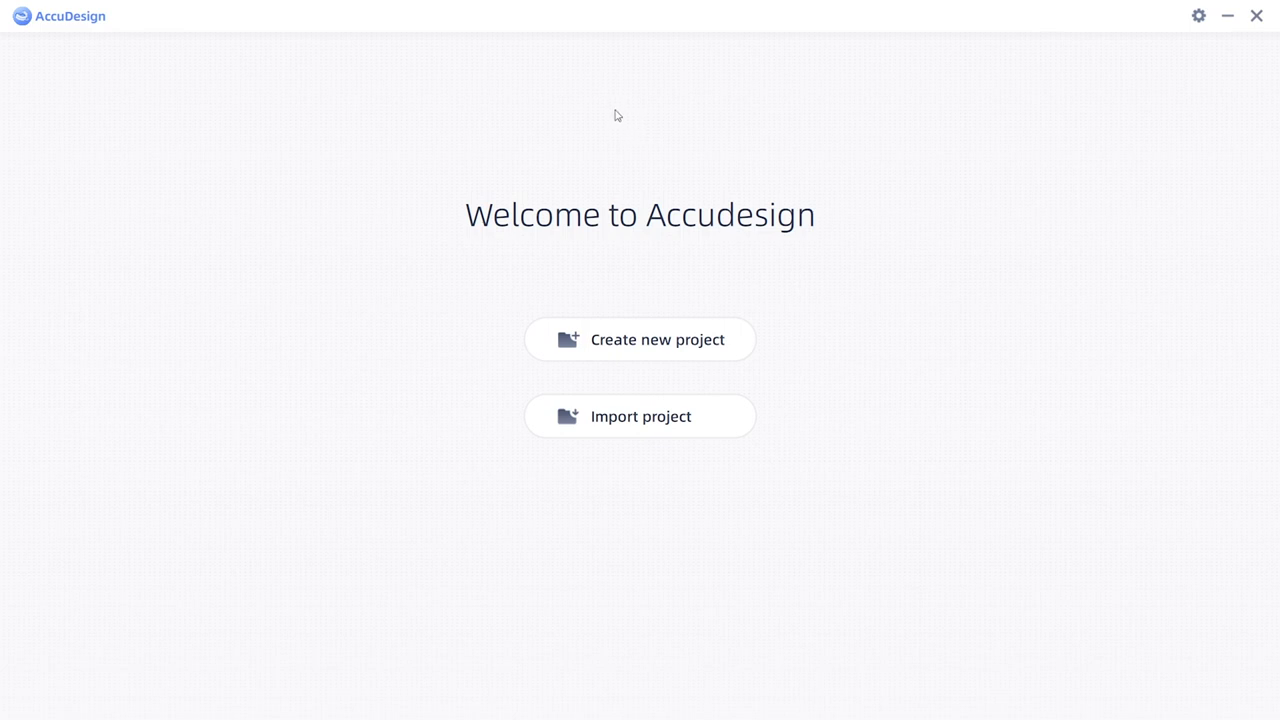
# - Create a new AccuDesign project and import 2023-04-07_002_035-UpperJaw.stl as the upper jaw
pyautogui.click(676, 347)
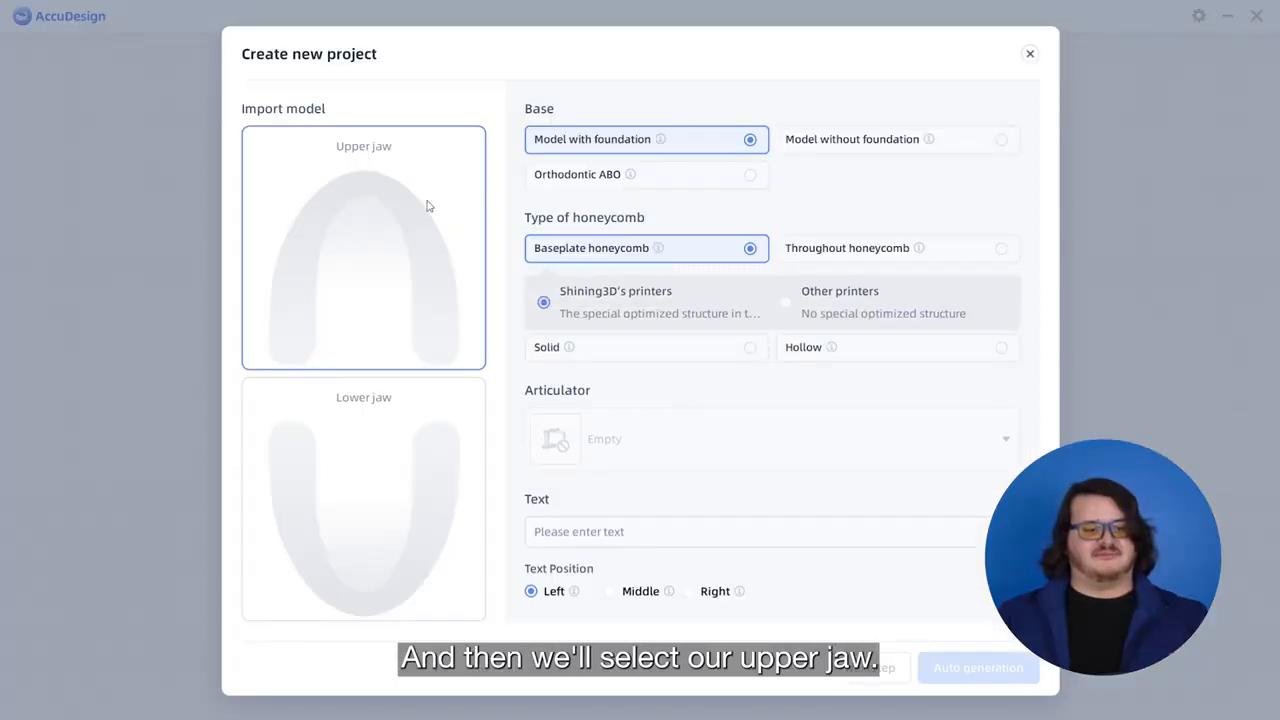
pyautogui.click(370, 212)
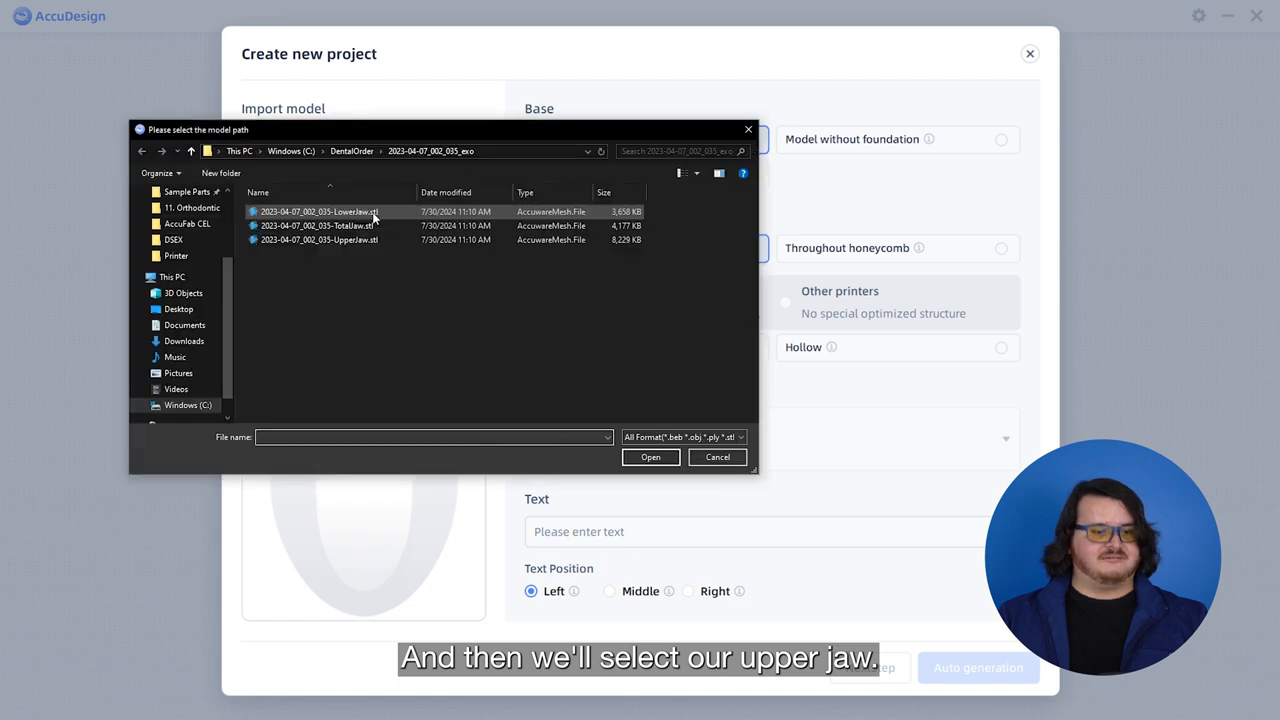
pyautogui.click(377, 242)
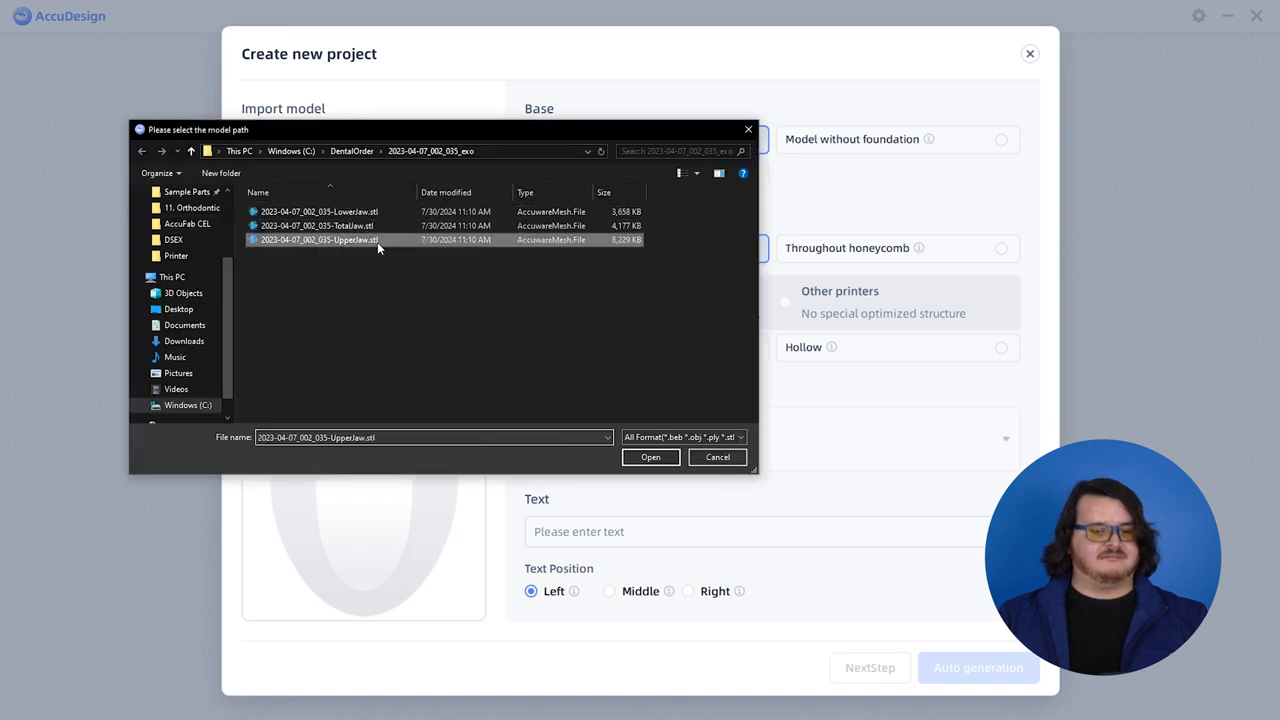
pyautogui.click(651, 459)
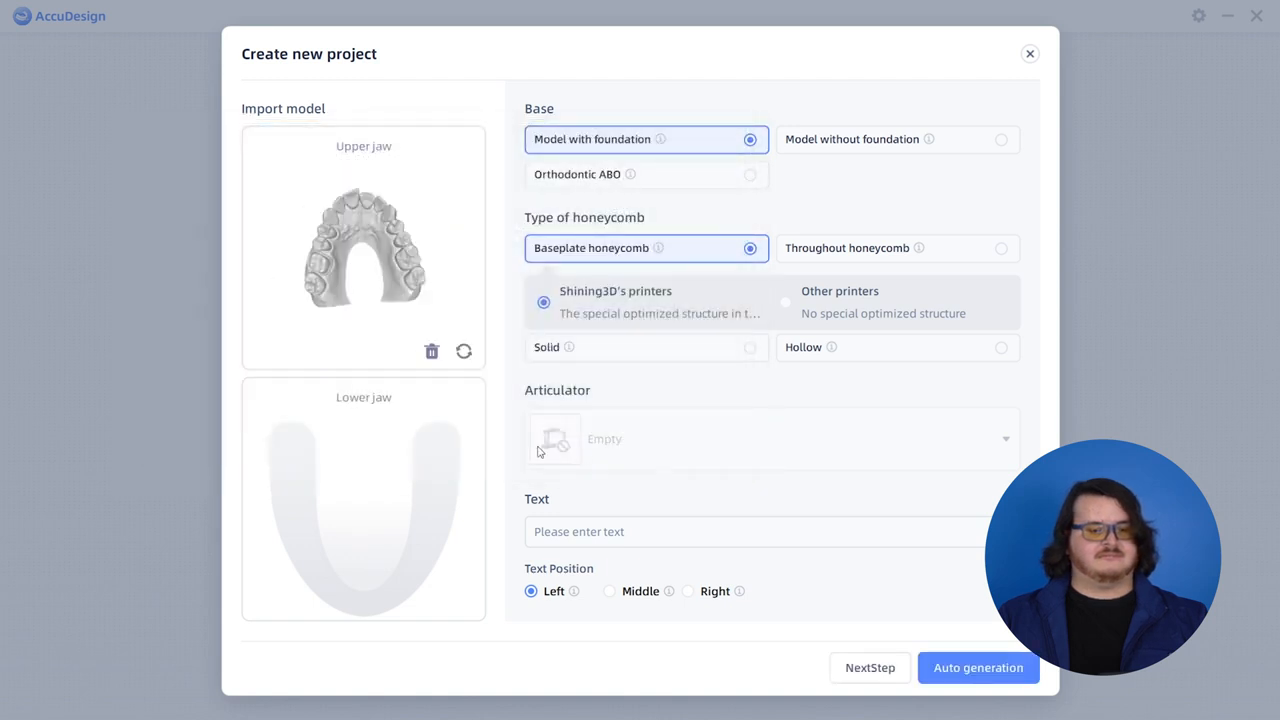
# - Import 2023-04-07_002_035-LowerJaw.stl as the lower jaw of the new project
pyautogui.click(368, 450)
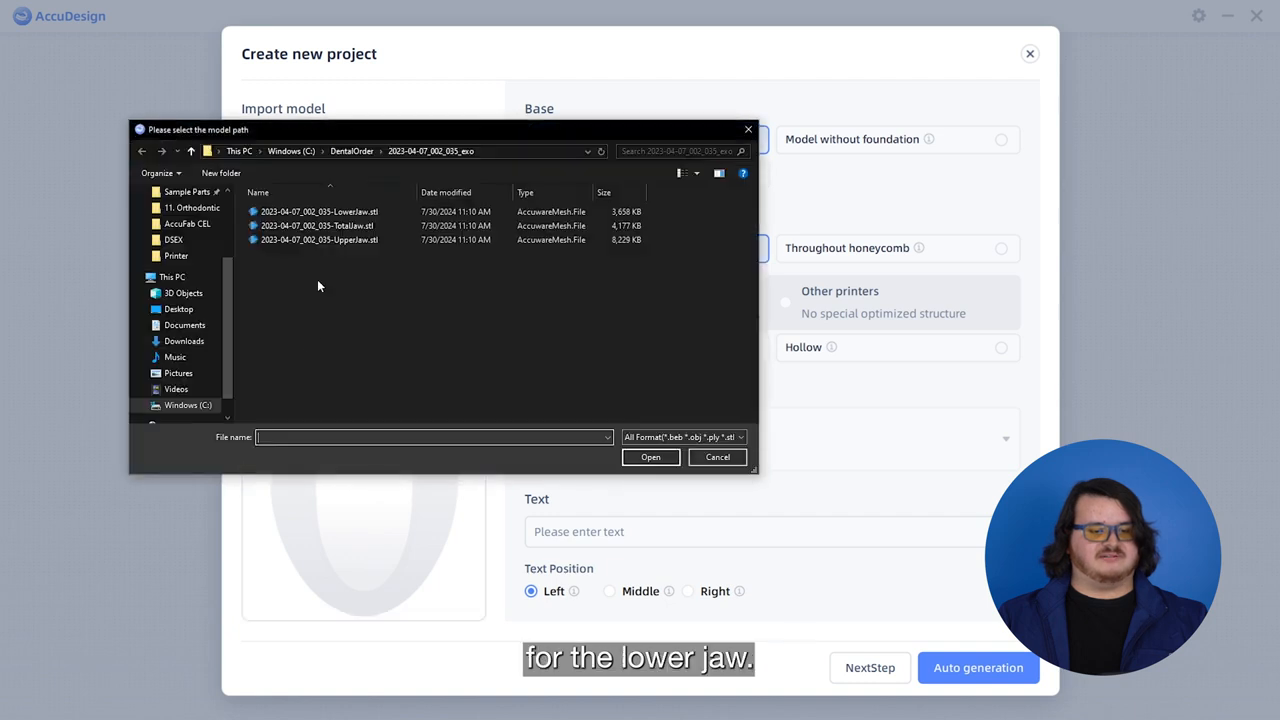
pyautogui.click(318, 212)
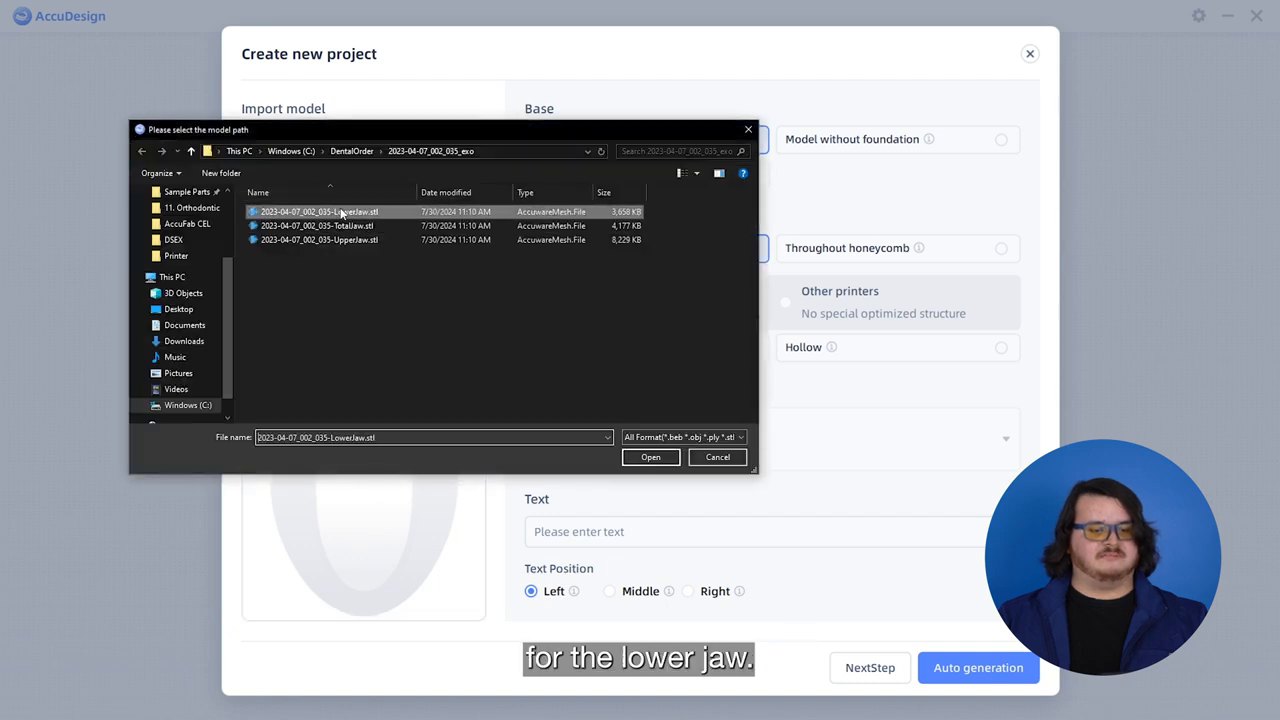
pyautogui.click(634, 458)
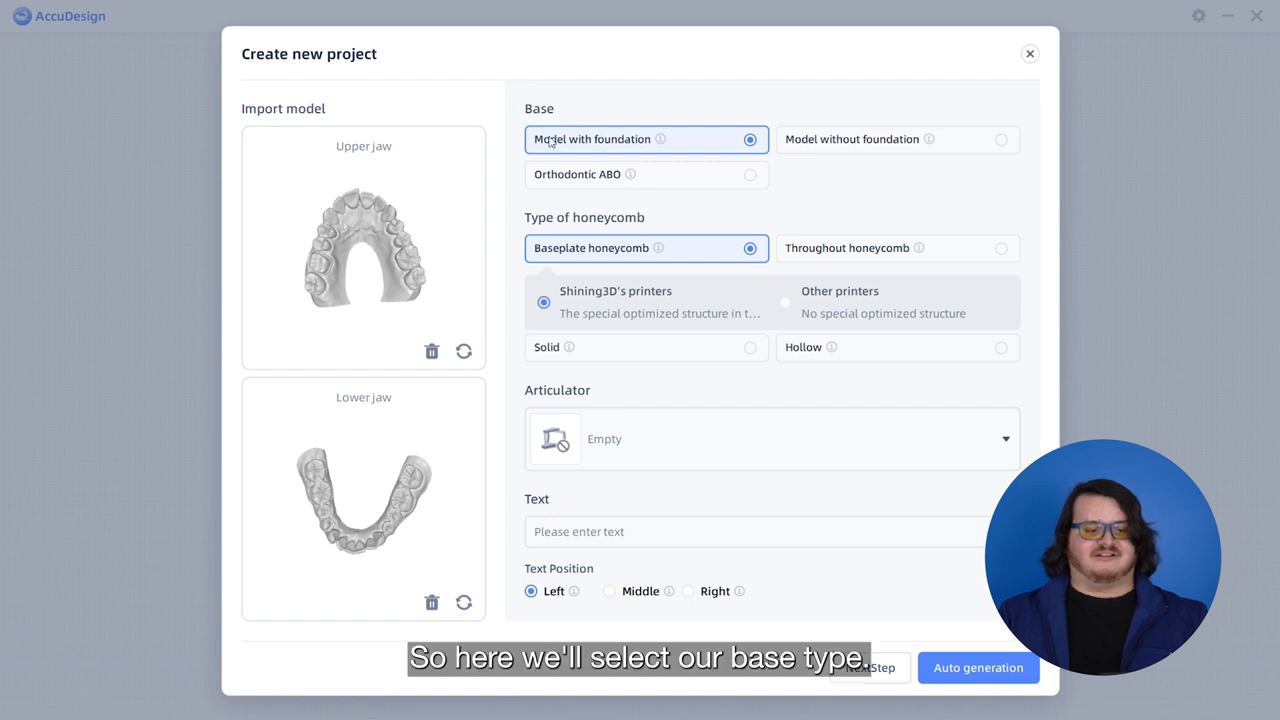
# - Review the explanations of the base and honeycomb types and the list of available articulators, without choosing a different option
pyautogui.moveTo(661, 144)
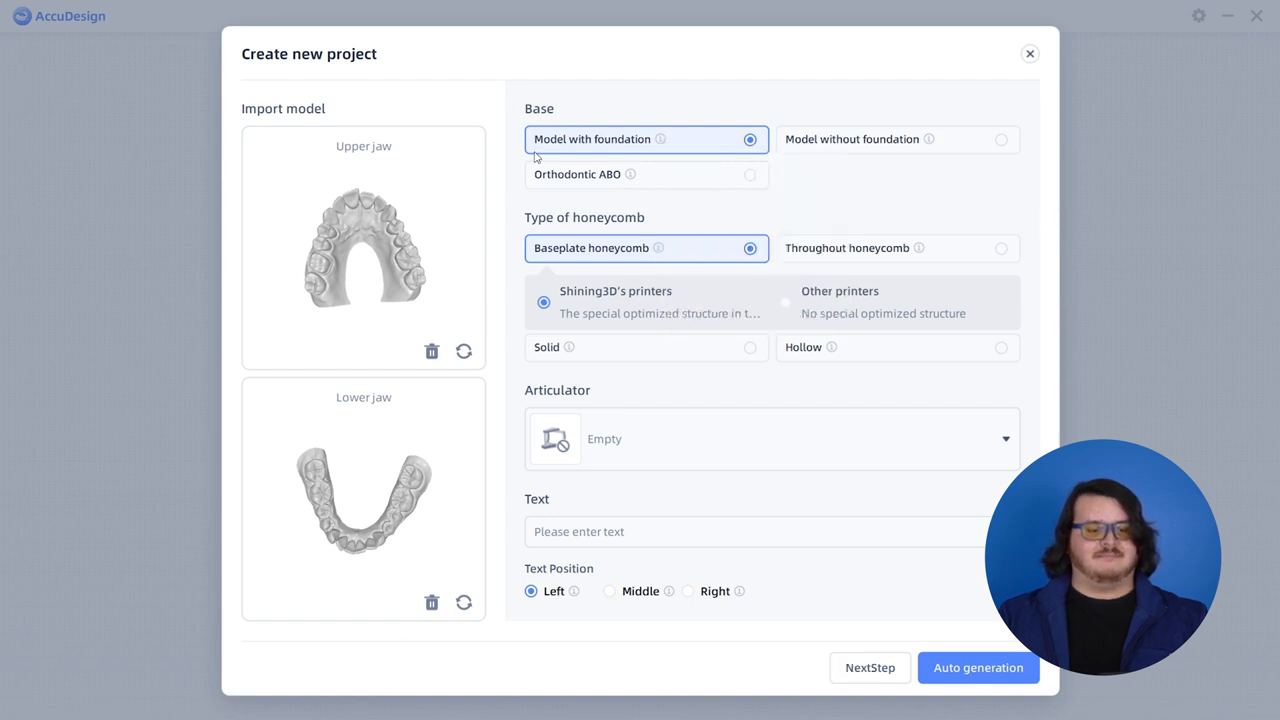
pyautogui.moveTo(661, 252)
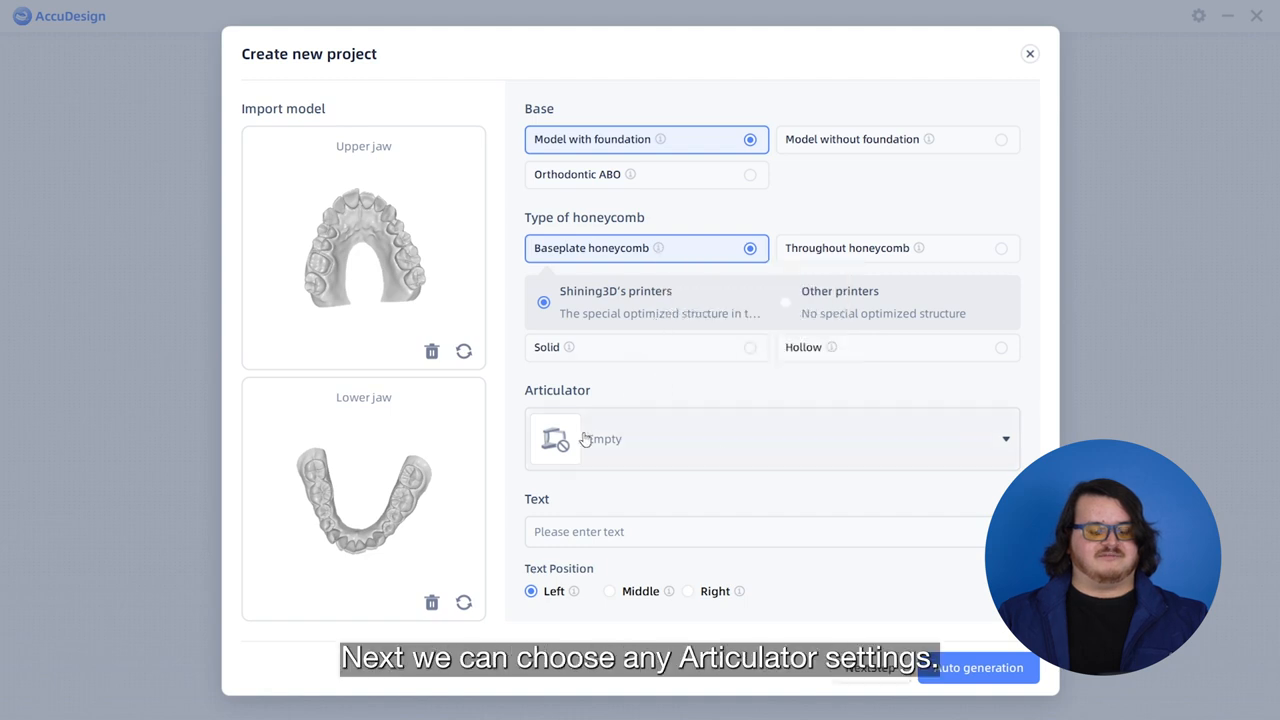
pyautogui.click(617, 455)
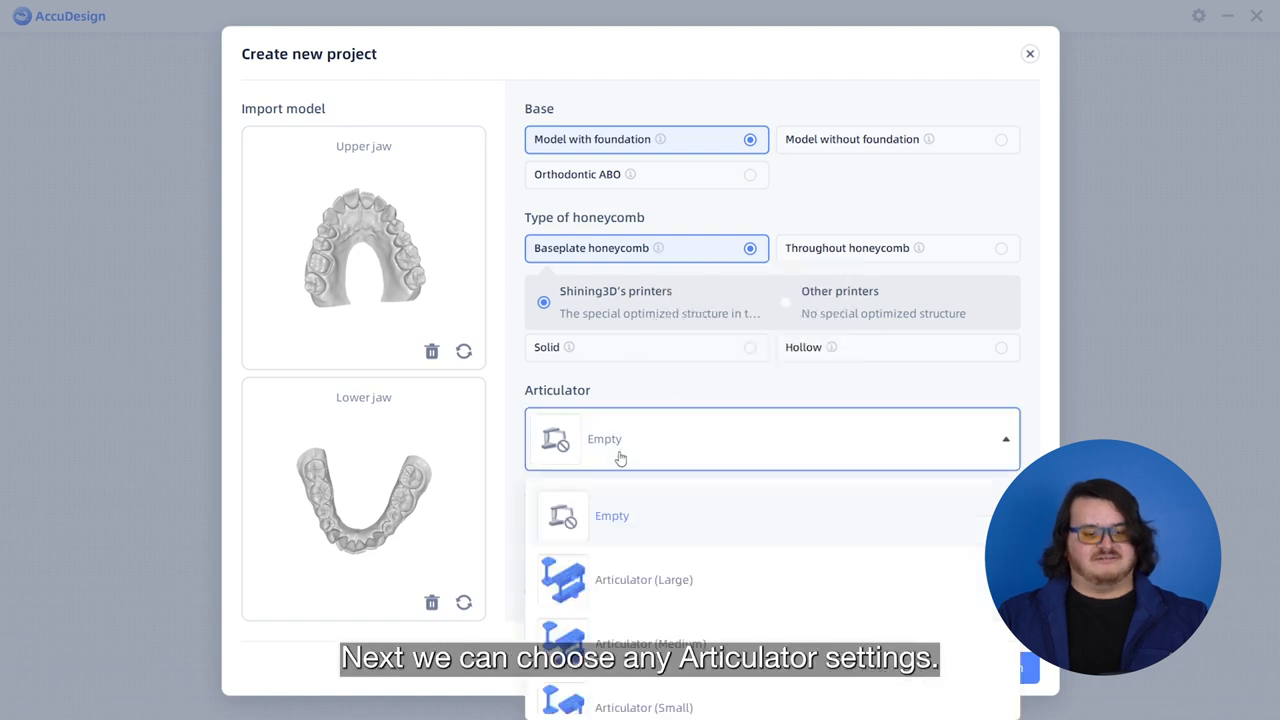
pyautogui.scroll(-3, 640, 570)
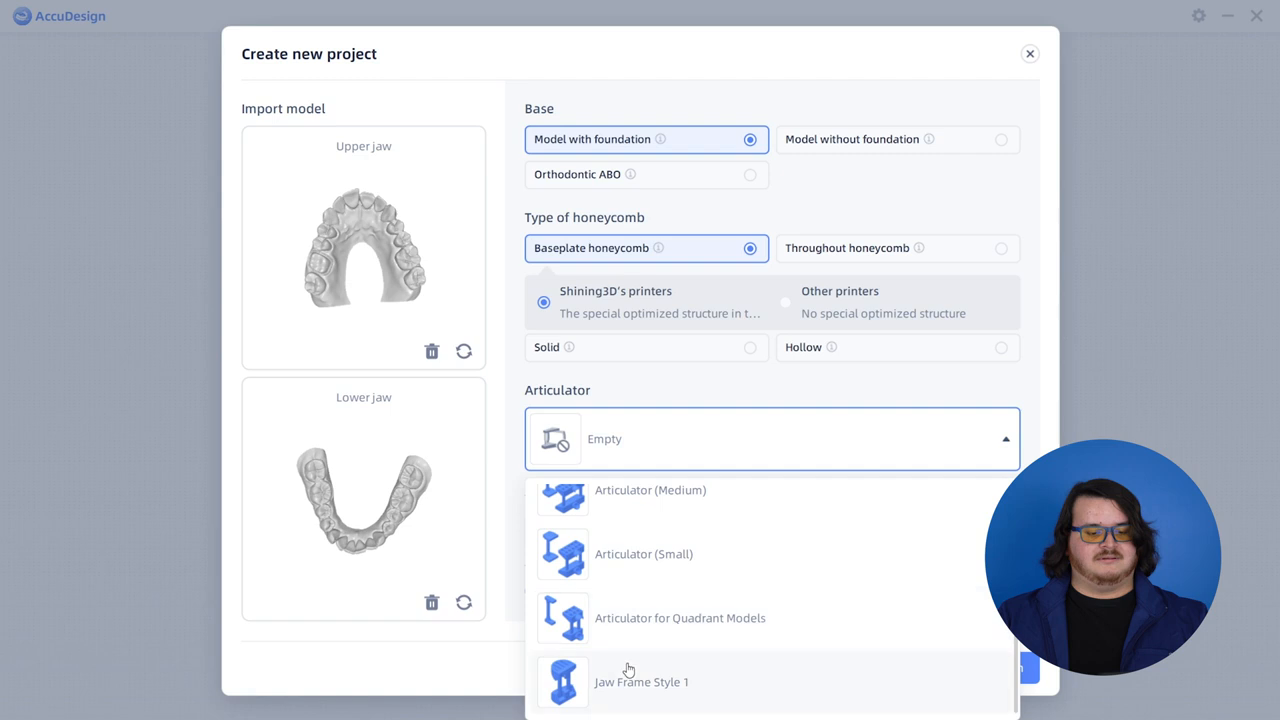
pyautogui.scroll(3, 630, 660)
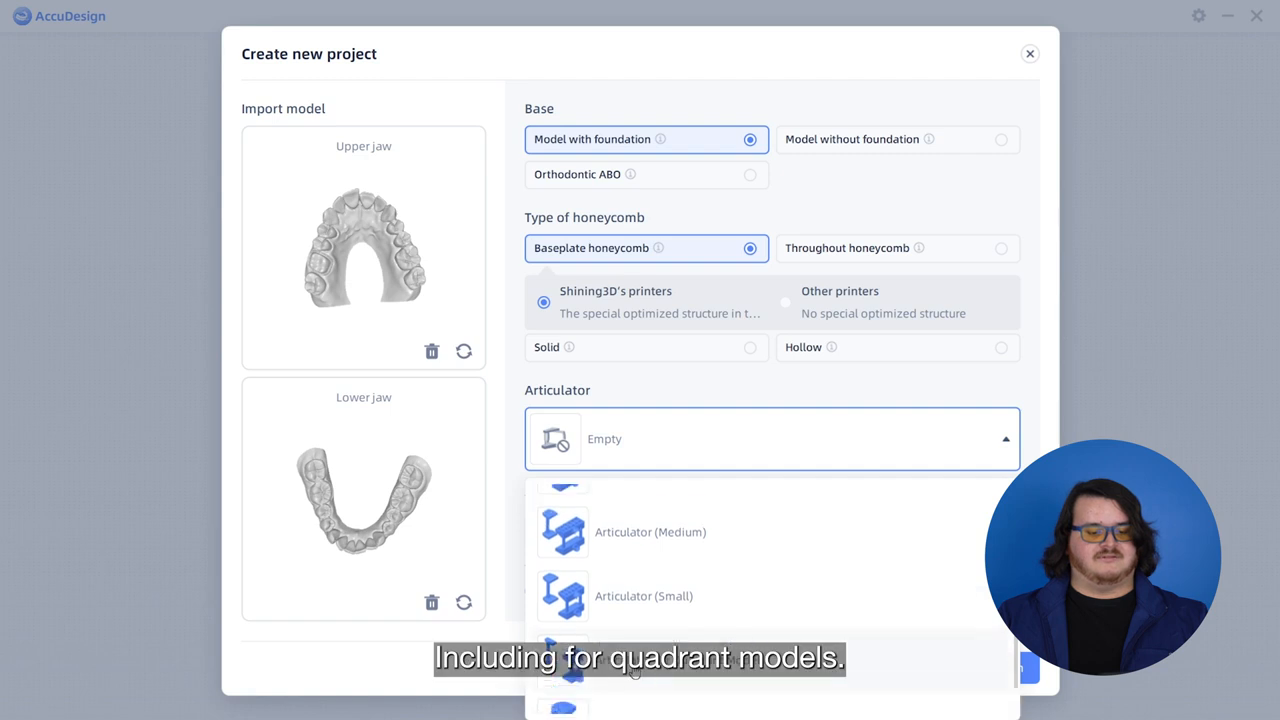
pyautogui.click(657, 457)
# - Label the models with the text SHINING 3D in the Middle position and generate them automatically
pyautogui.click(623, 533)
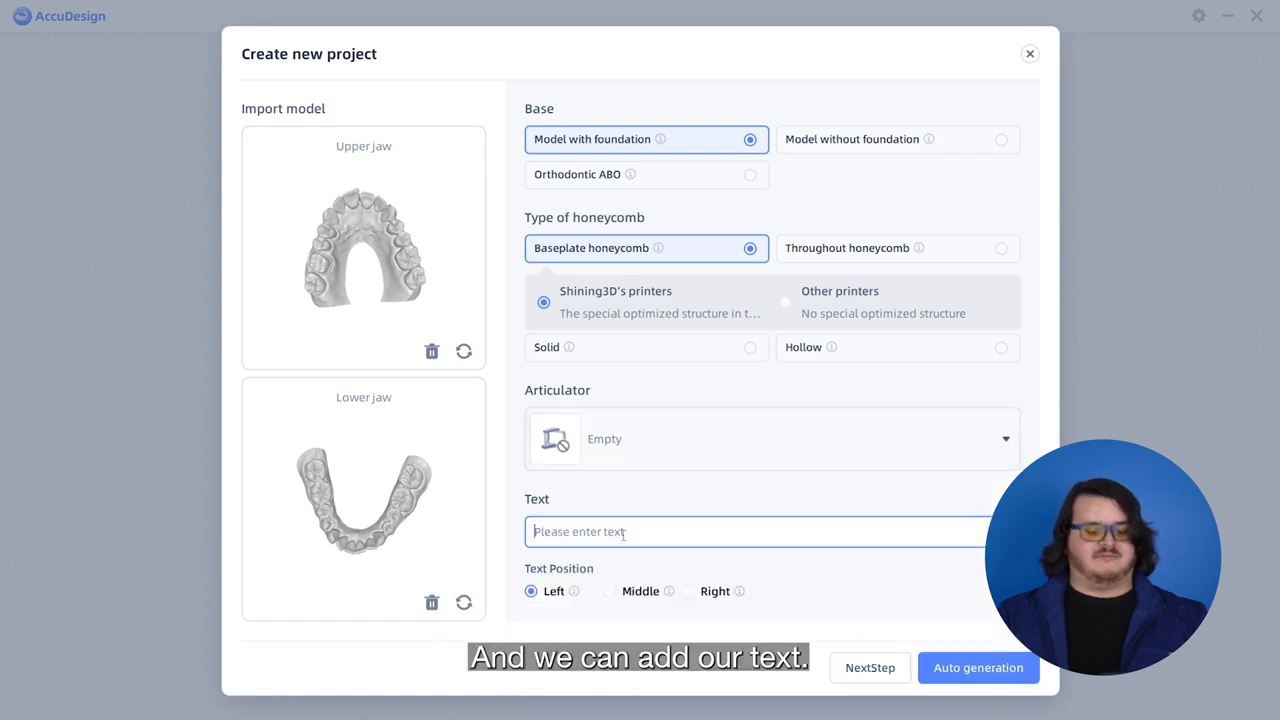
pyautogui.write('SHIN')
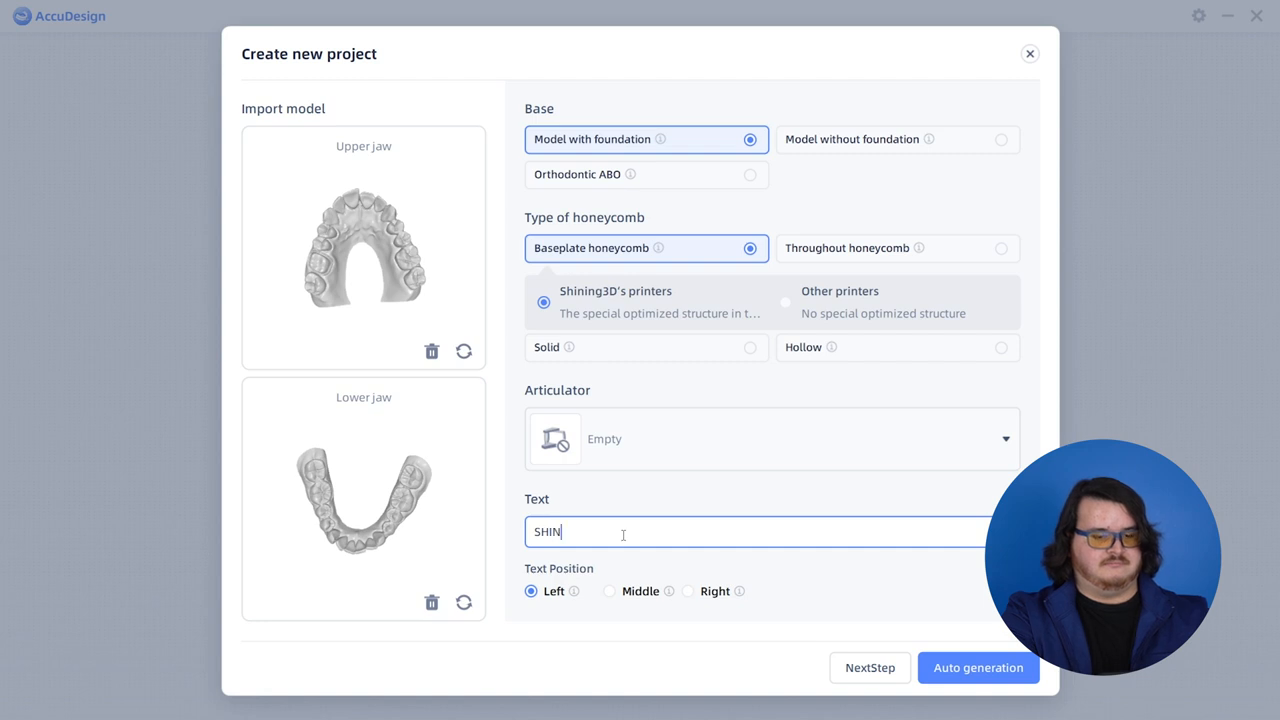
pyautogui.write('ING 3D')
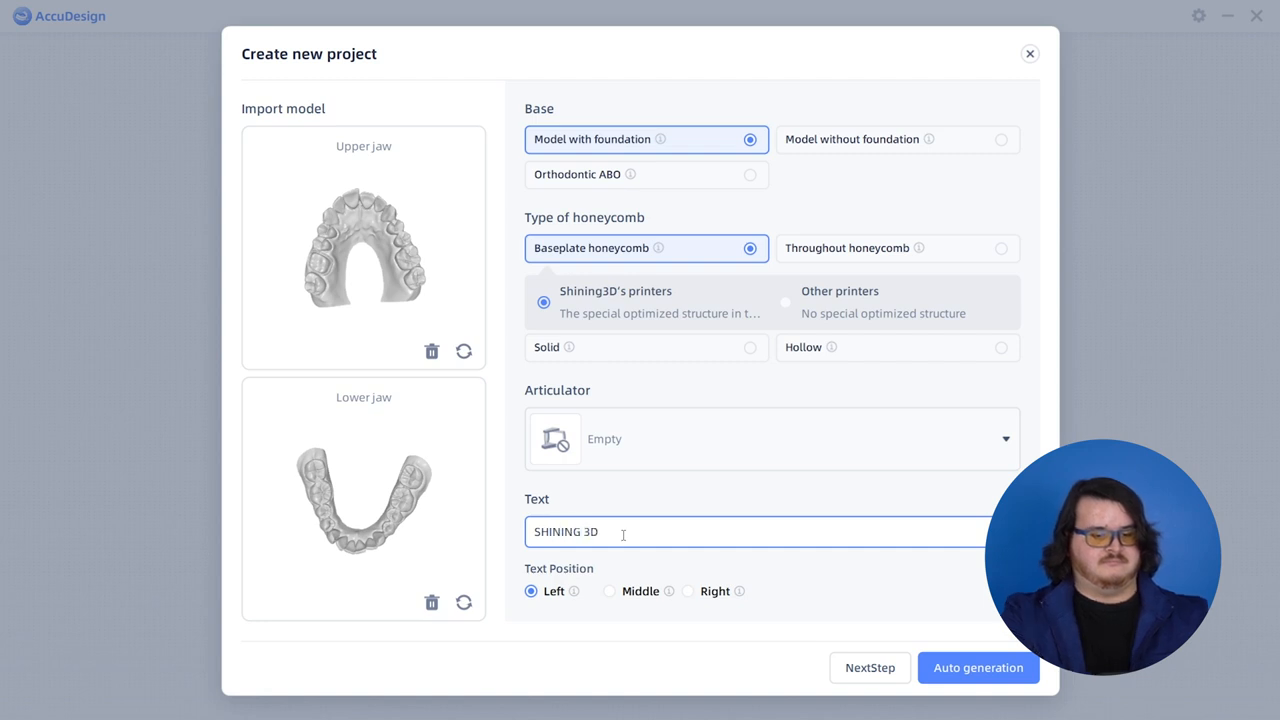
pyautogui.click(610, 592)
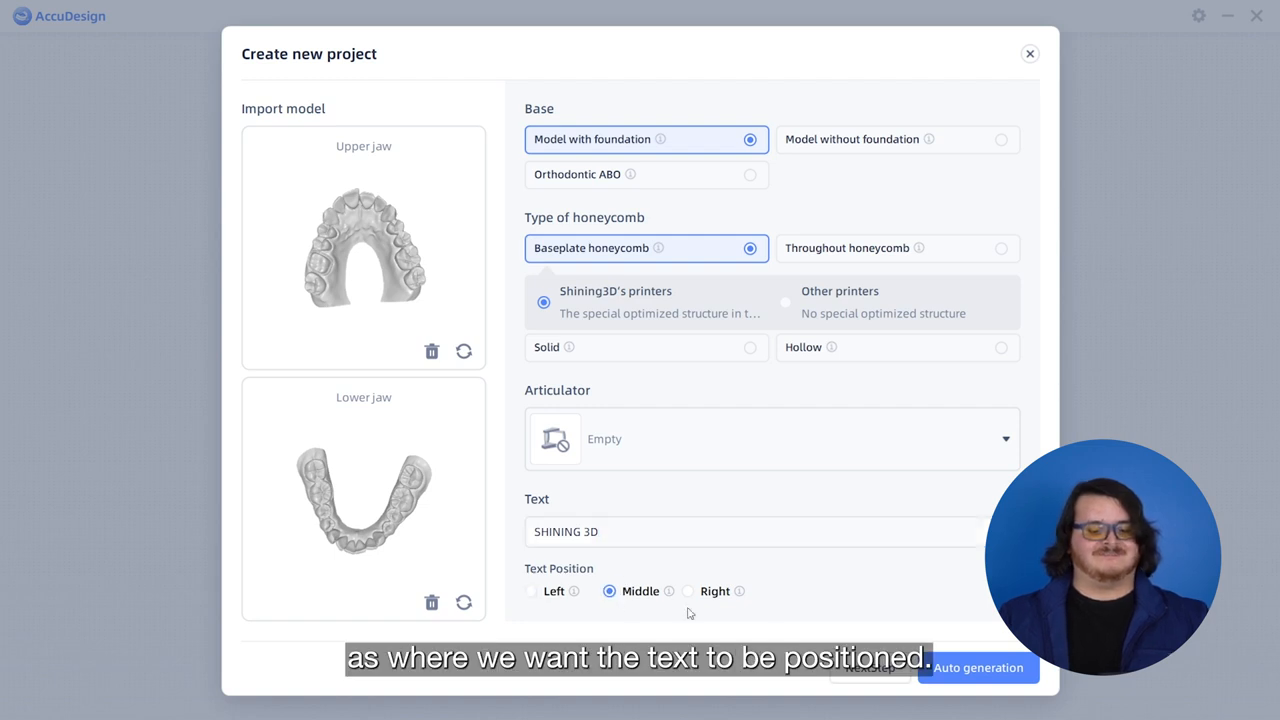
pyautogui.click(977, 667)
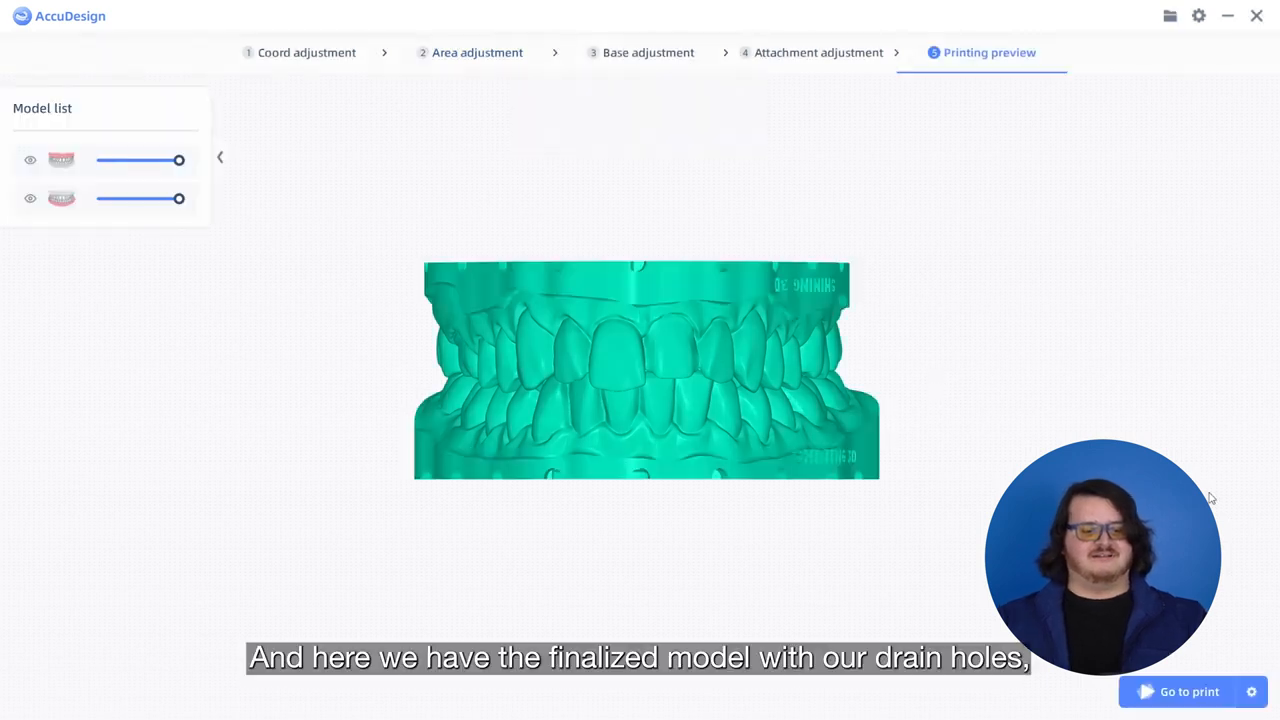
# - Inspect the generated jaw models from several angles, checking the drain holes, honeycomb base and embossed text
pyautogui.moveTo(946, 423); pyautogui.dragTo(742, 432)
pyautogui.moveTo(854, 454); pyautogui.dragTo(952, 498)
pyautogui.moveTo(643, 298)
pyautogui.mouseDown()
pyautogui.moveTo(680, 380)
pyautogui.moveTo(673, 493)
pyautogui.moveTo(654, 289)
pyautogui.mouseUp()
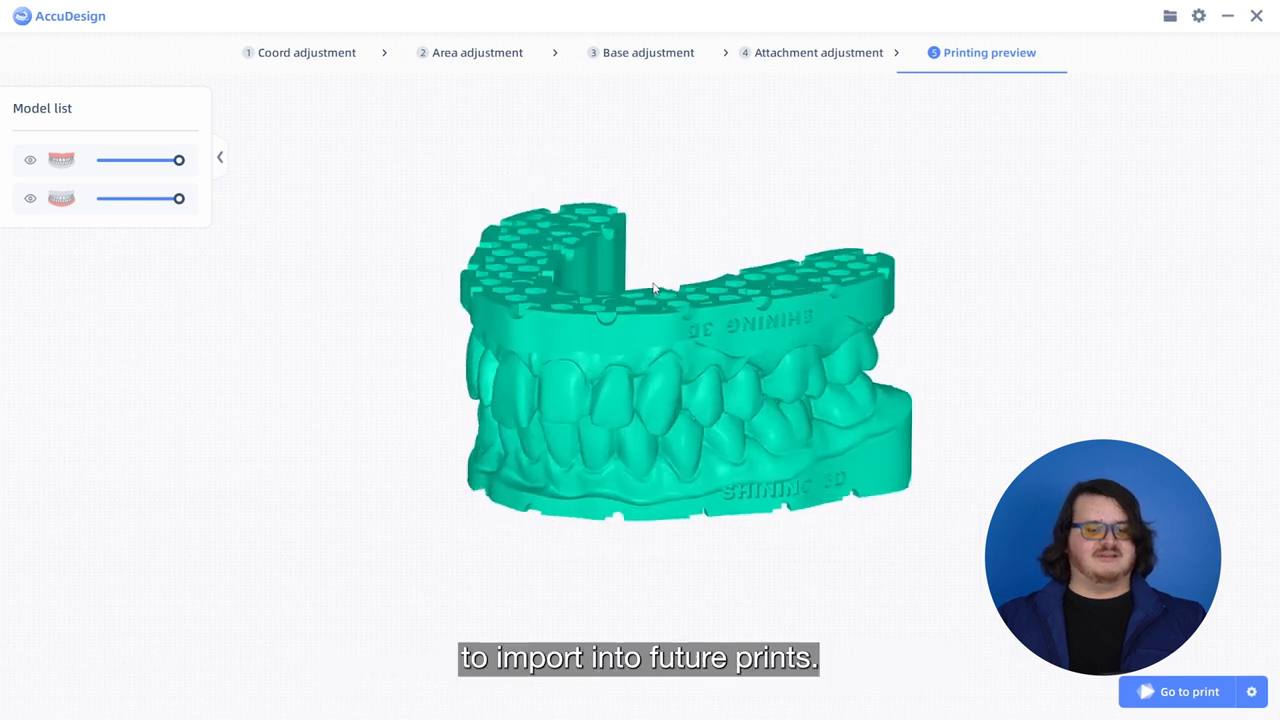
pyautogui.moveTo(738, 528); pyautogui.dragTo(850, 470)
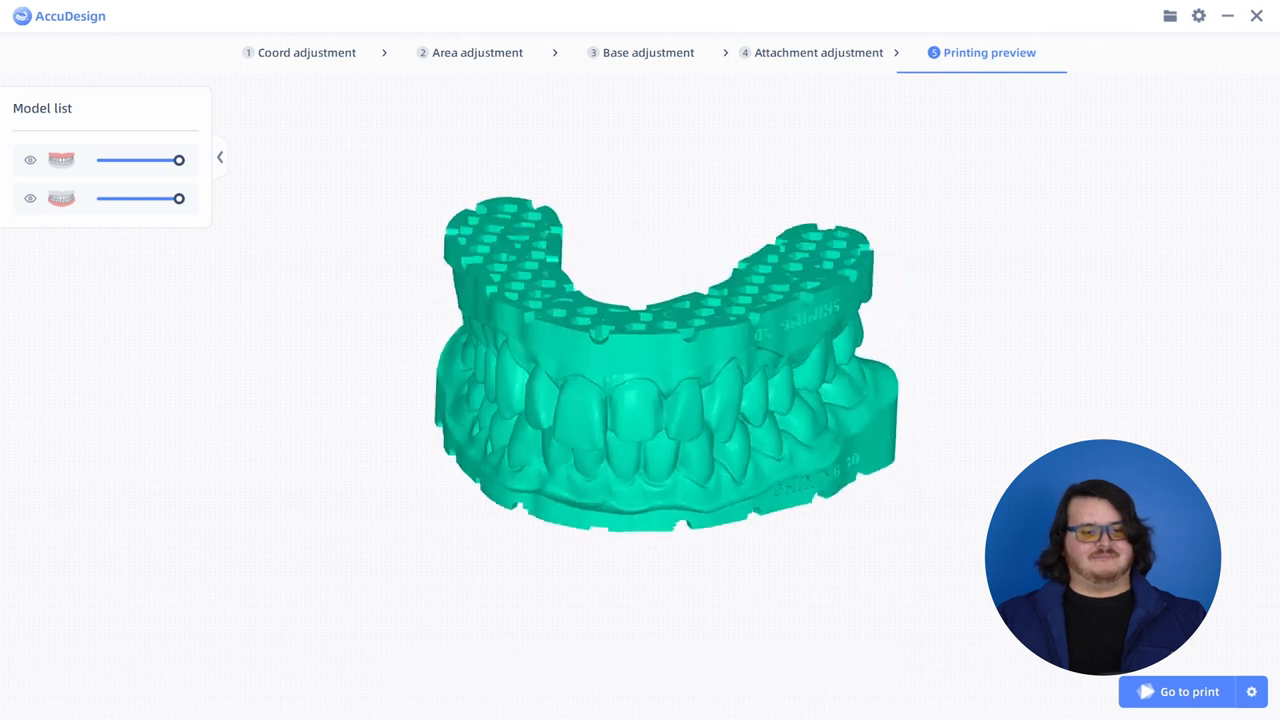
pyautogui.moveTo(669, 387); pyautogui.dragTo(763, 392)
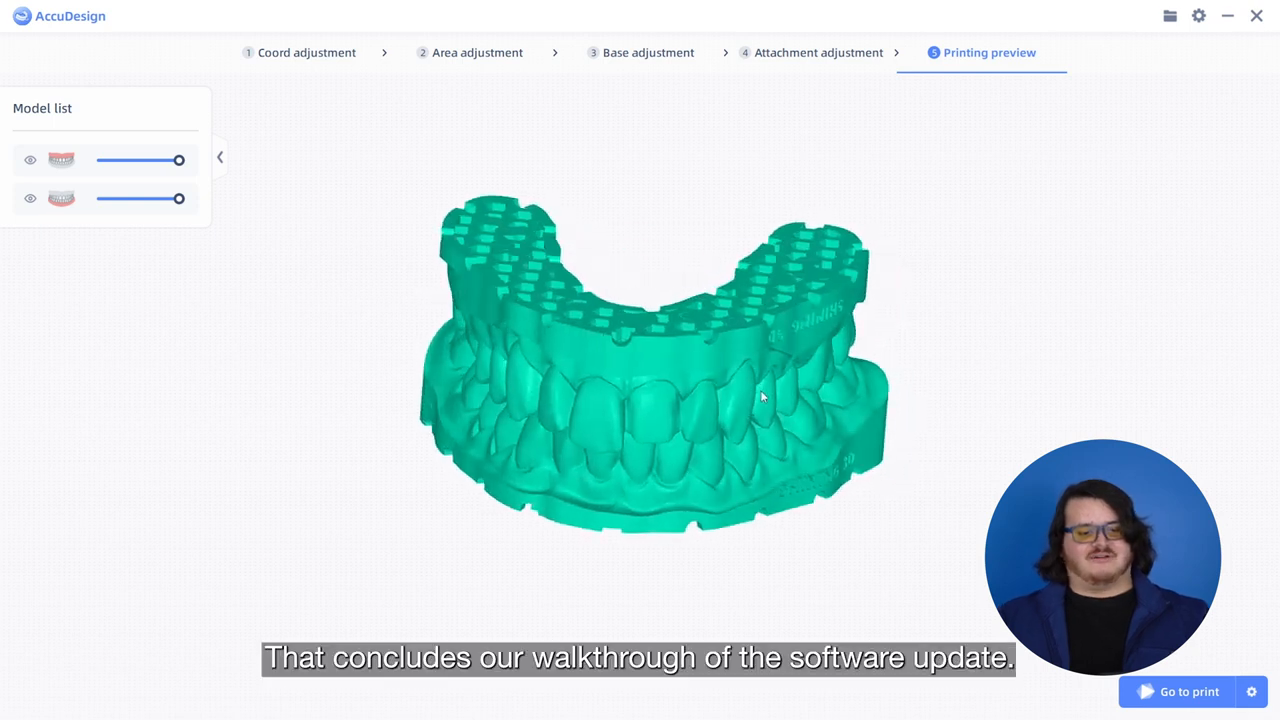